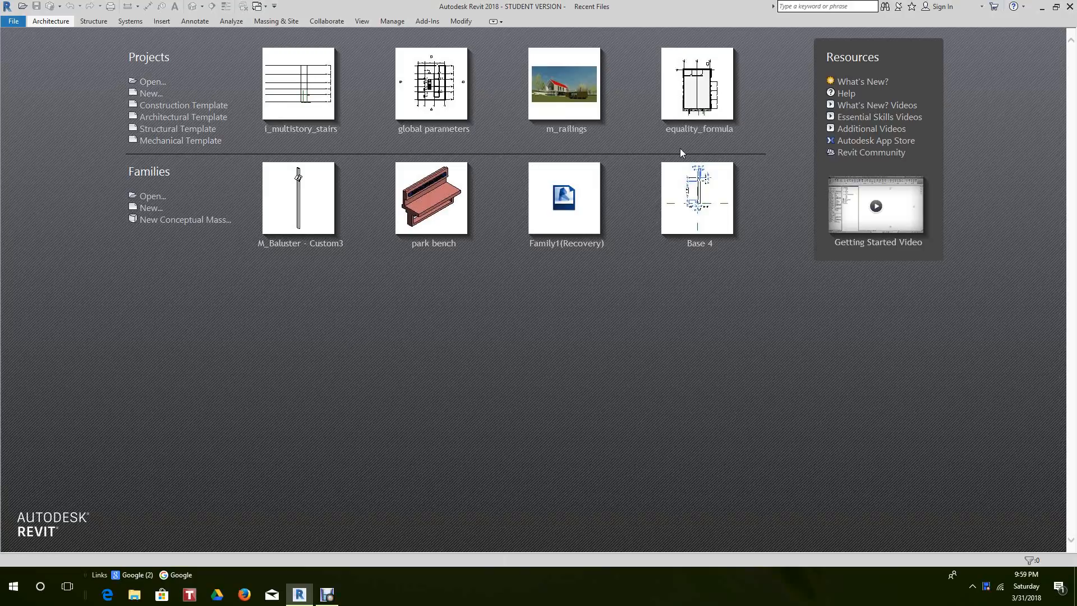
Create a new project from the Architectural Template
left_click(156, 82)
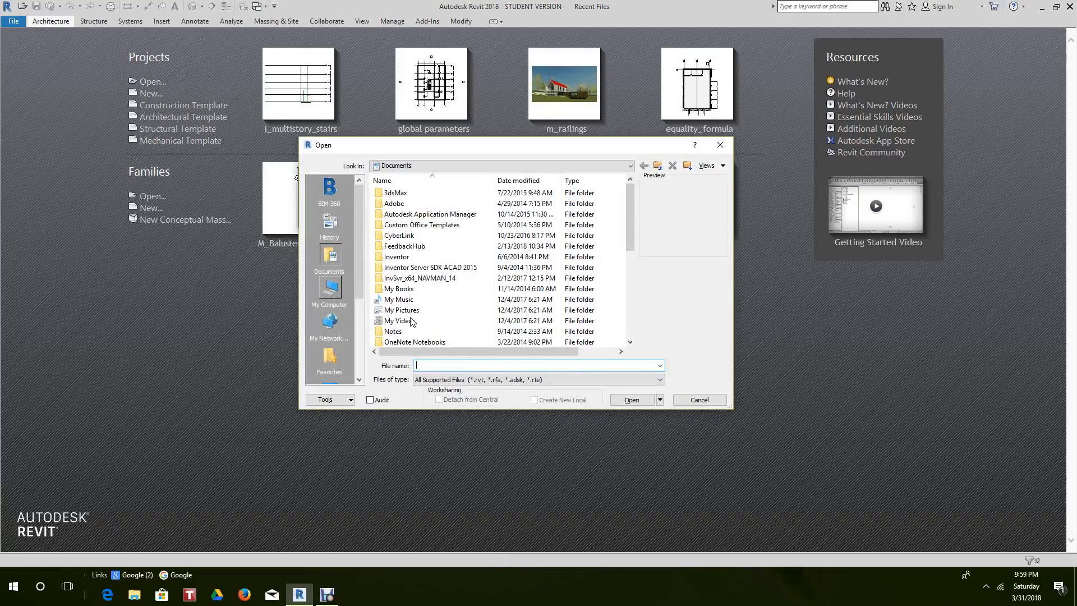
left_click(720, 146)
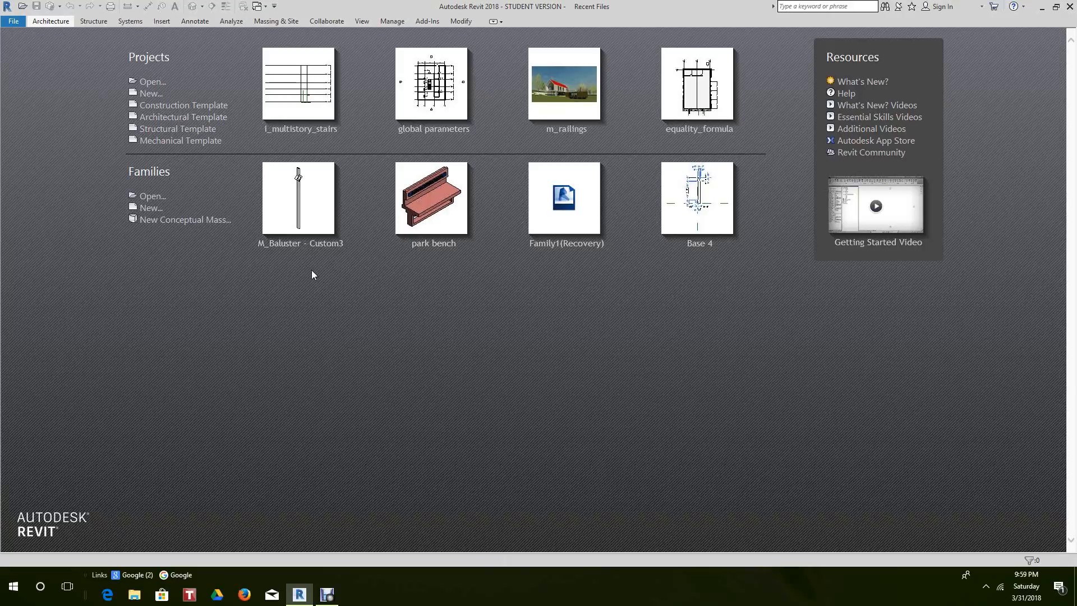
left_click(150, 93)
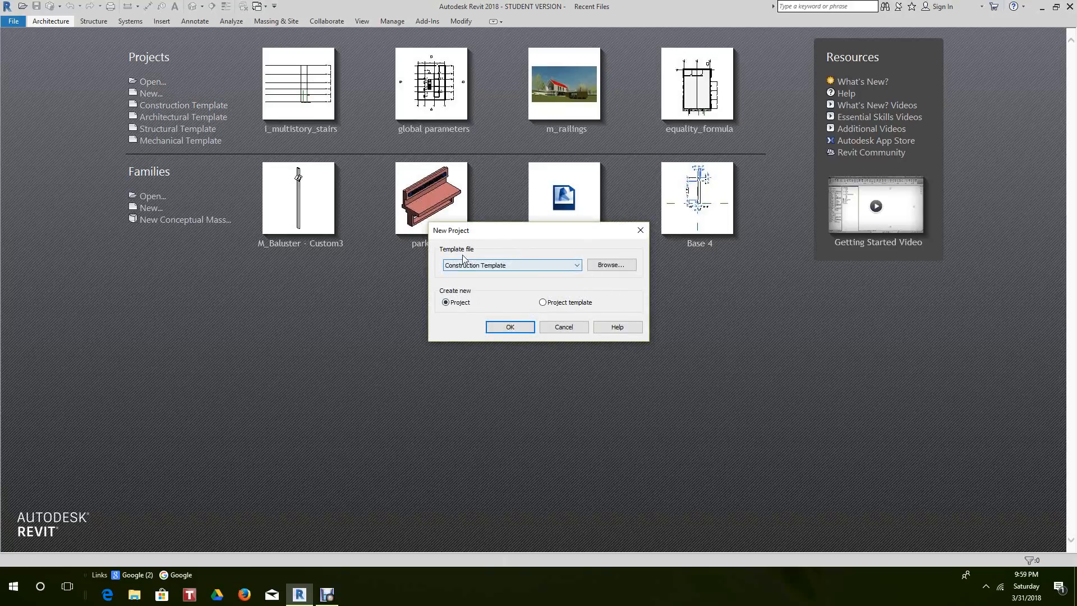
left_click(578, 265)
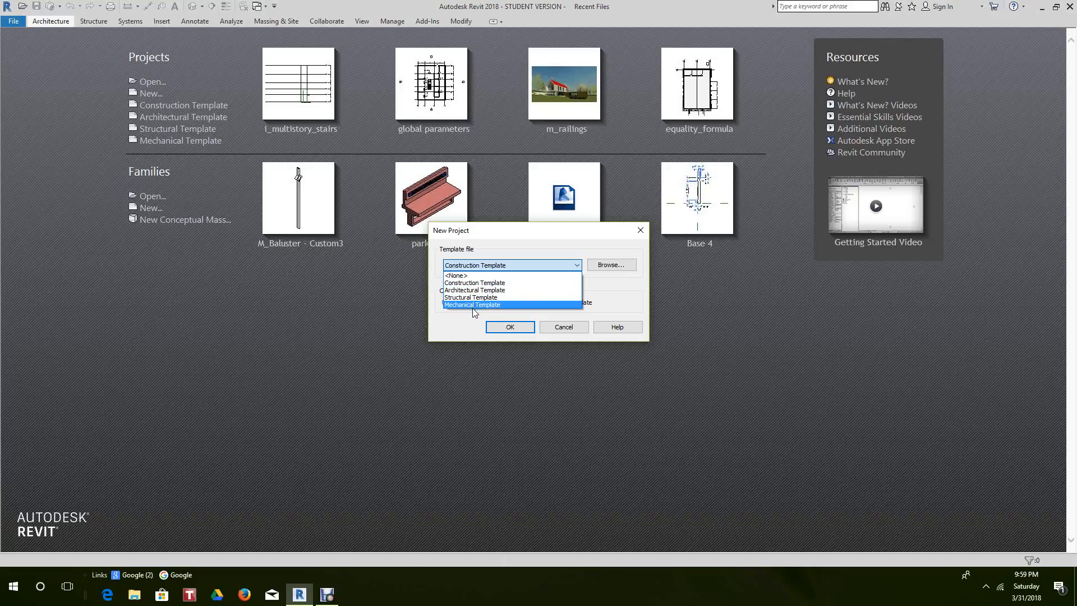
left_click(539, 331)
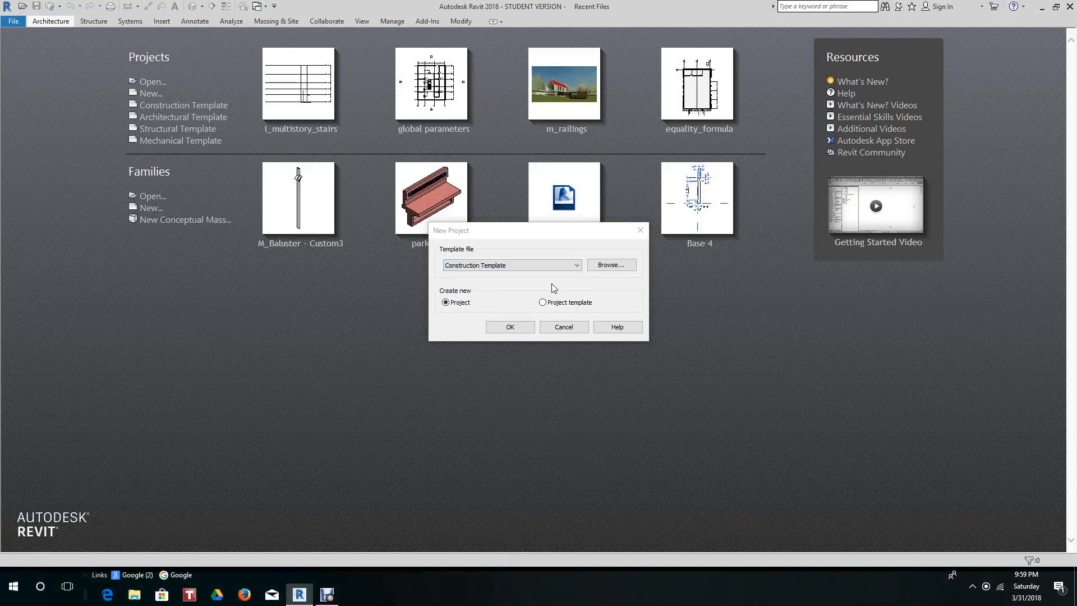
left_click(577, 266)
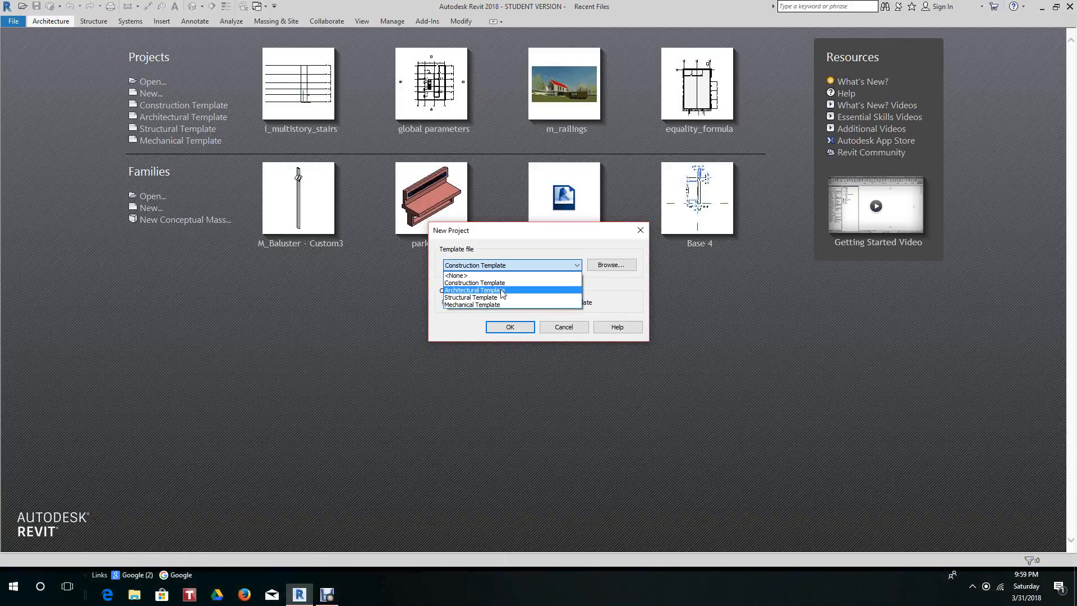
left_click(502, 291)
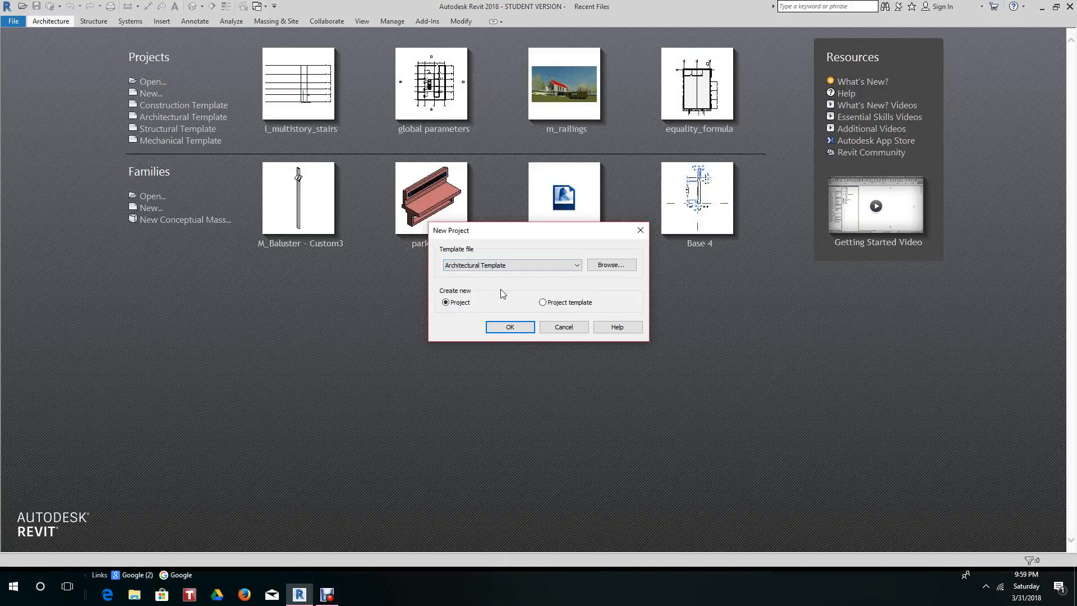
left_click(509, 328)
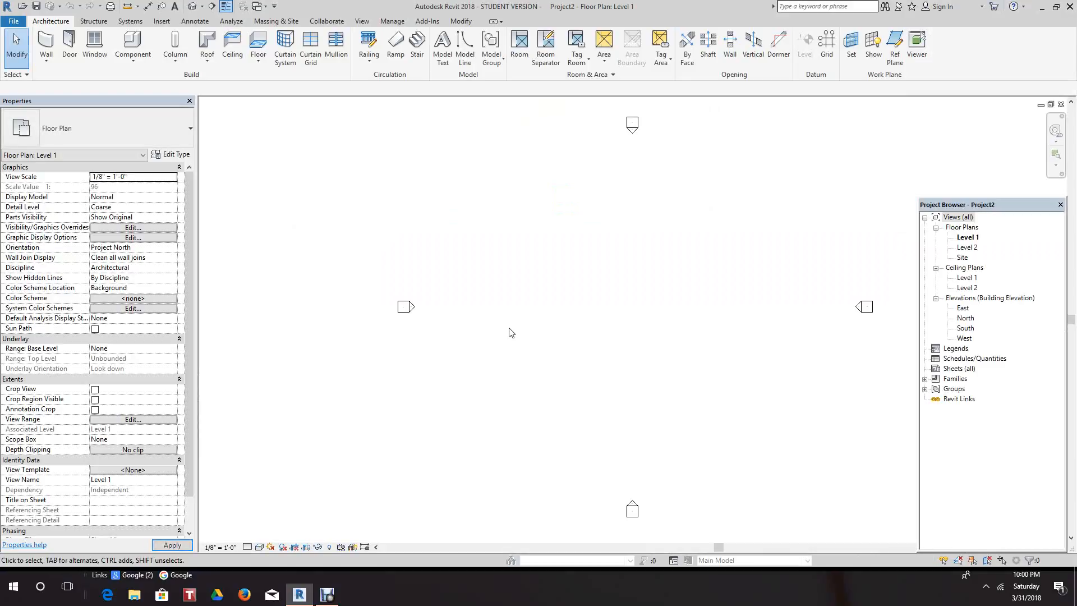
scroll(604, 256, "down", 1)
middle_click_drag(602, 266, 555, 284)
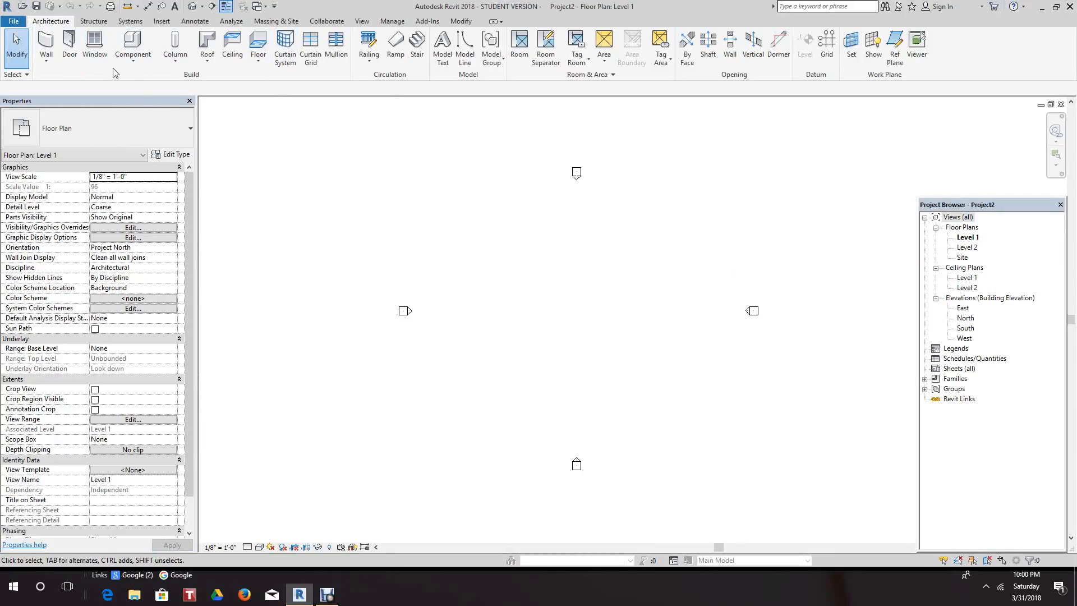
scroll(391, 238, "down", 1)
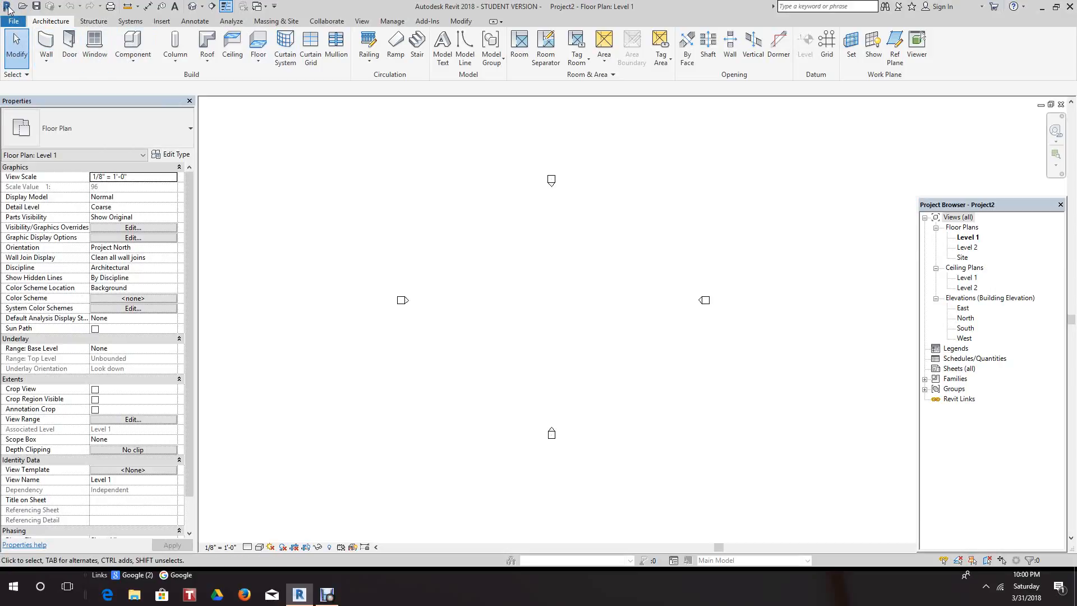
left_click(7, 9)
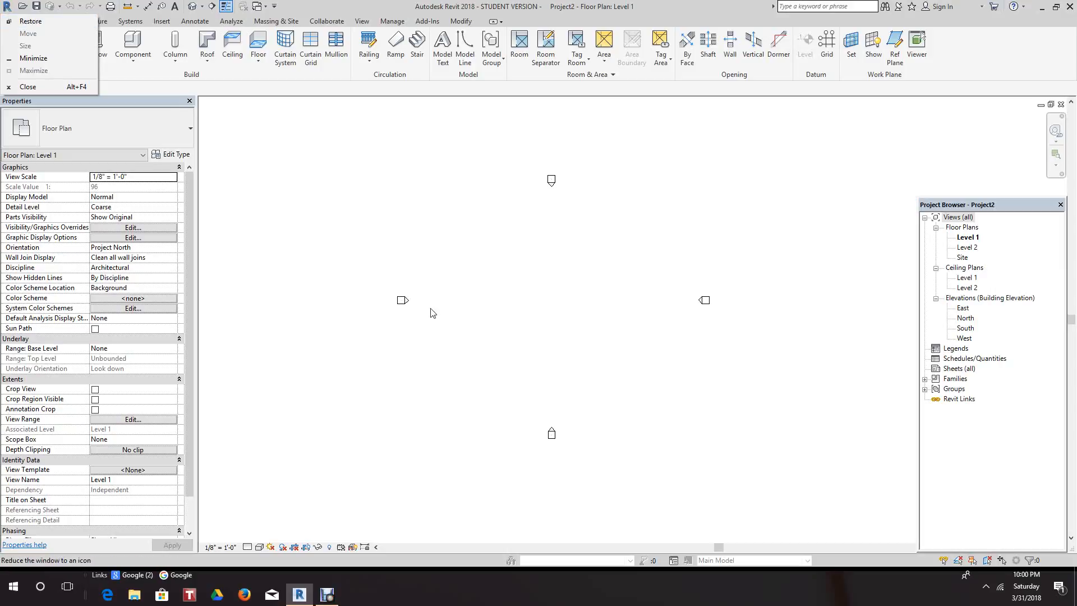
left_click(298, 174)
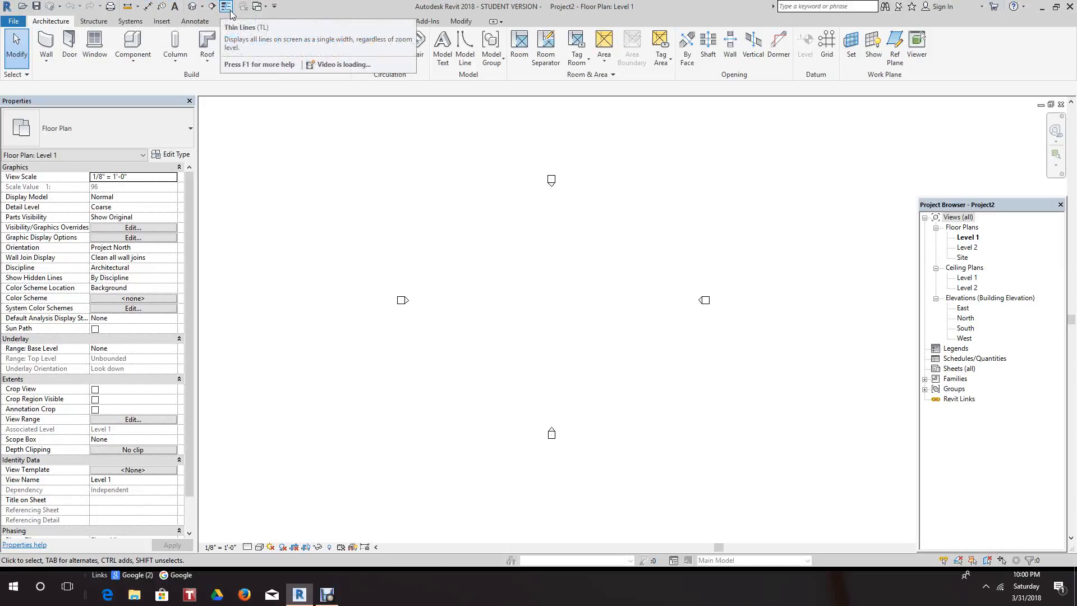
left_click(275, 7)
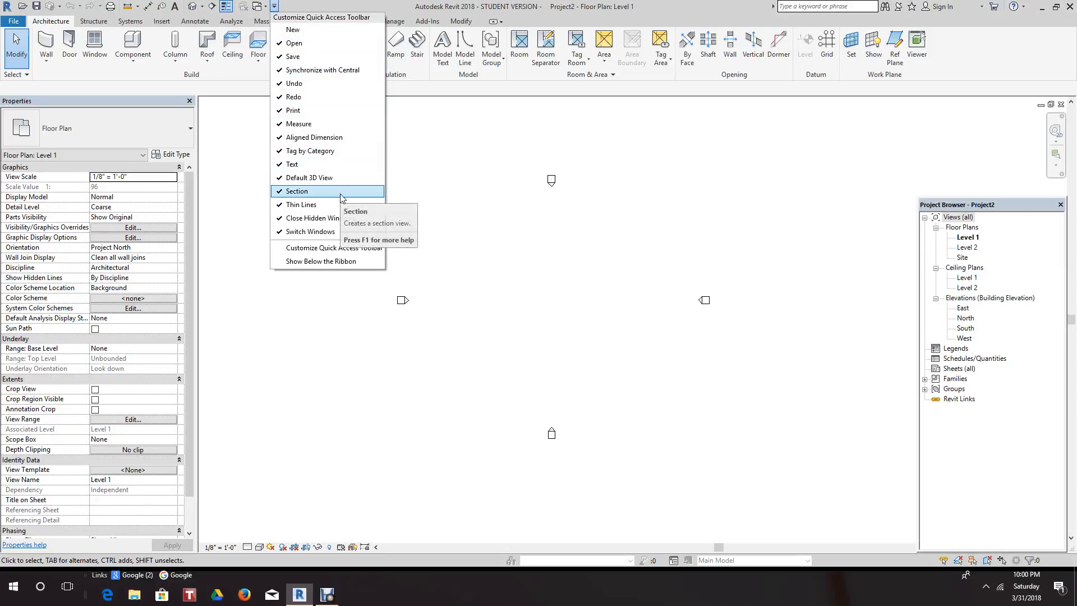
left_click(329, 7)
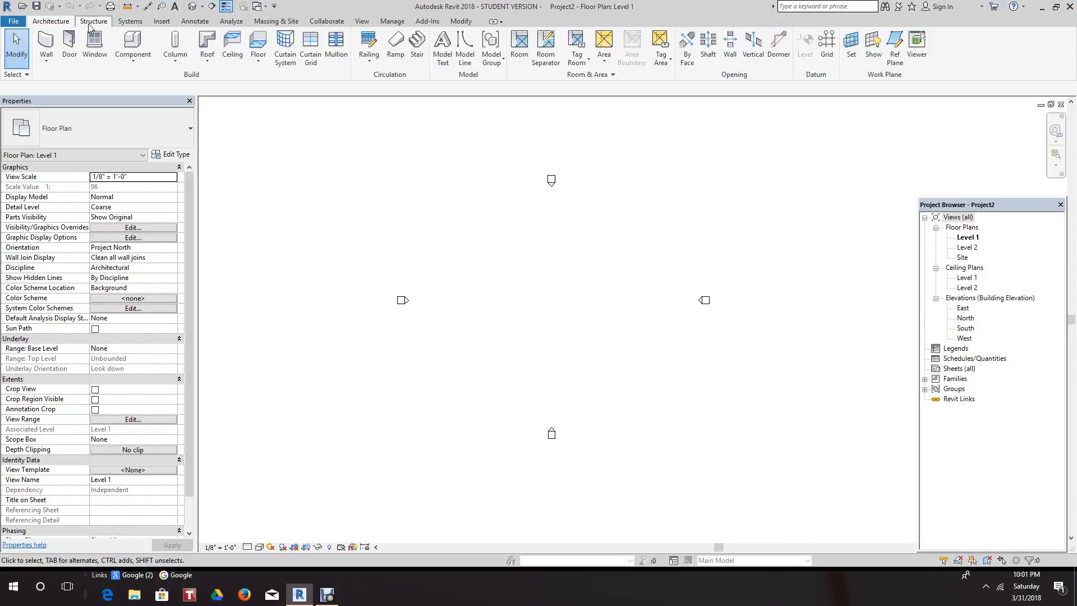
Draw a straight horizontal Generic - 8" wall about 56' long between the elevation markers in the Level 1 floor plan
left_click(50, 44)
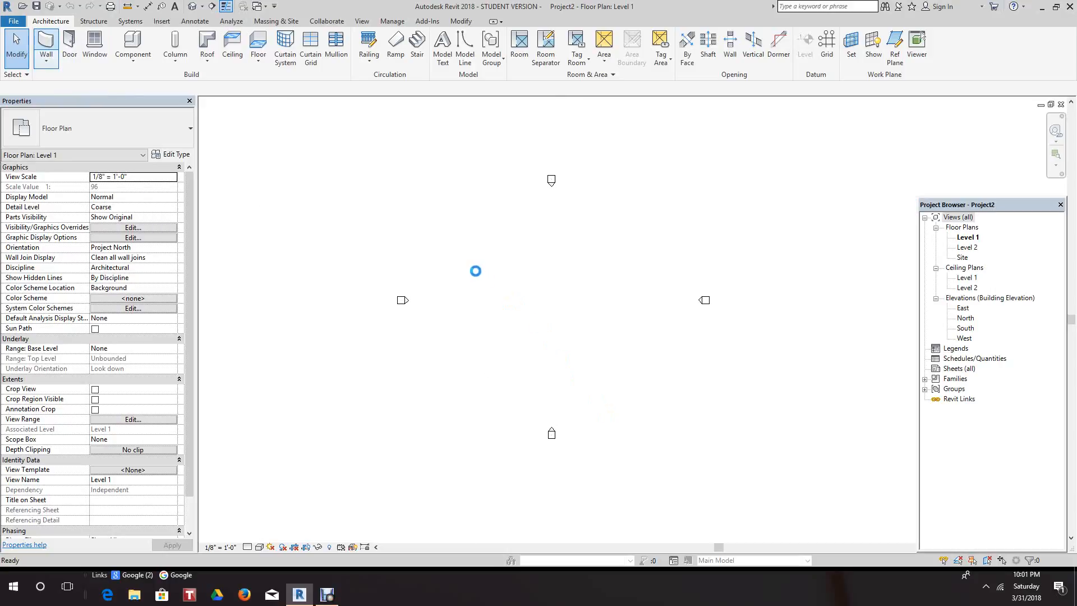
left_click(523, 313)
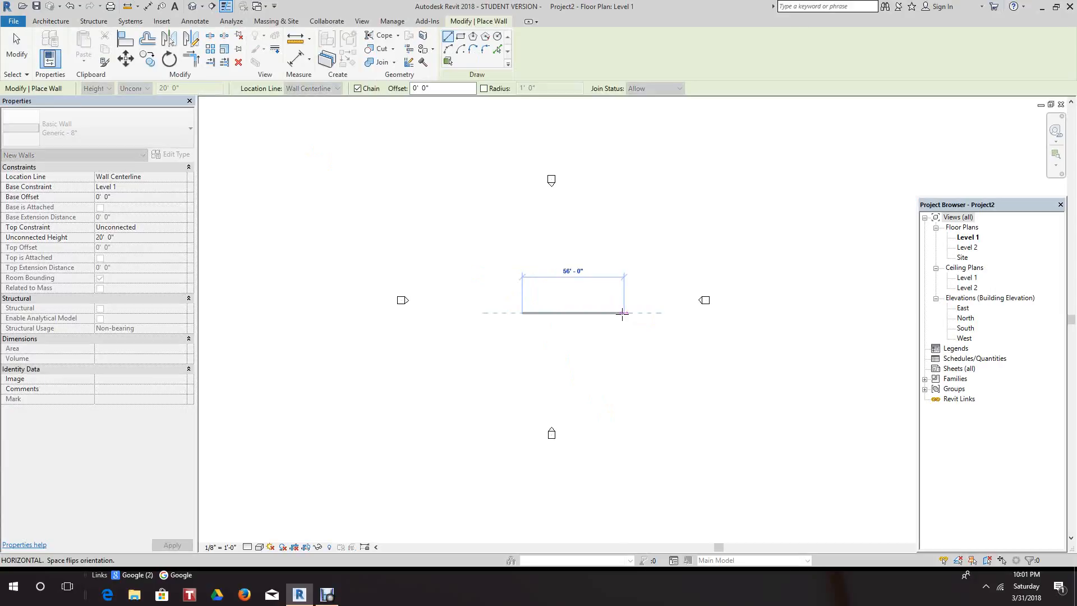
right_click(635, 336)
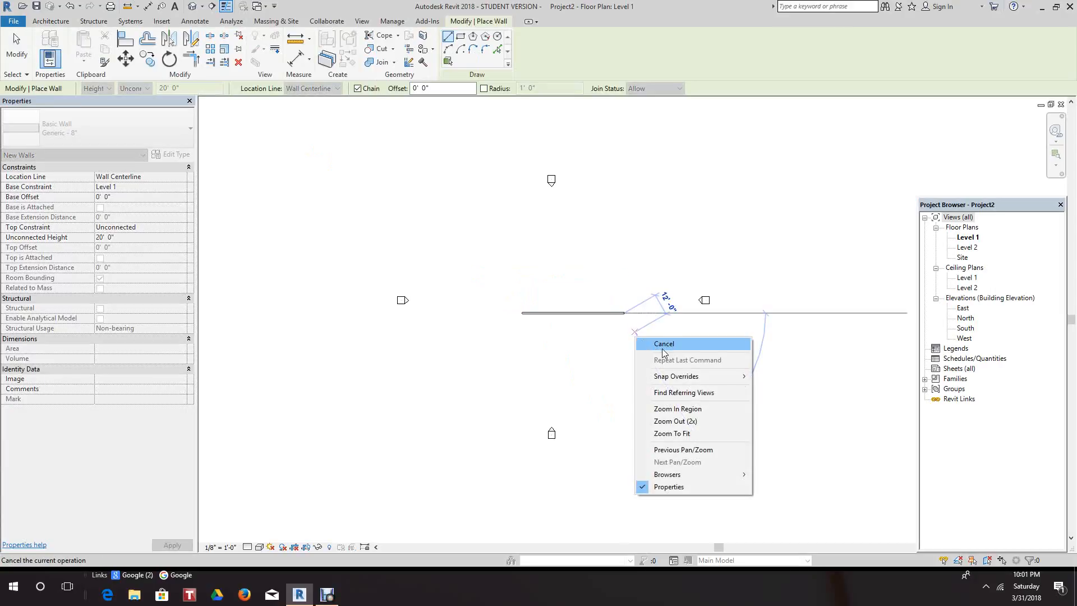
left_click(662, 347)
scroll(260, 156, "down", 1)
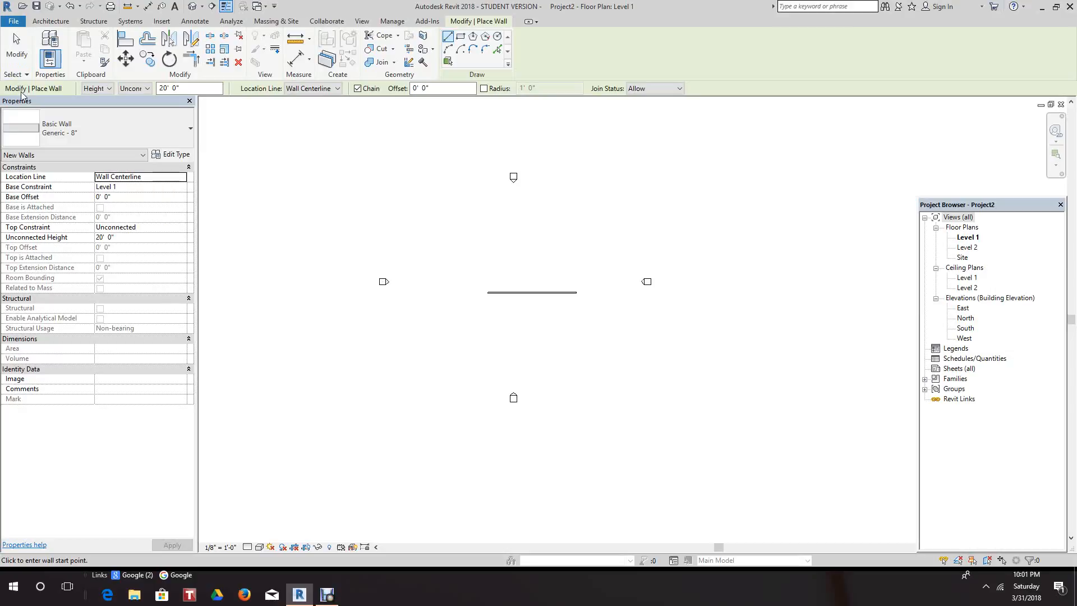
Examine the height and join status choices for wall placement and exit the Wall command
left_click(111, 93)
left_click(111, 93)
left_click(680, 89)
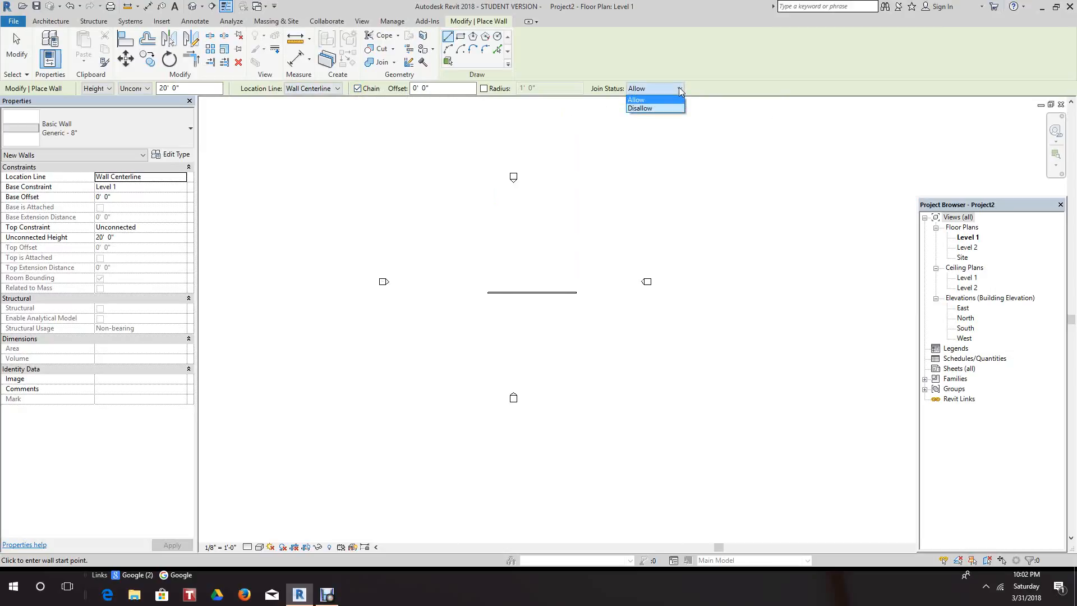
left_click(679, 89)
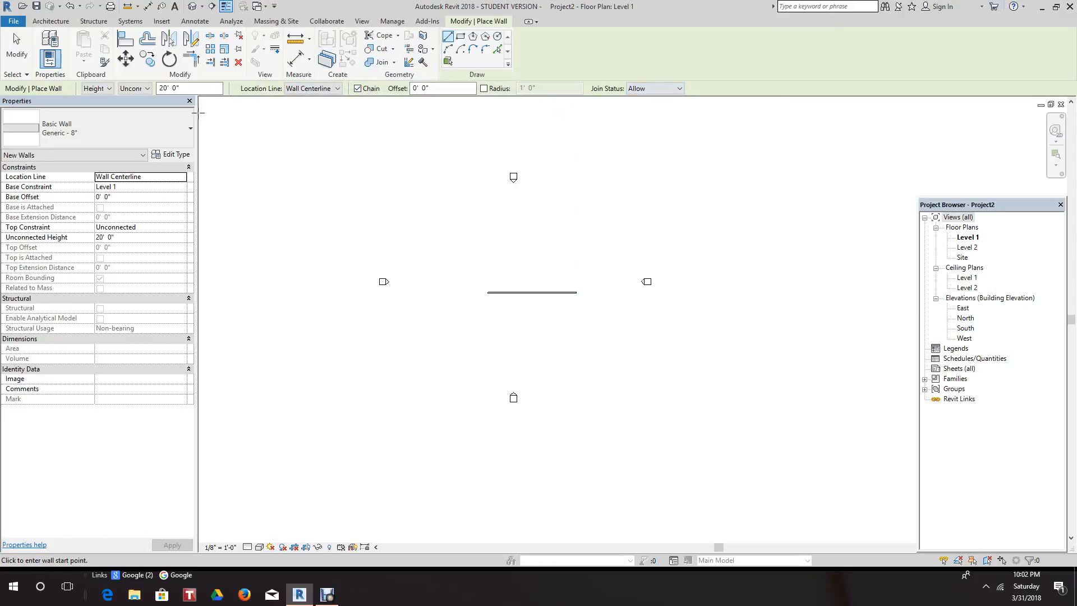
right_click(286, 167)
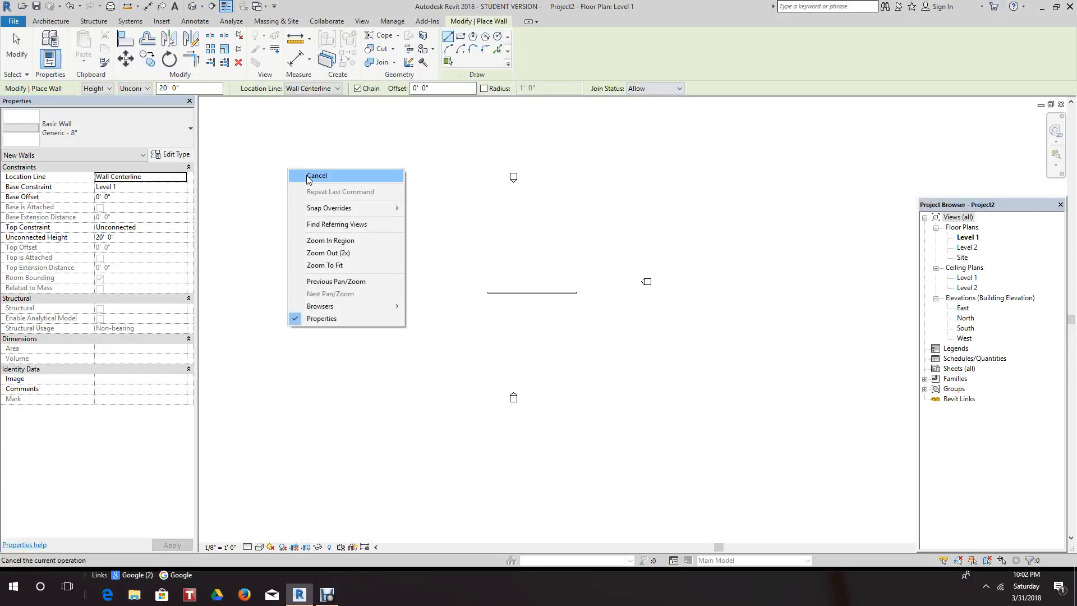
left_click(306, 175)
scroll(287, 175, "down", 1)
scroll(455, 283, "up", 1)
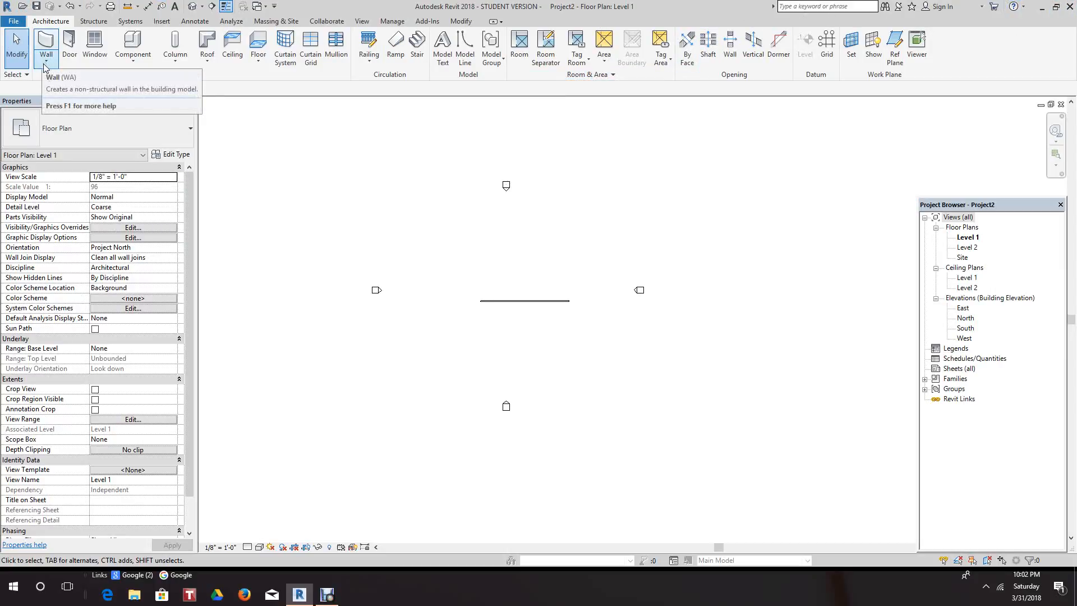
Select the horizontal wall and browse the wall types available for it without changing its type
left_click(517, 305)
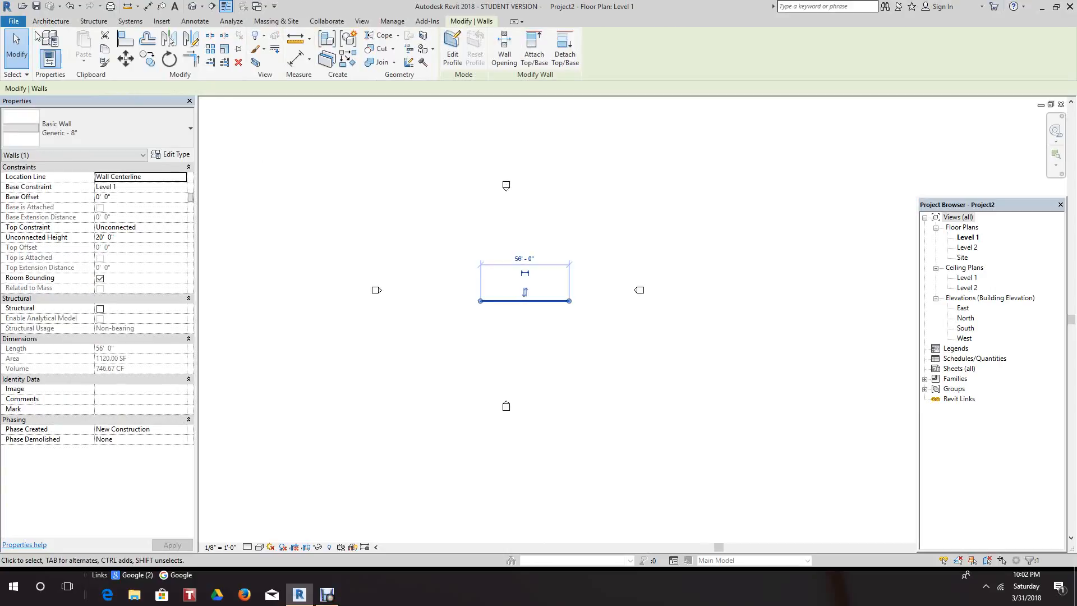
left_click(416, 212)
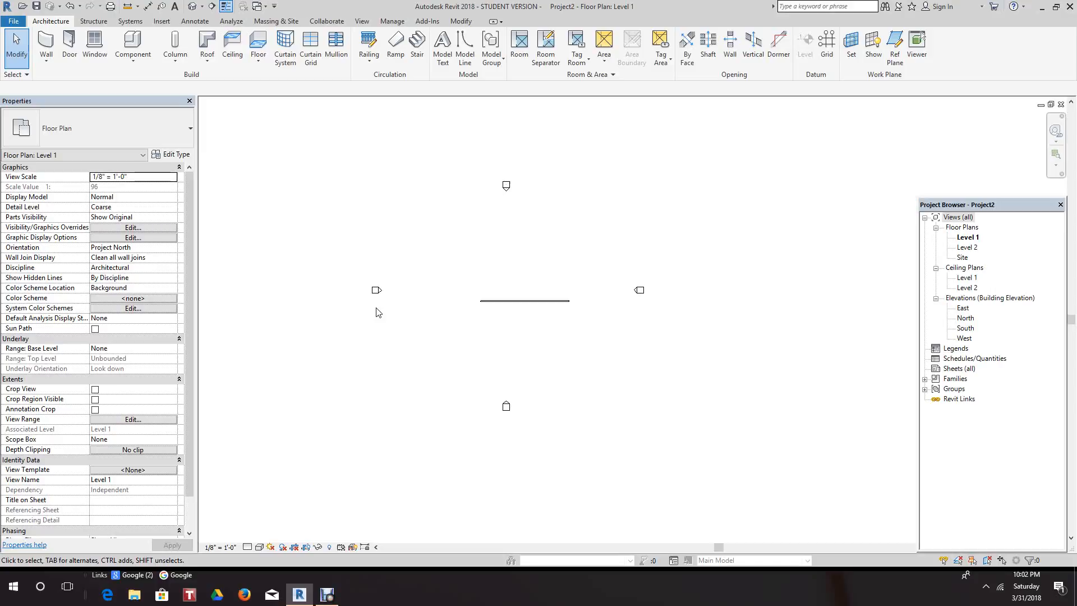
left_click(191, 131)
left_click(517, 304)
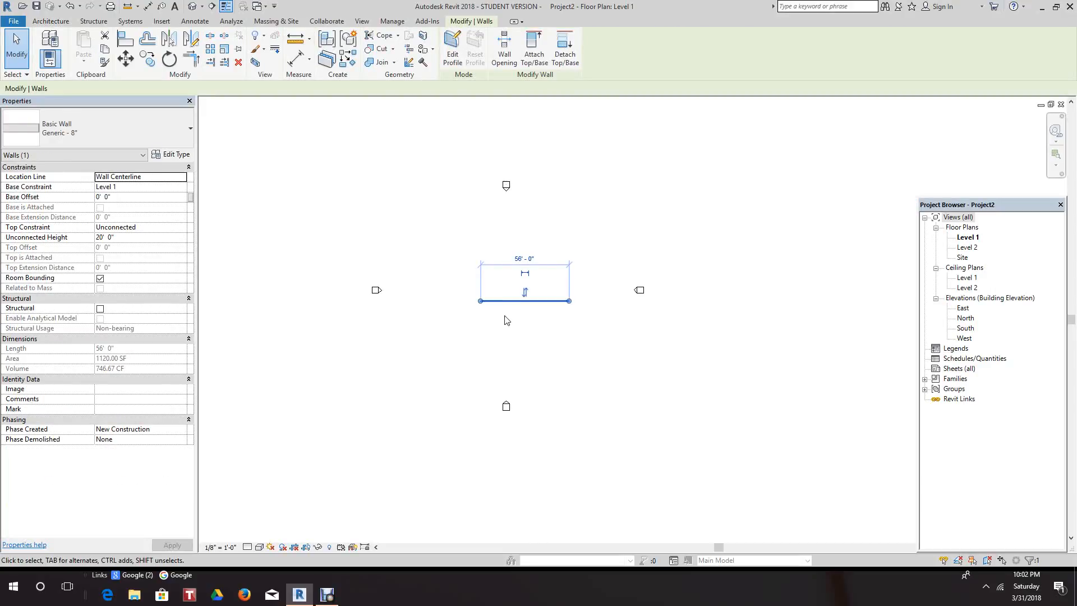
scroll(464, 309, "up", 3)
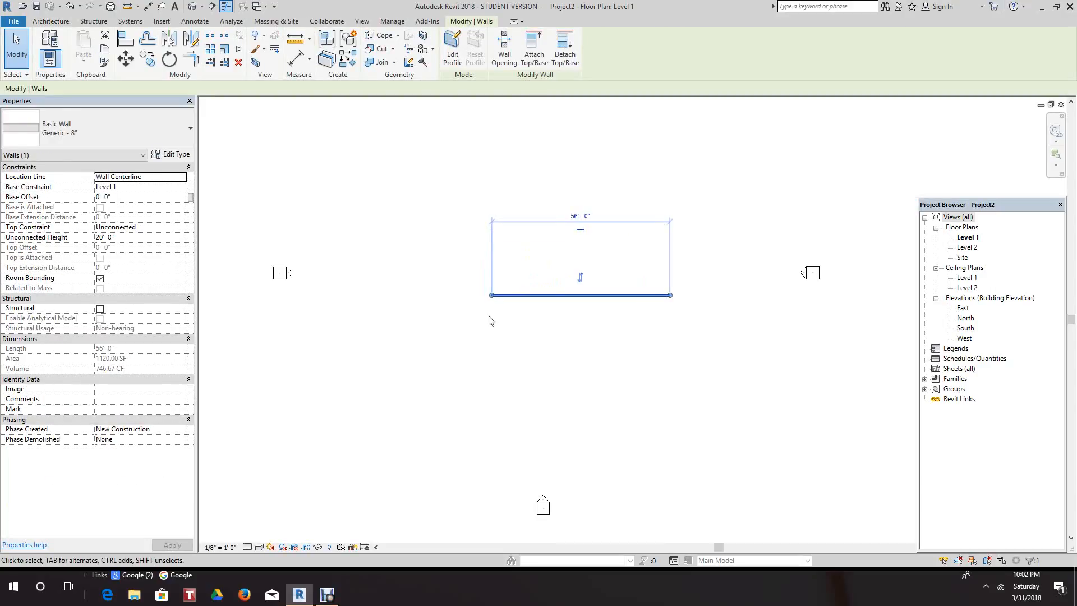
left_click(191, 131)
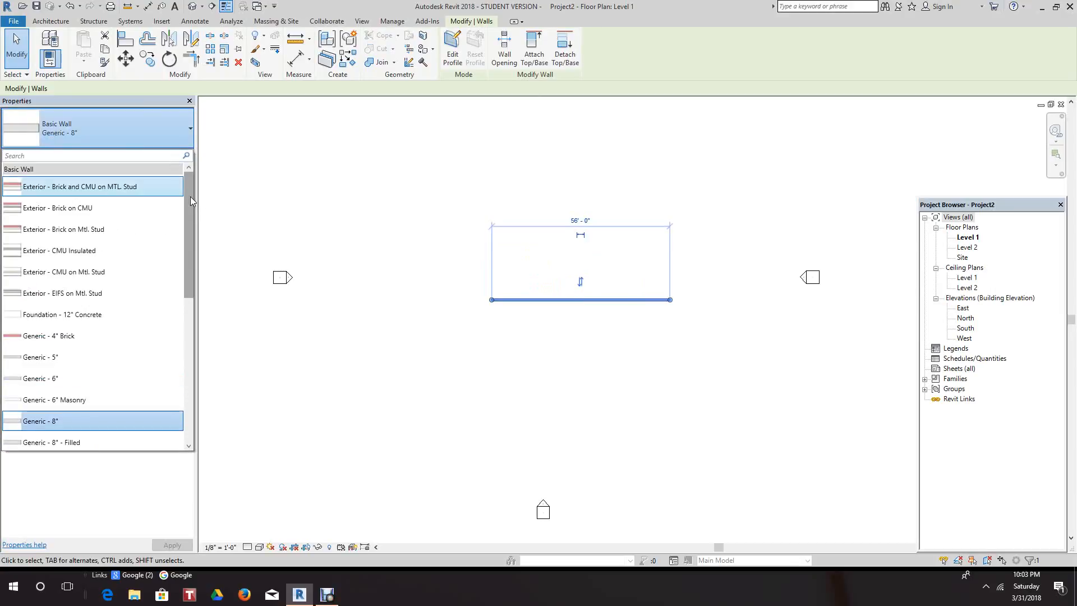
left_click_drag(190, 202, 234, 324)
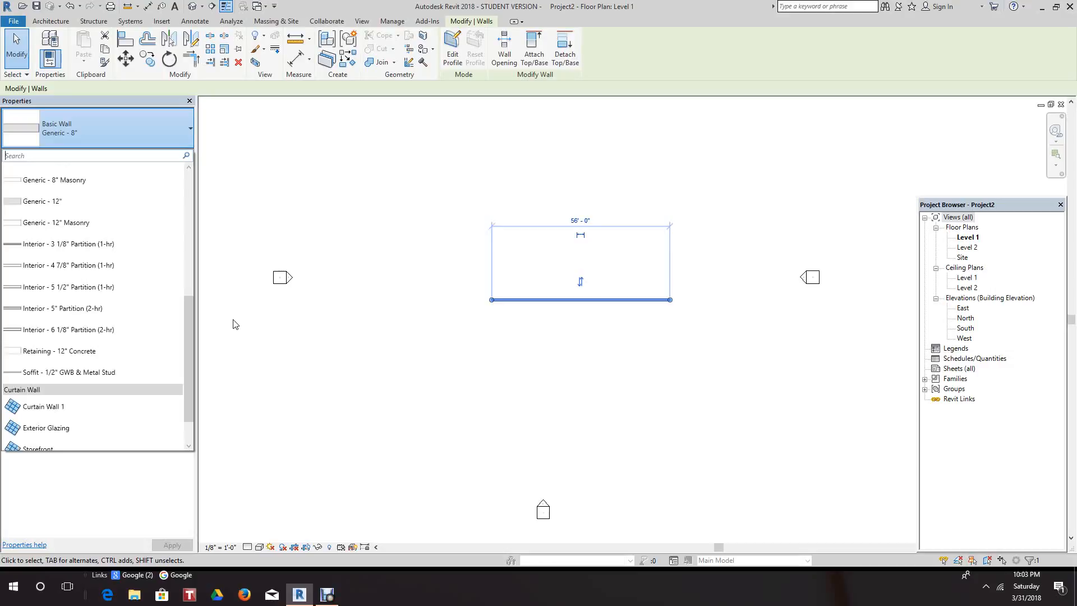
left_click(281, 238)
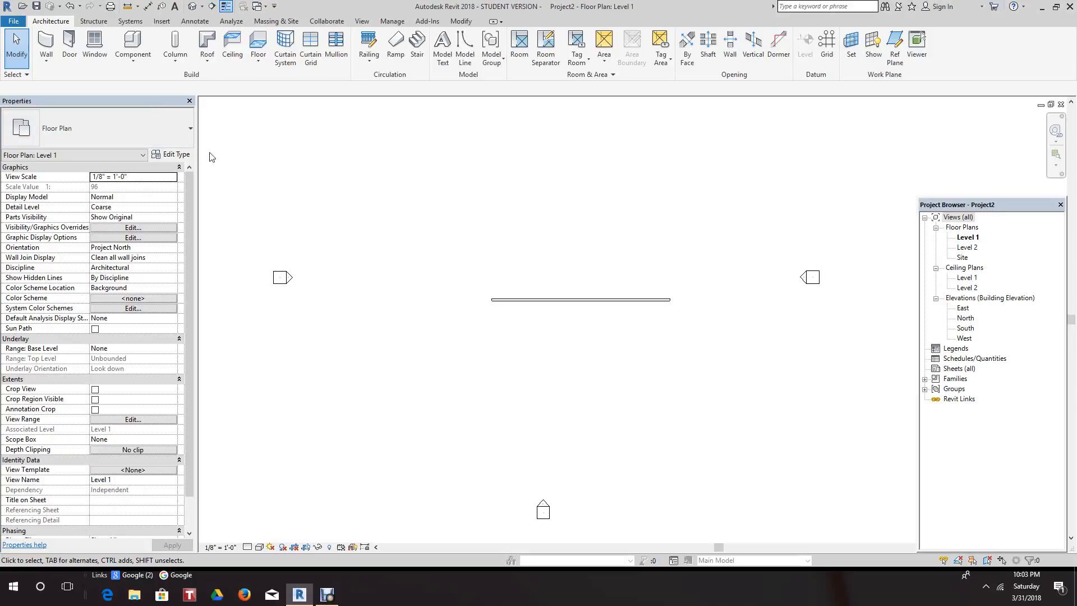
Undock and widen the Properties palette, select the horizontal wall, and place the palette clear of it
left_click_drag(168, 101, 354, 125)
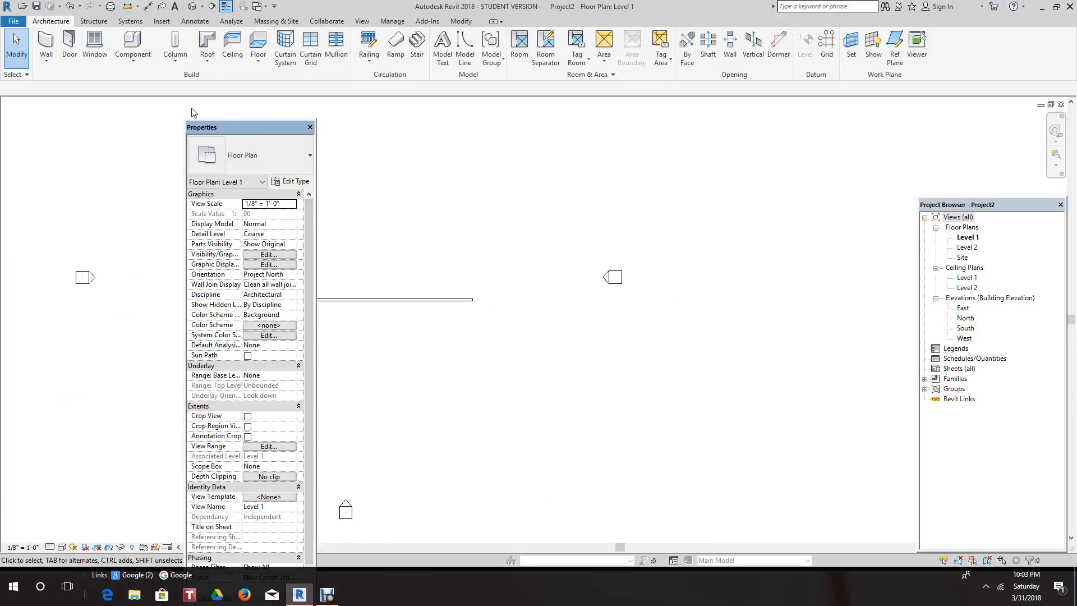
left_click_drag(193, 127, 138, 106)
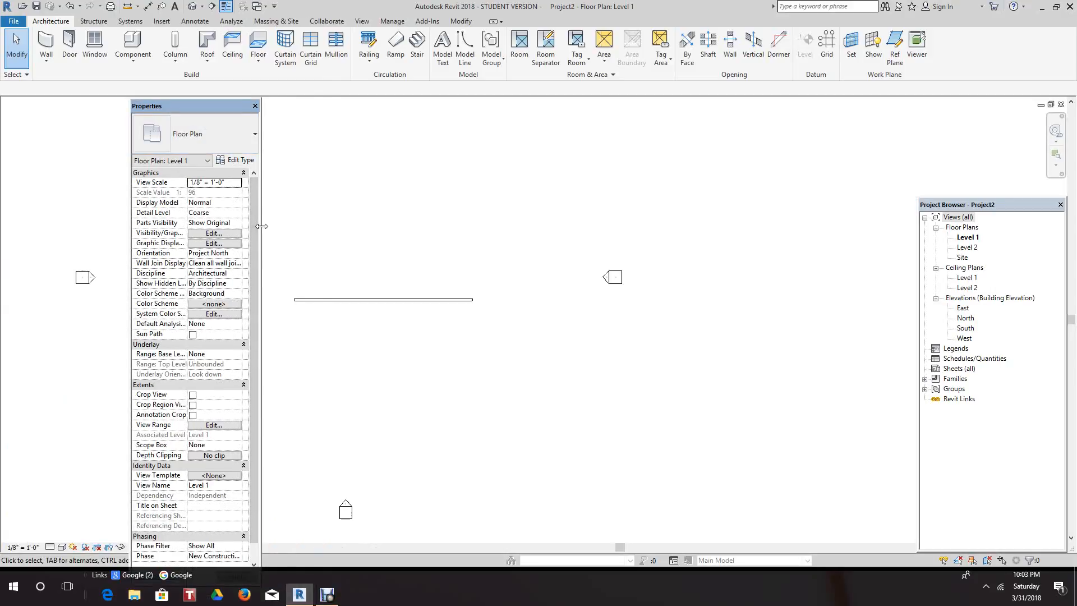
left_click_drag(259, 230, 353, 246)
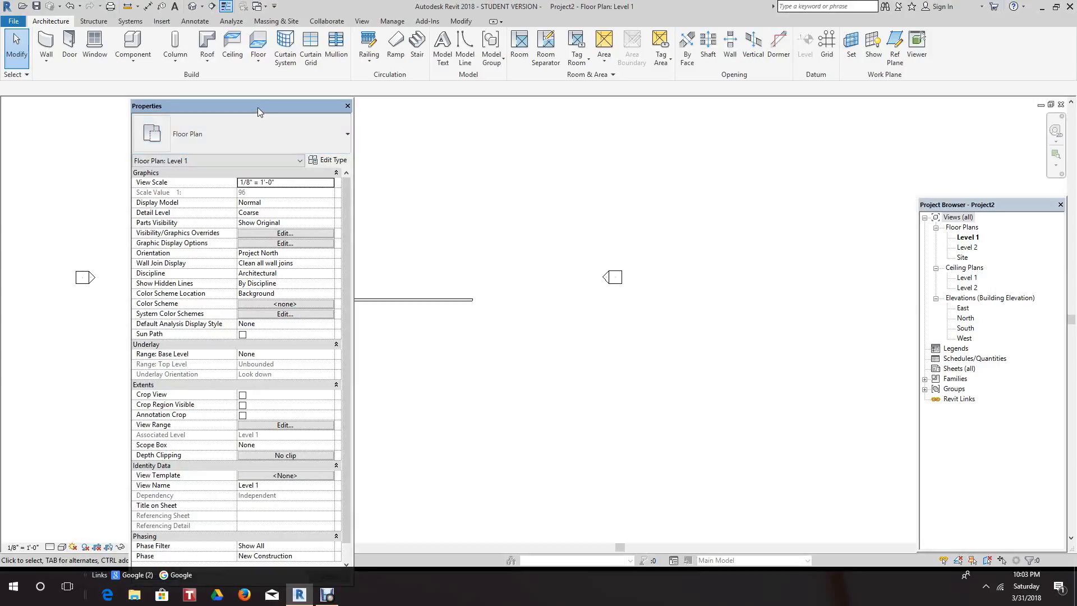
left_click_drag(240, 121, 272, 153)
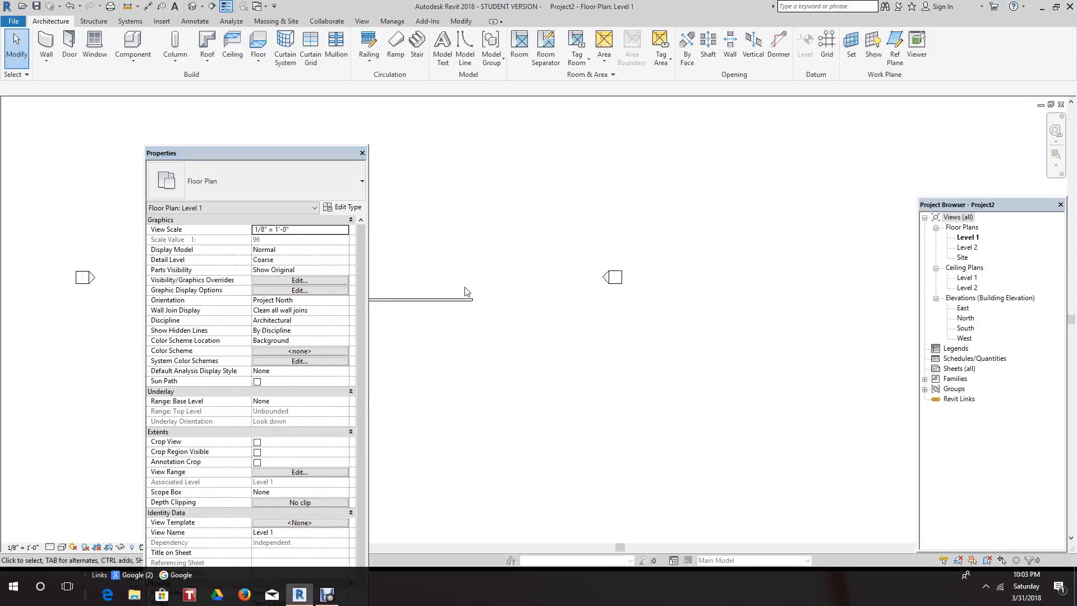
left_click(463, 301)
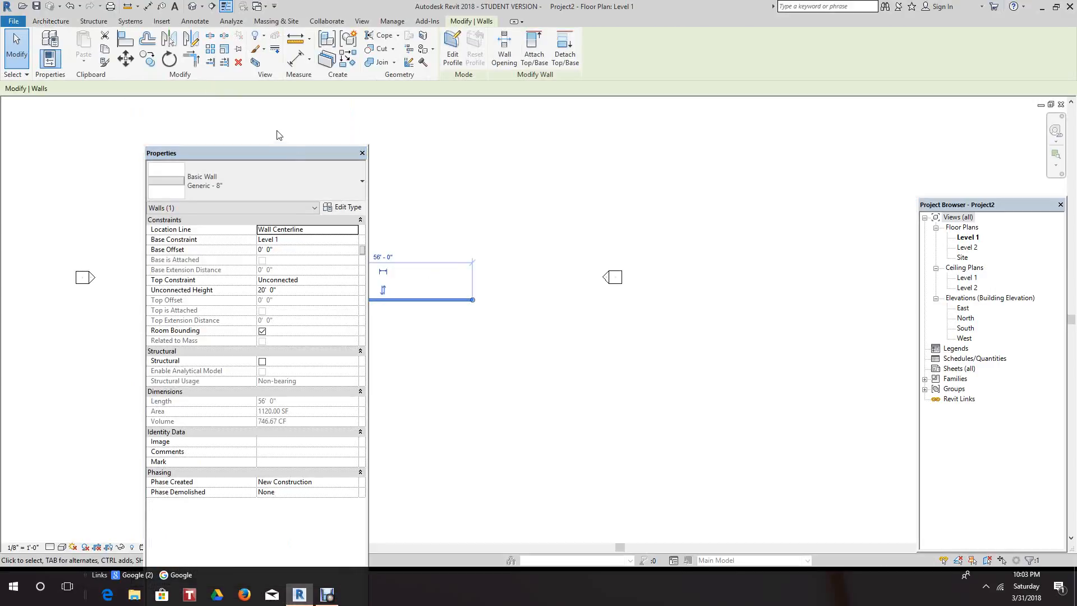
left_click_drag(288, 155, 199, 112)
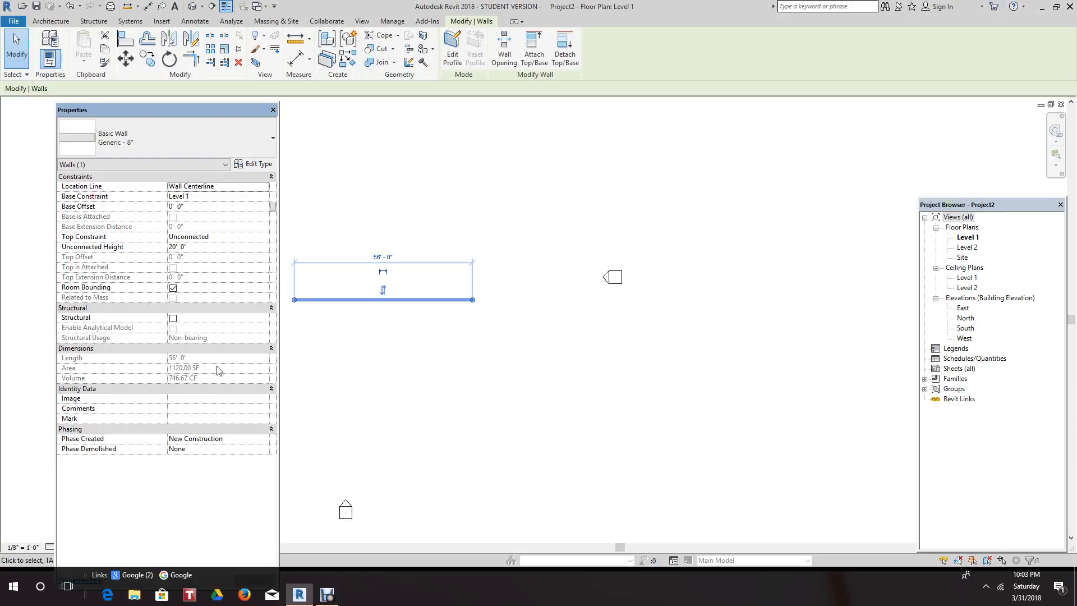
Check the wall's category filter, clear the wall selection and move the floating Project Browser closer to the drawing
left_click(226, 168)
left_click(226, 166)
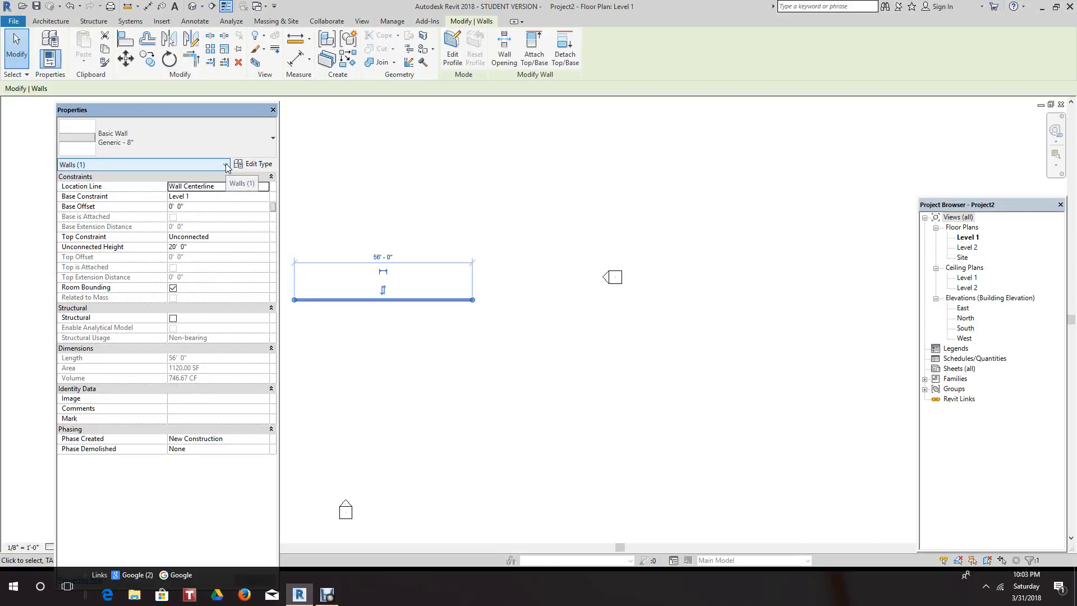
left_click(424, 231)
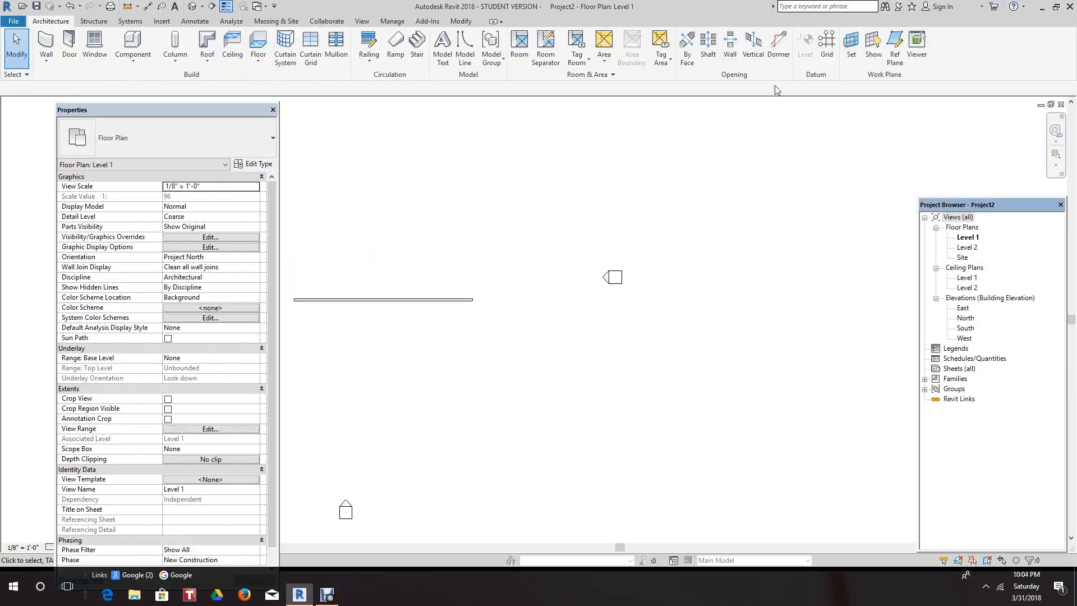
left_click_drag(946, 204, 806, 166)
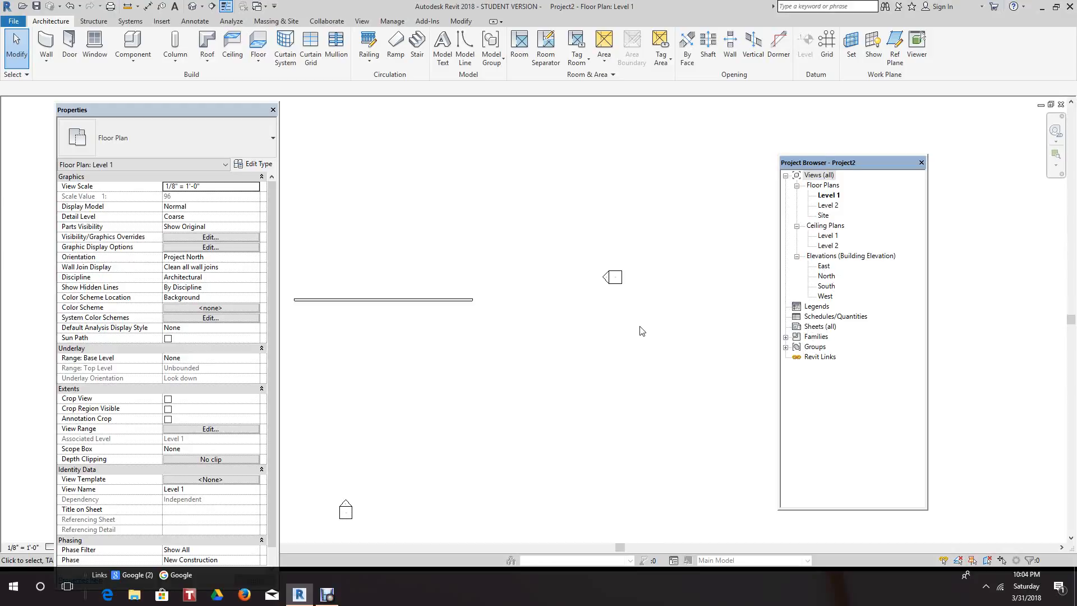
Draw a vertical building section line across the wall near its left end and expand the Sections branch in the Project Browser
middle_click_drag(647, 335, 686, 340)
scroll(684, 335, "down", 1)
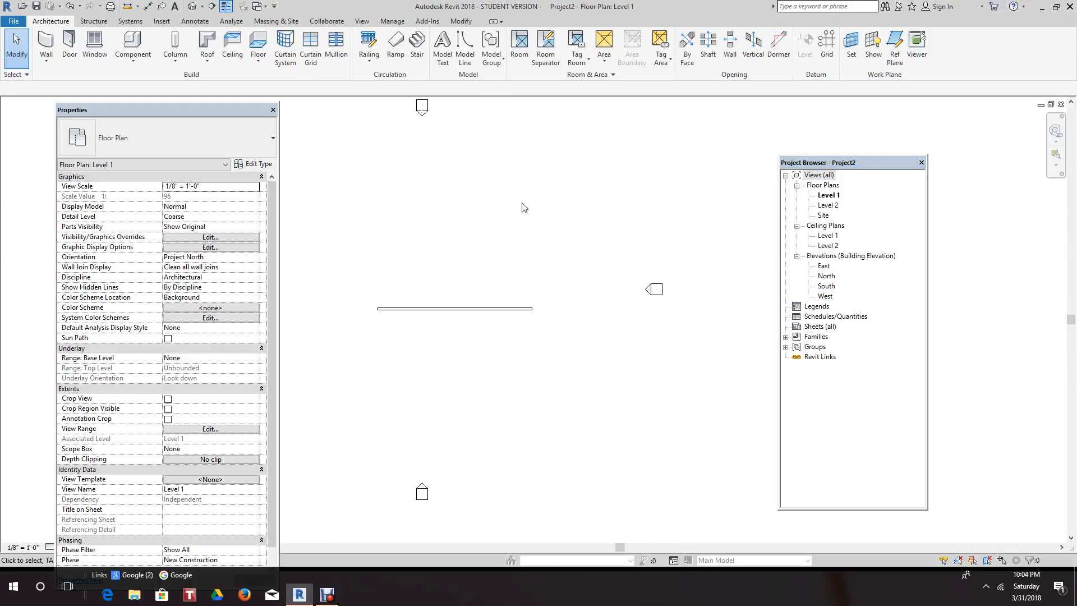
left_click(211, 6)
left_click(419, 265)
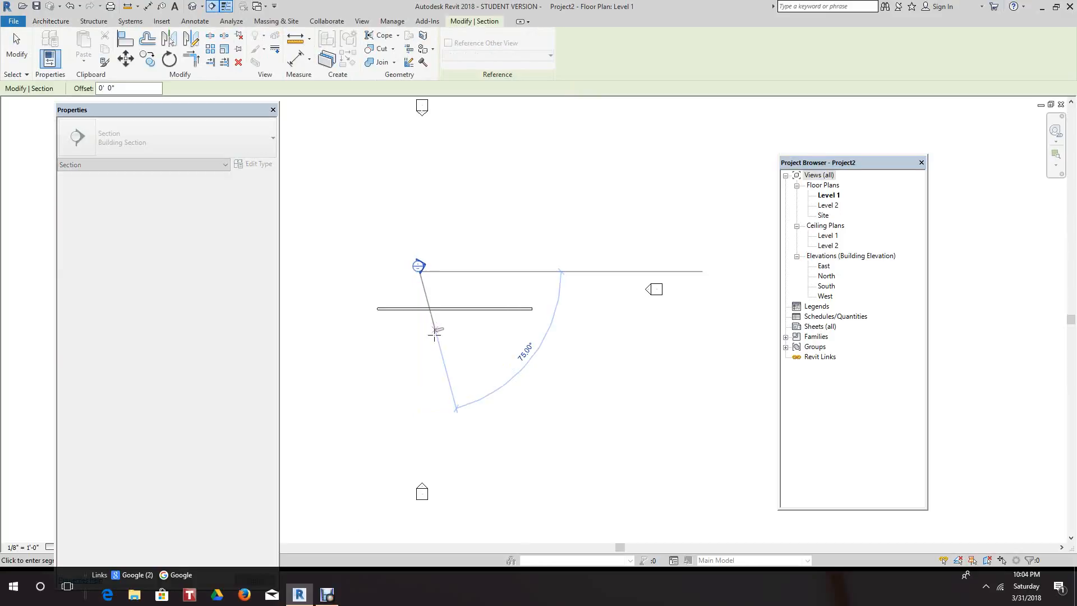
left_click(419, 356)
key("Escape")
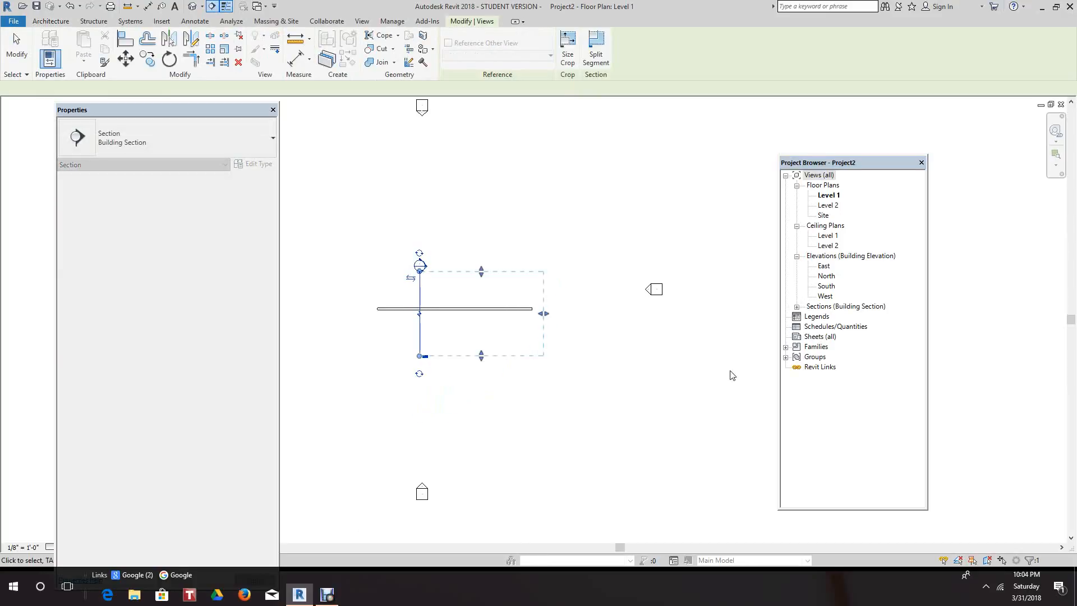
left_click(796, 307)
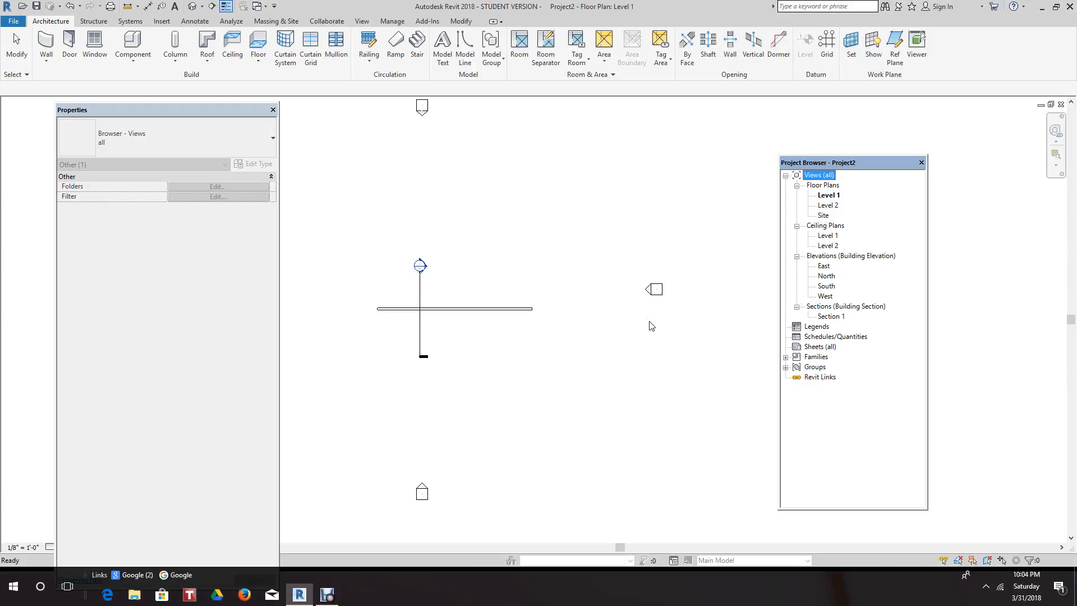
Shift the floating Properties palette slightly and return it to the Level 1 floor plan's properties
left_click(176, 111)
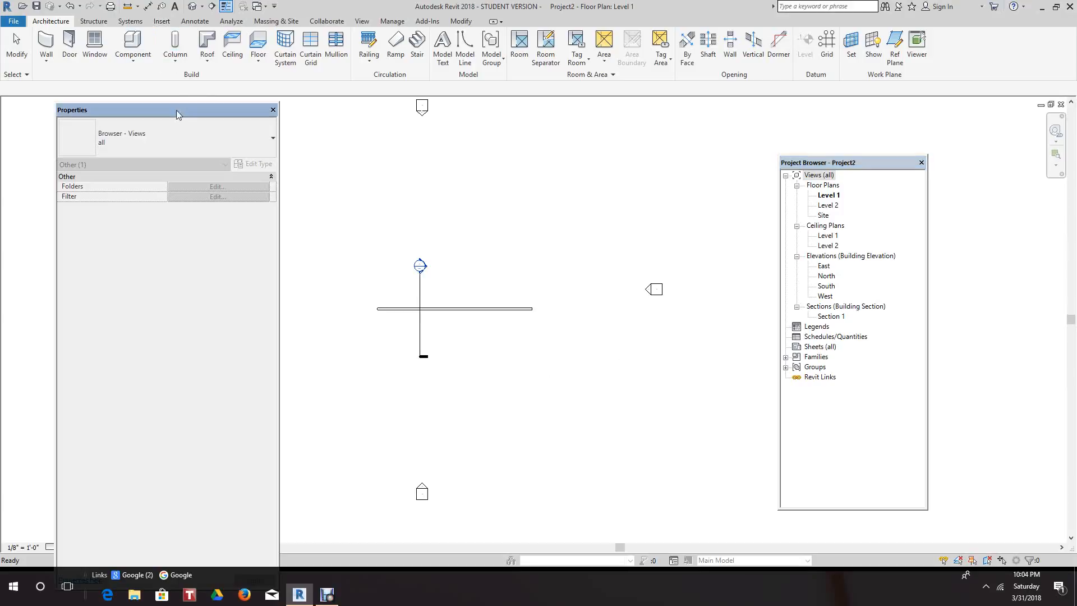
left_click_drag(157, 88, 162, 124)
middle_click_drag(336, 209, 347, 216)
scroll(347, 217, "down", 1)
left_click(521, 259)
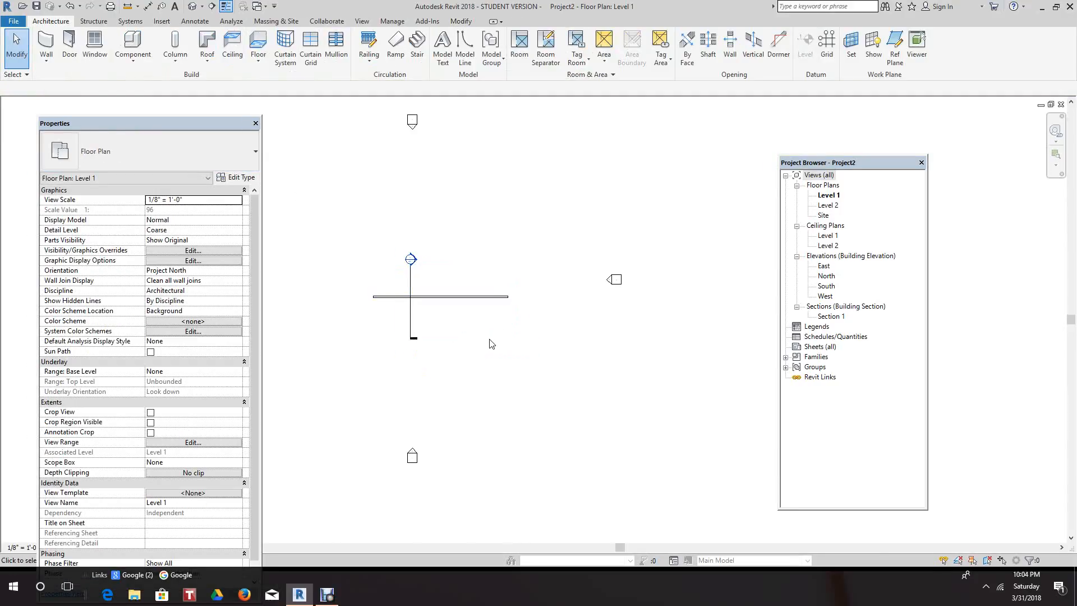
Dock the Properties palette across the width of the window above the drawing and float it again
middle_click_drag(489, 338, 495, 338)
scroll(495, 338, "down", 1)
left_click_drag(150, 121, 125, 96)
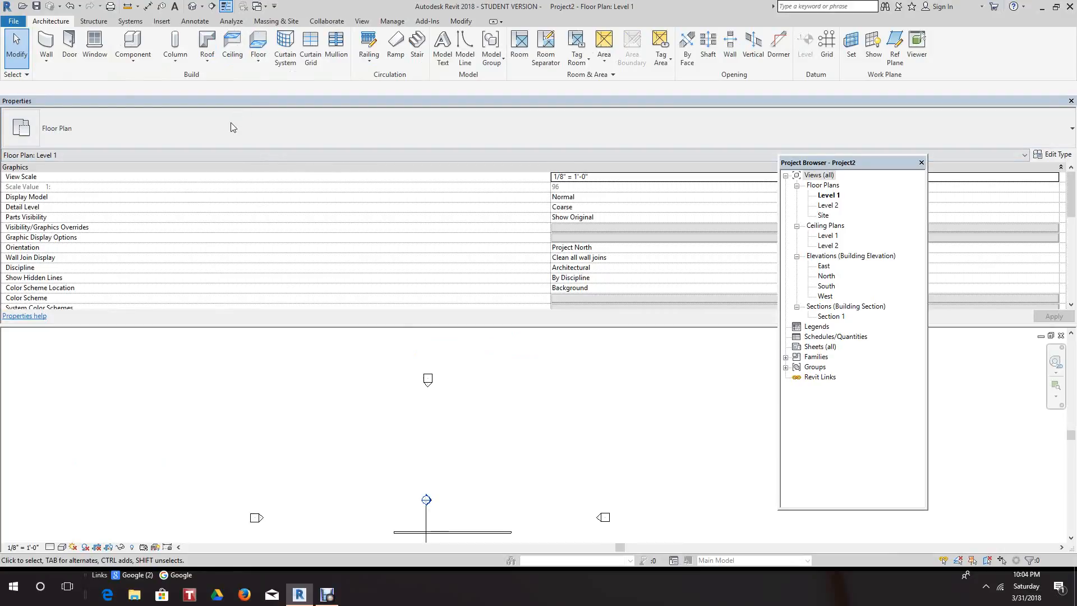
double_click(213, 109)
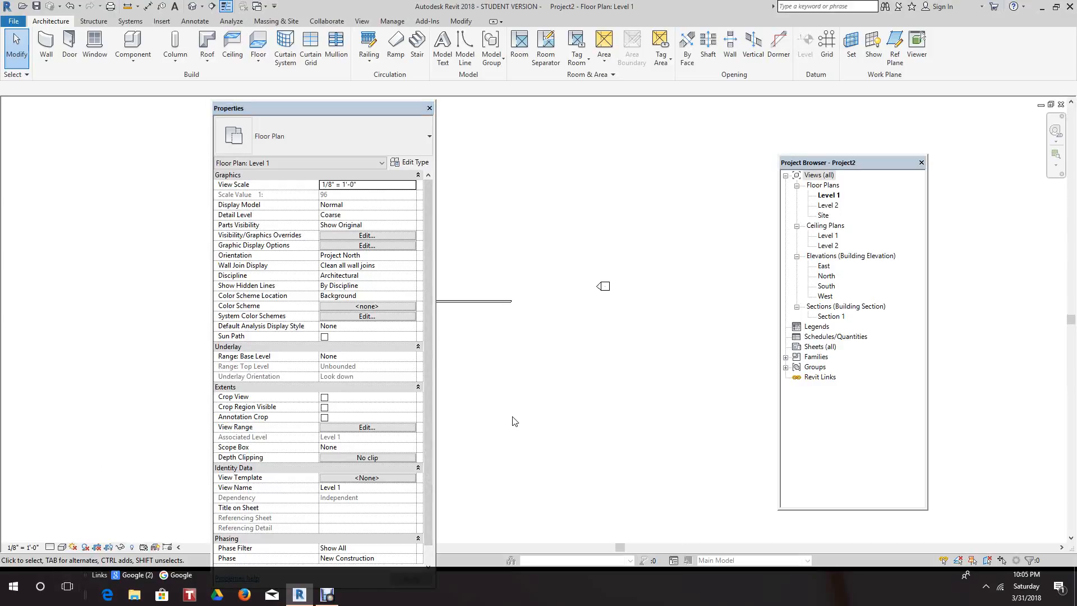
Place a Single-Flush 36" x 84" door in the wall, 40' from its left end and 16' from its right end
left_click(474, 301)
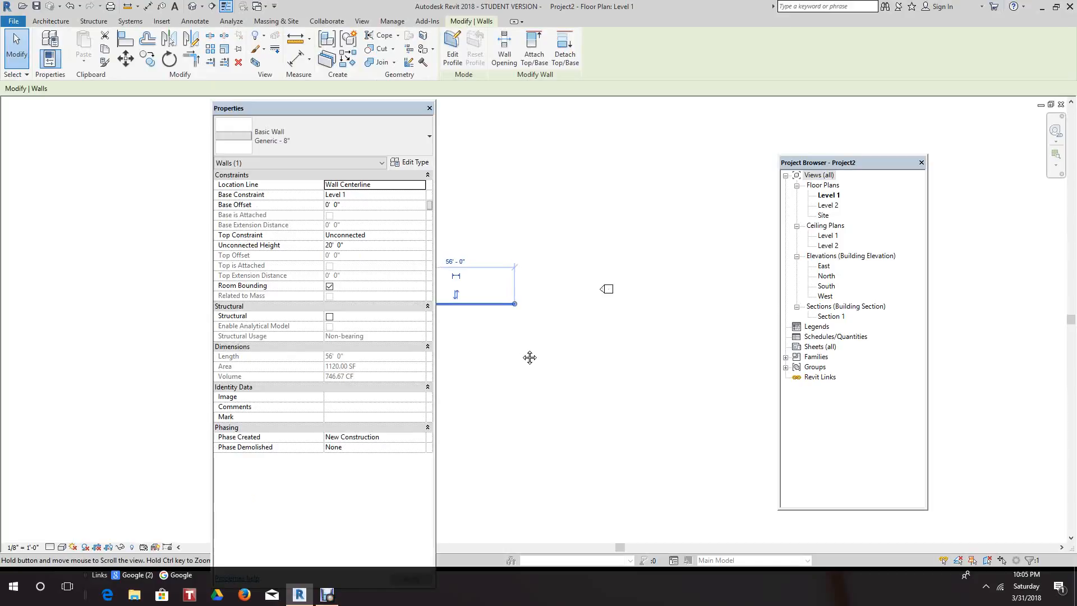
middle_click_drag(529, 356, 637, 381)
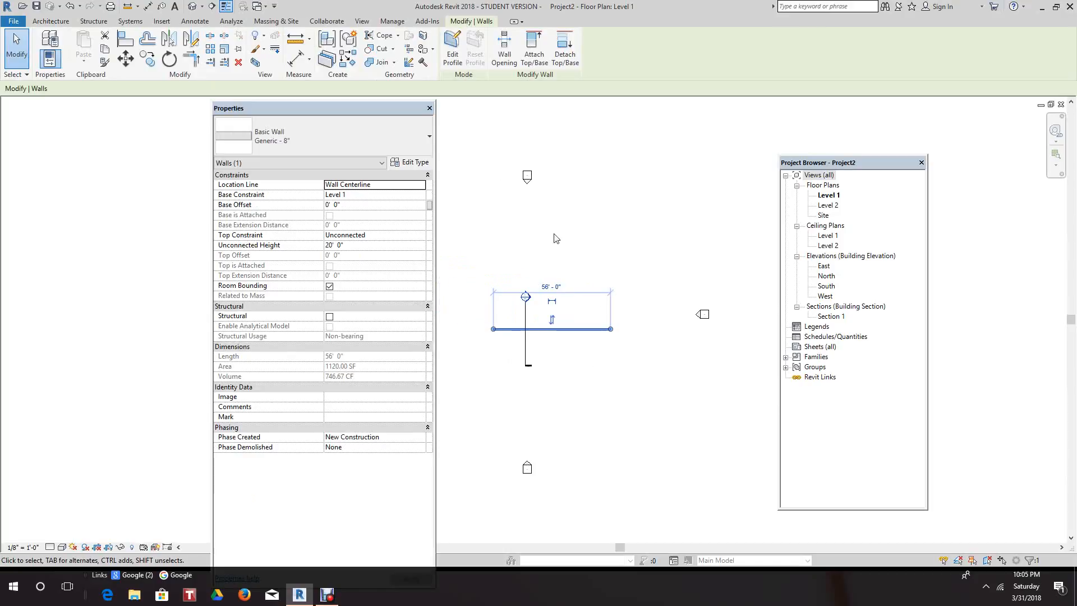
left_click(70, 22)
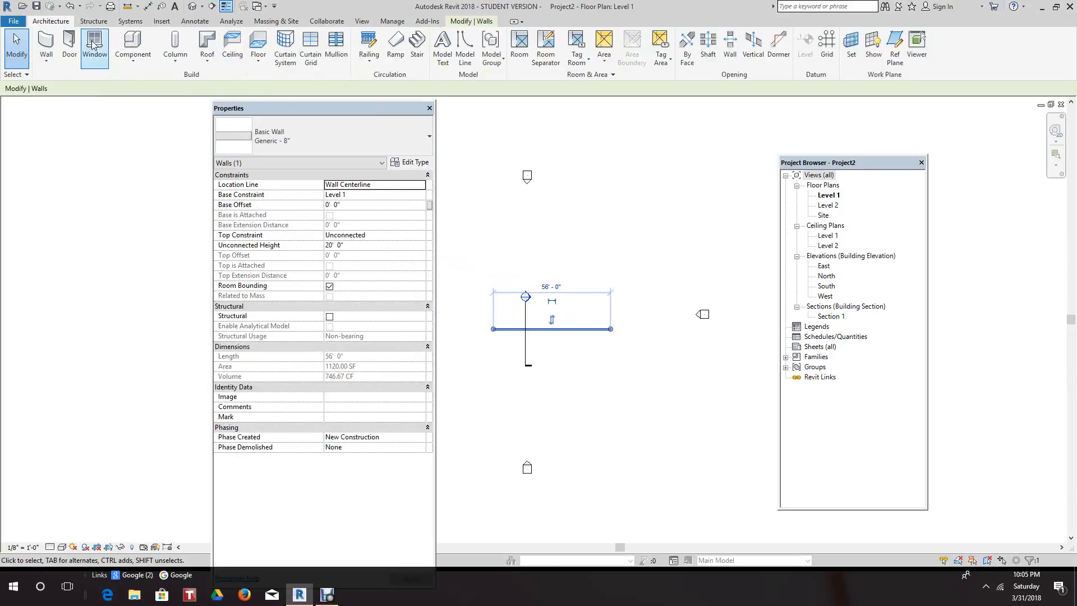
left_click(68, 40)
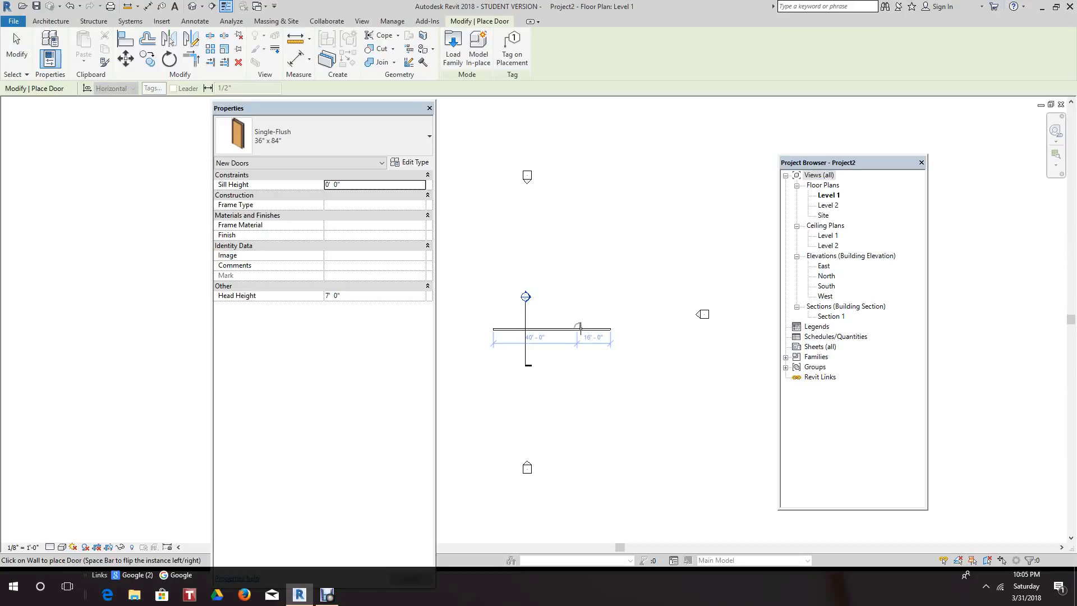
left_click(580, 327)
scroll(584, 343, "up", 4)
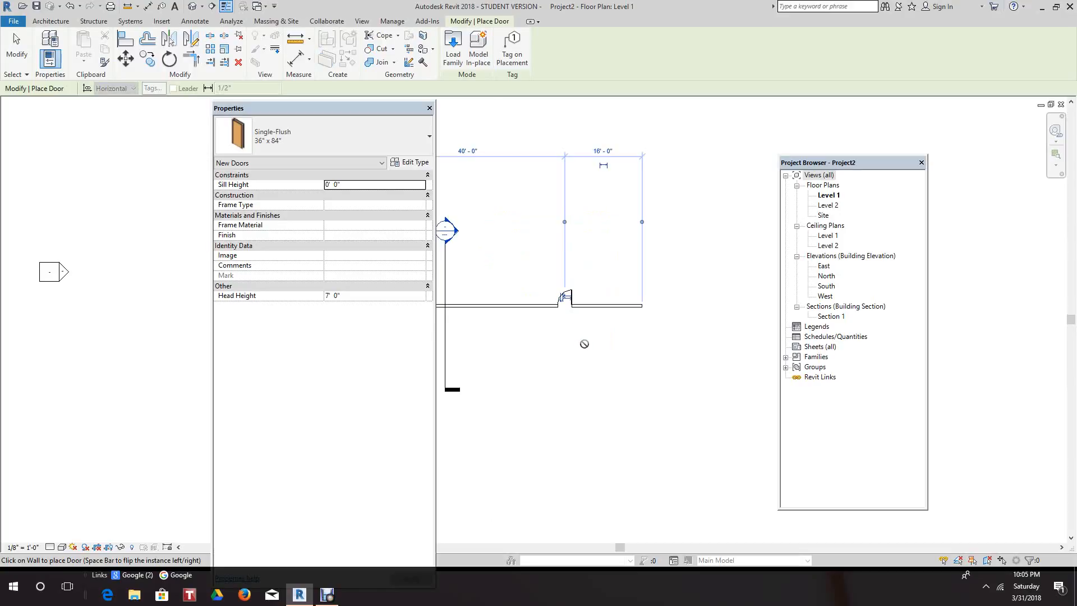
middle_click_drag(583, 343, 606, 379)
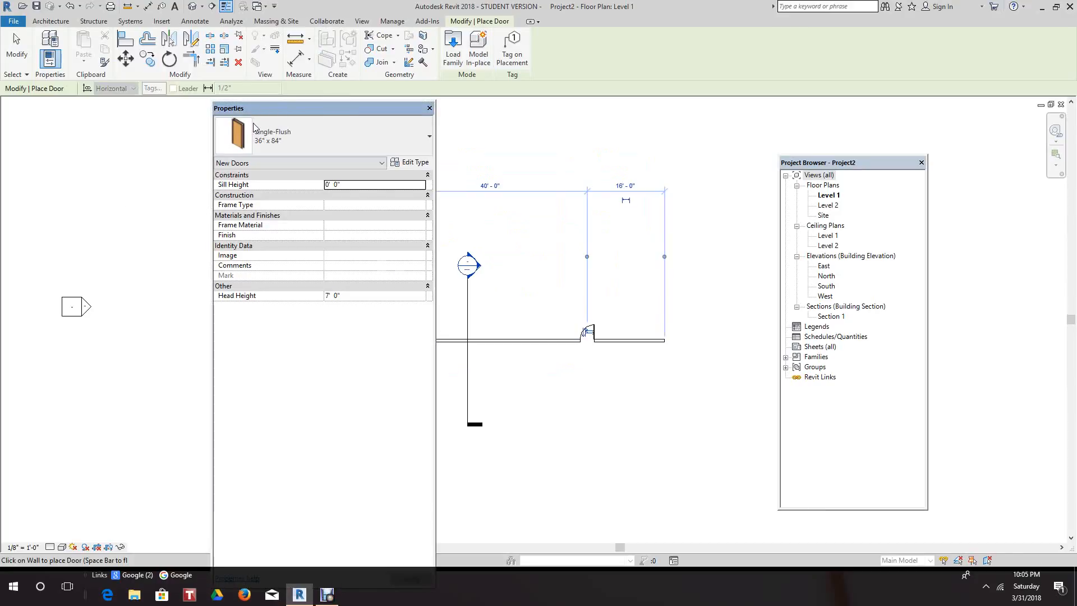
Move the Properties palette clear of the wall and shorten it to uncover the view controls
left_click_drag(260, 118, 250, 165)
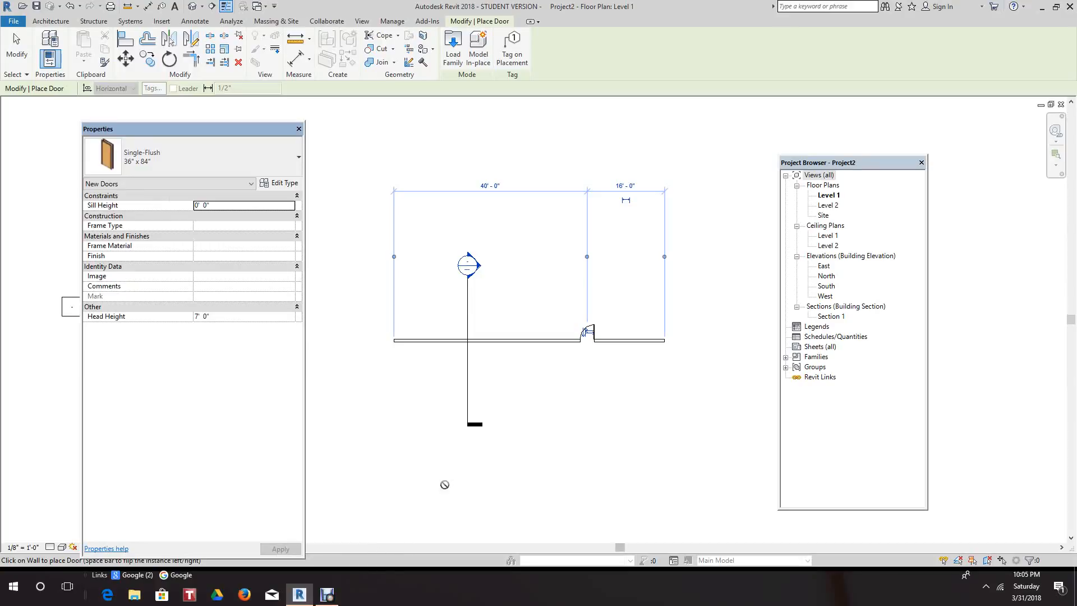
scroll(595, 444, "down", 1)
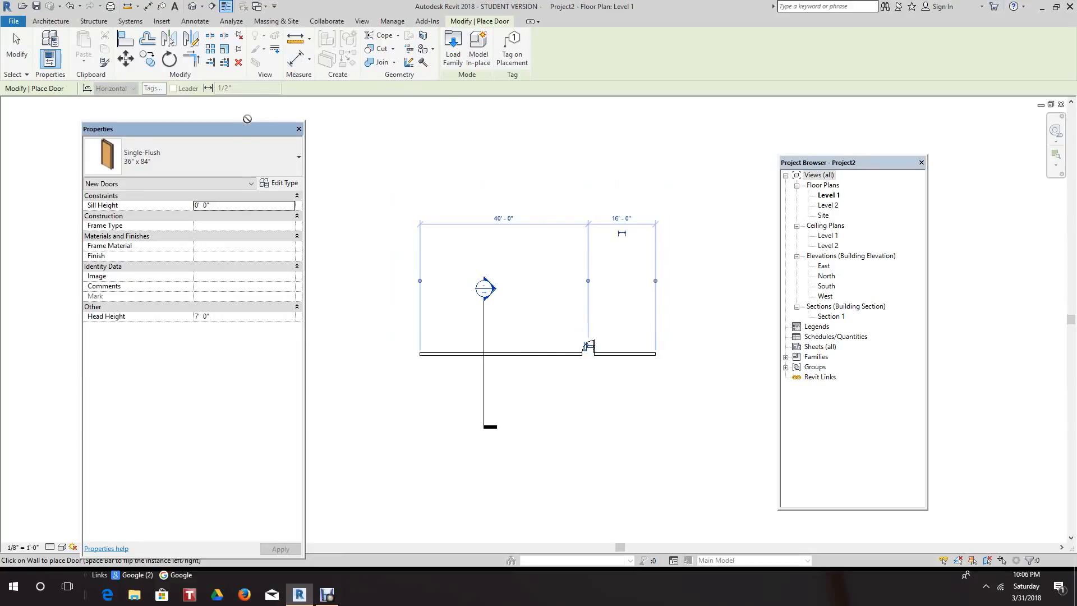
left_click_drag(245, 127, 251, 116)
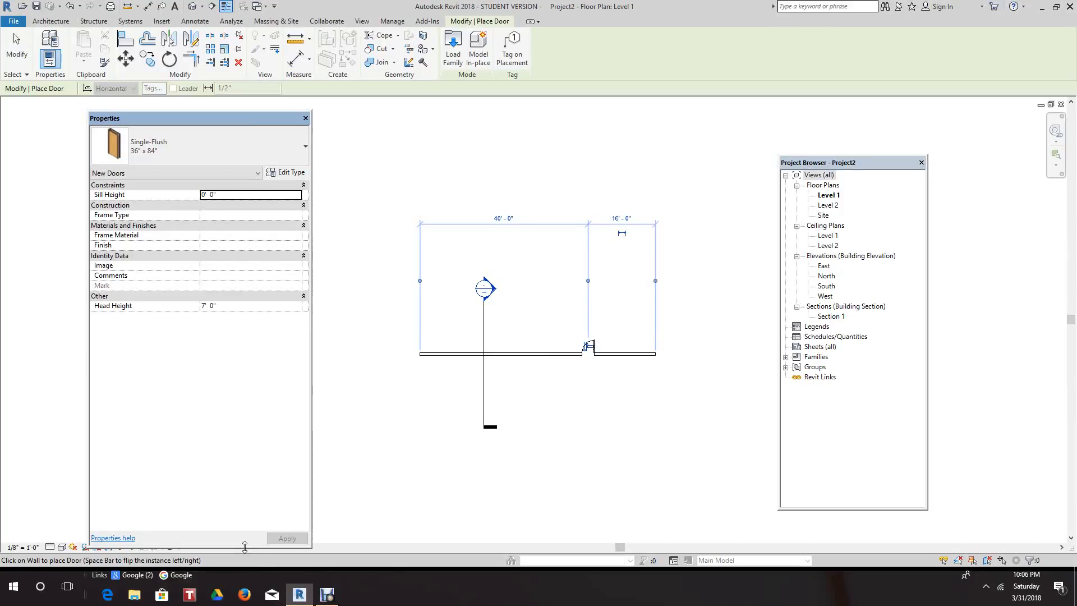
left_click_drag(244, 547, 231, 504)
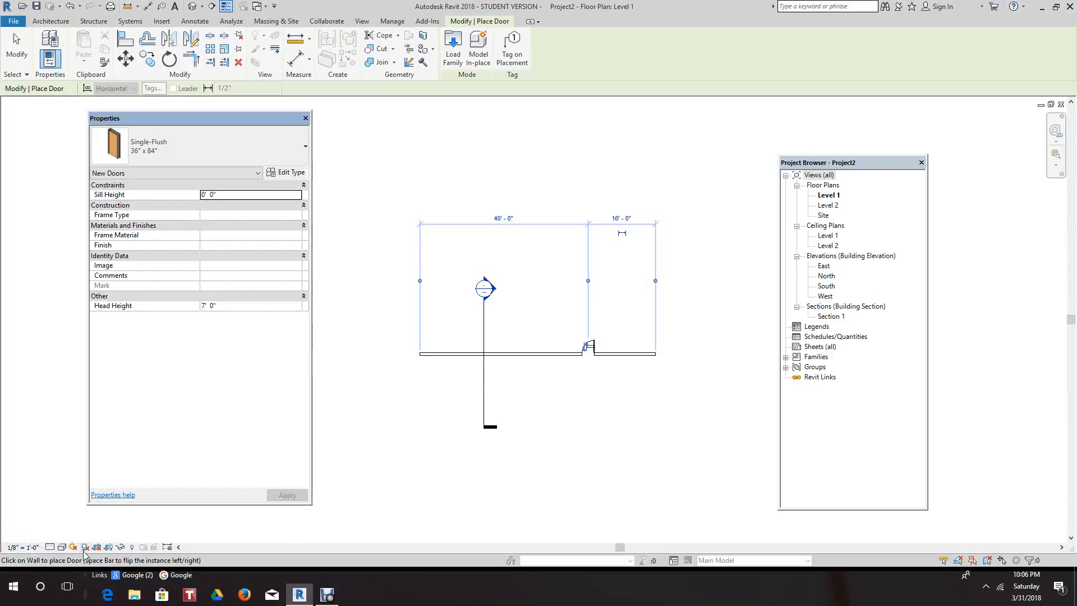
Try the Fine and Medium detail levels on the floor plan and return it to Coarse
left_click(50, 547)
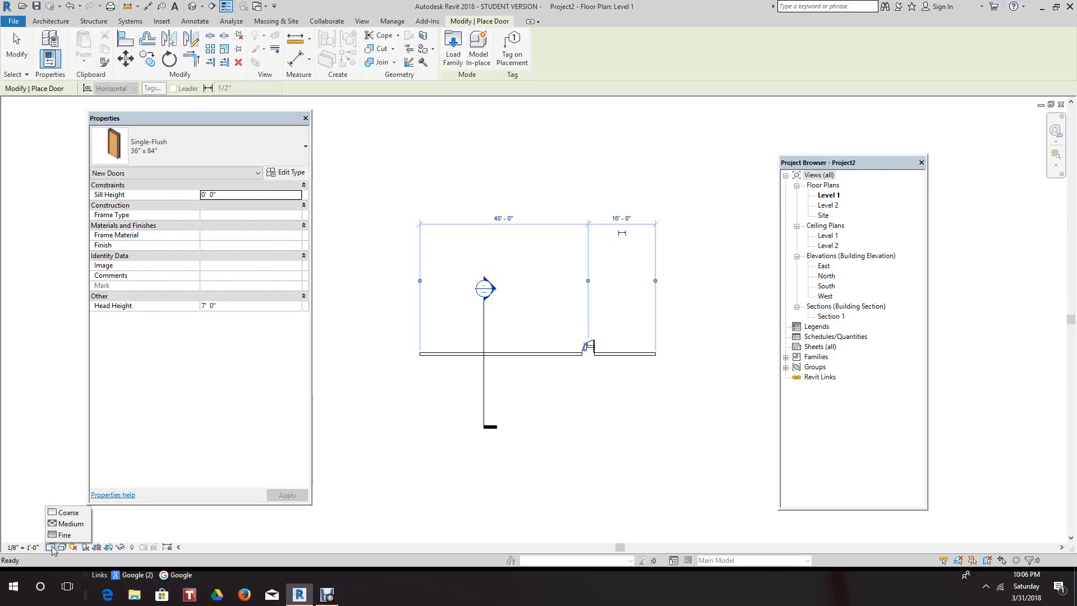
left_click(60, 535)
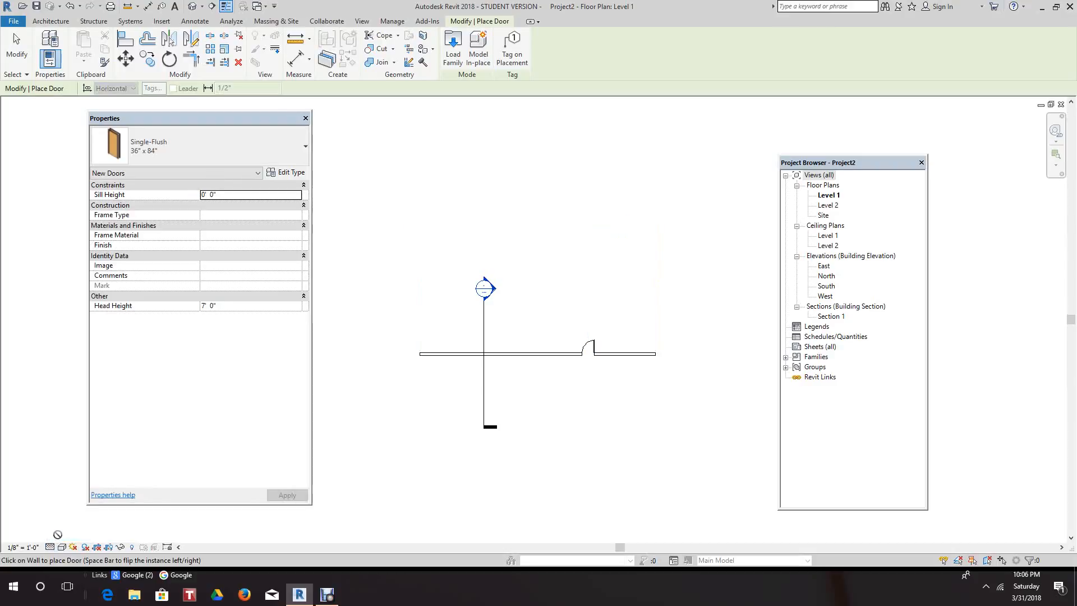
left_click(50, 547)
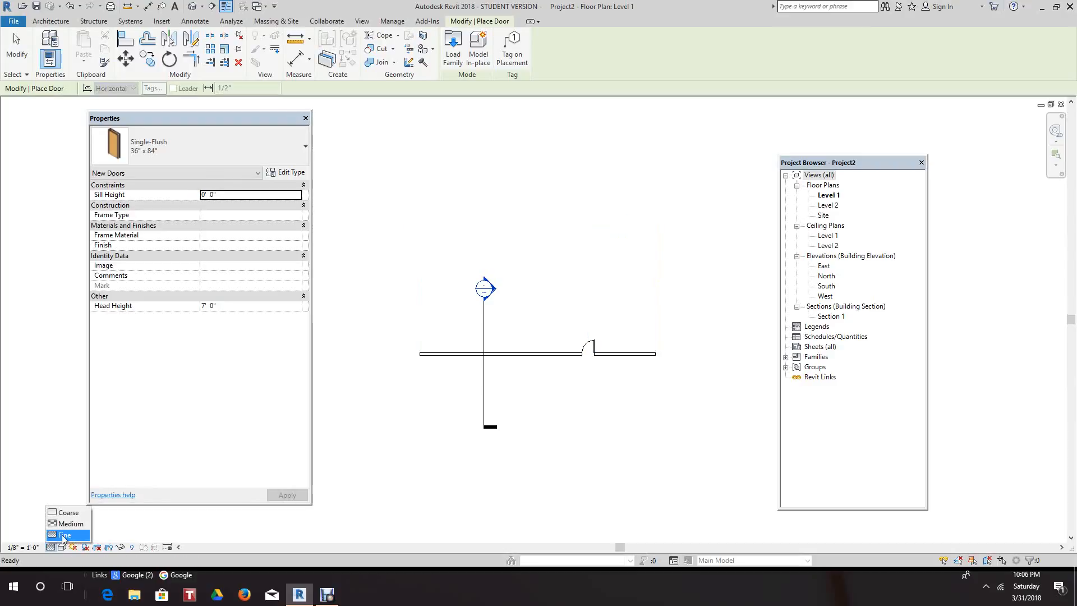
left_click(63, 524)
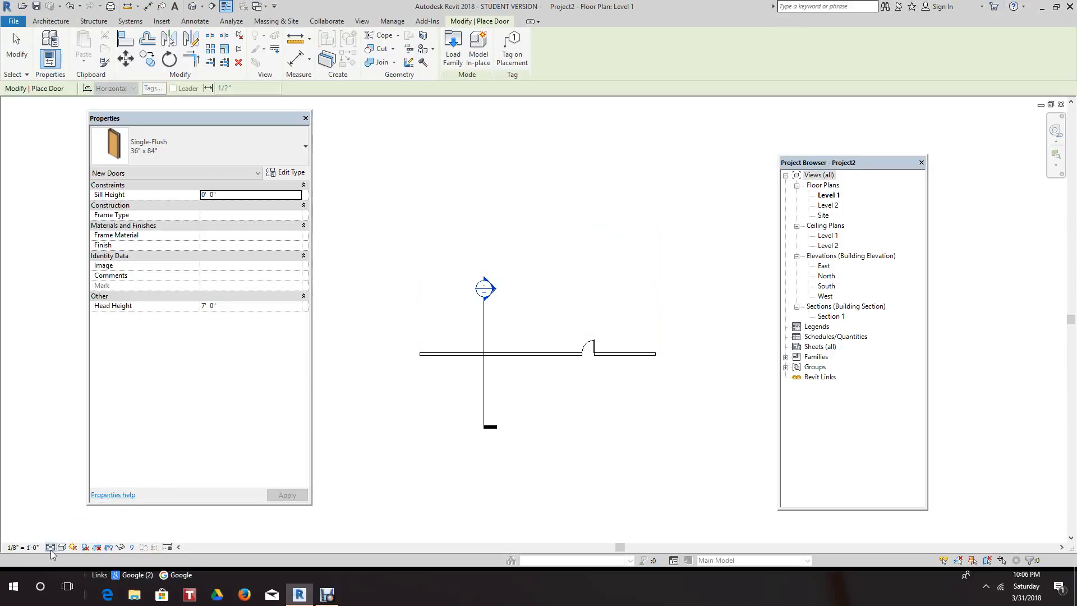
left_click(51, 548)
left_click(67, 512)
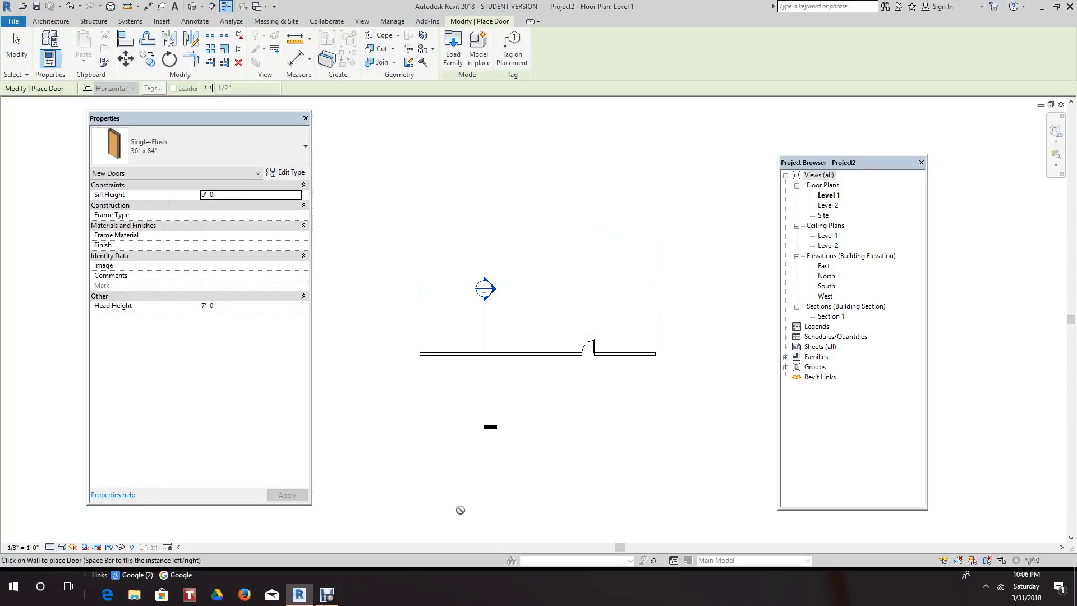
Place a second Single-Flush 36" x 84" door 12' left of the first, swinging to the wall's opposite side, and exit the Door command
scroll(552, 397, "up", 5)
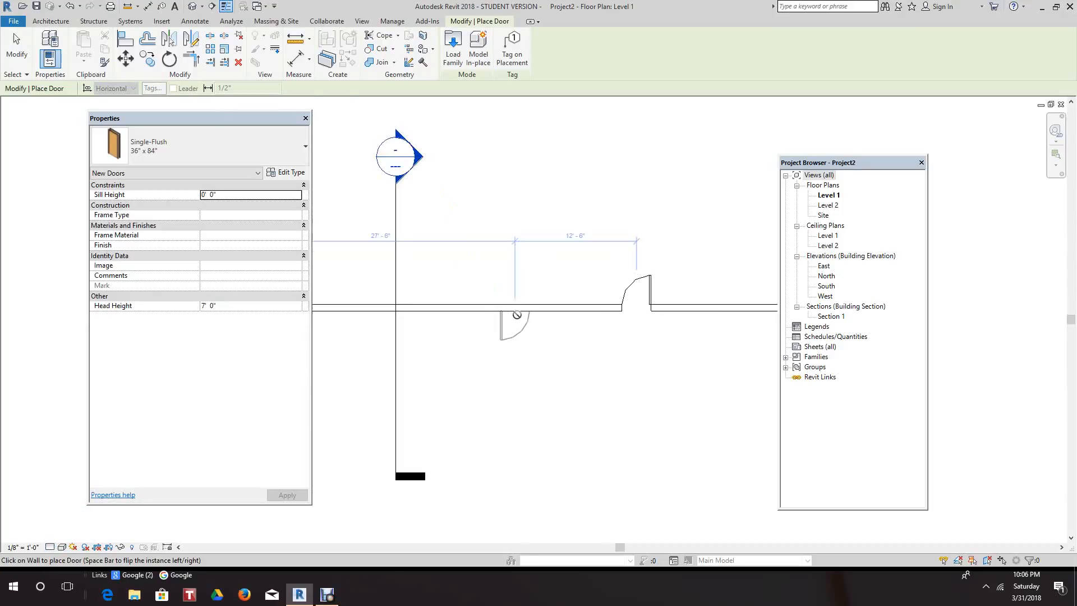
left_click(537, 336)
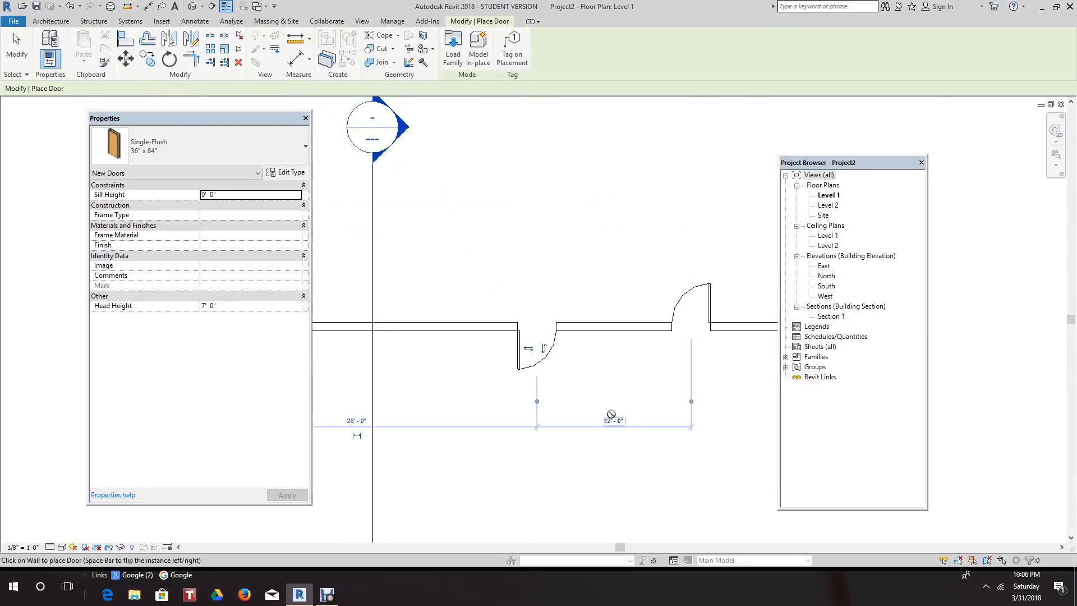
right_click(613, 416)
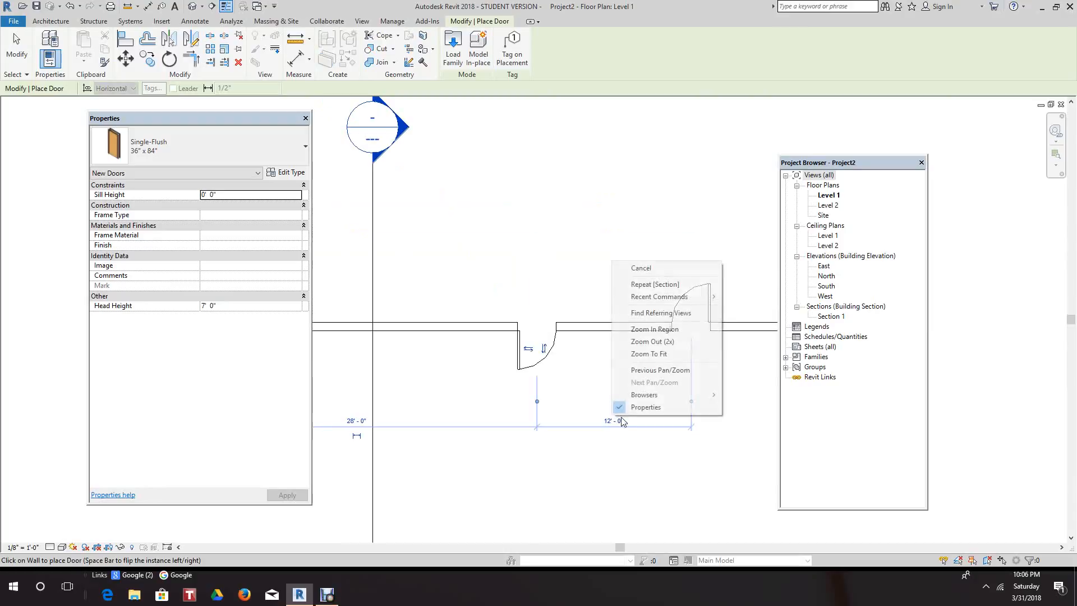
left_click(639, 268)
middle_click_drag(563, 383, 598, 352)
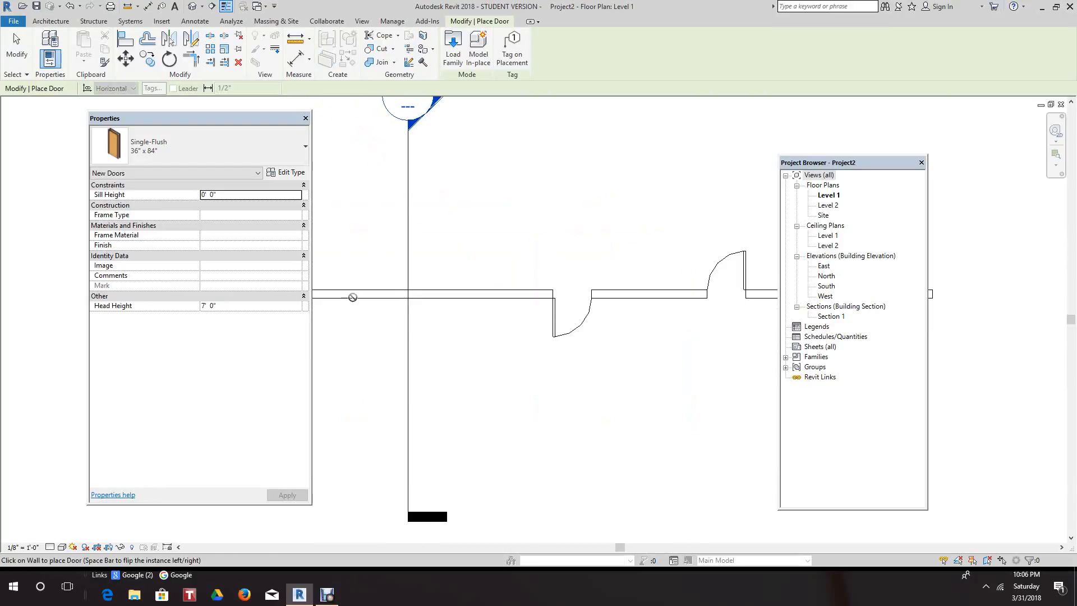
scroll(350, 291, "down", 1)
right_click(468, 351)
left_click(487, 359)
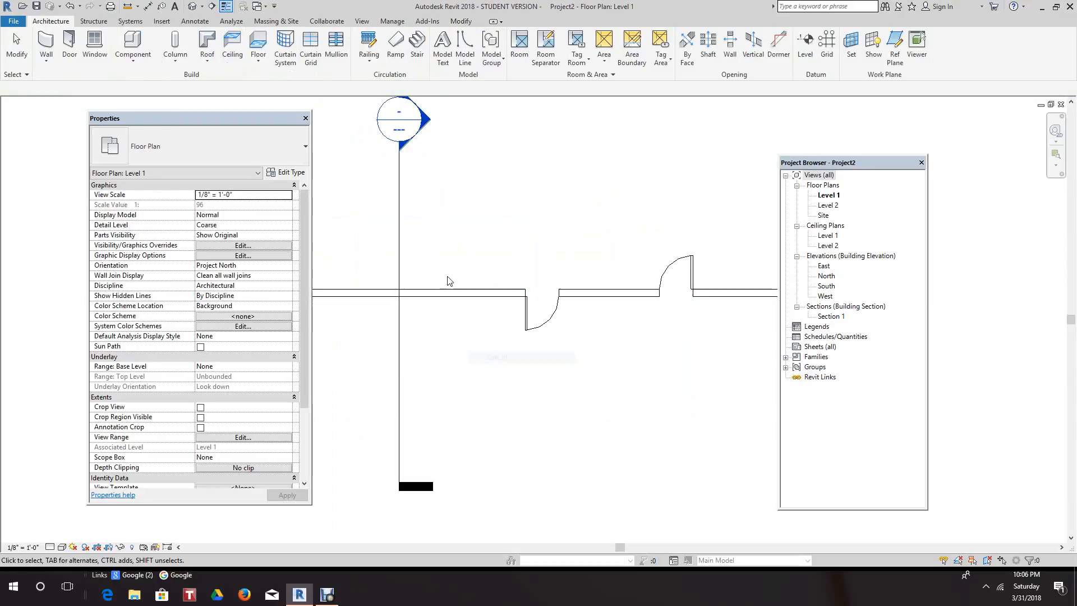
Change the wall's type from the generic one to Exterior - Brick on CMU and deselect it
left_click(454, 291)
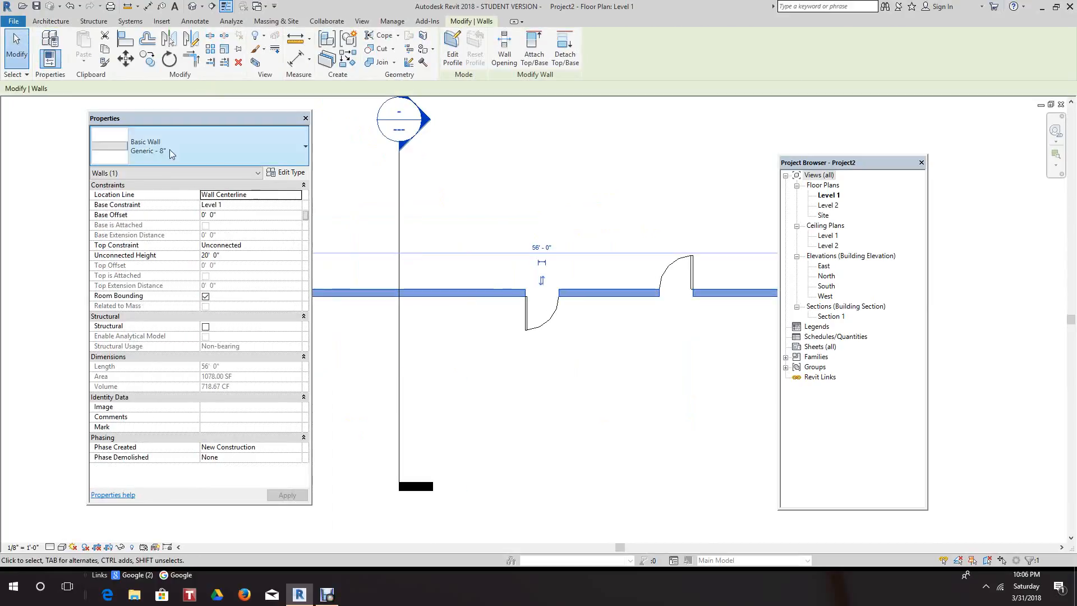
left_click(305, 147)
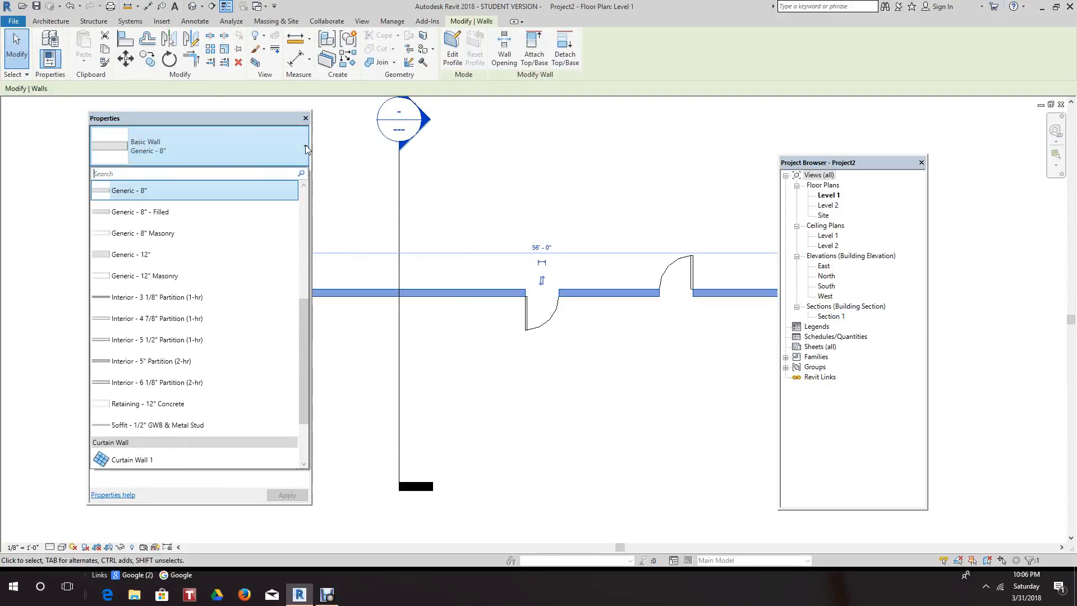
scroll(226, 310, "down", 4)
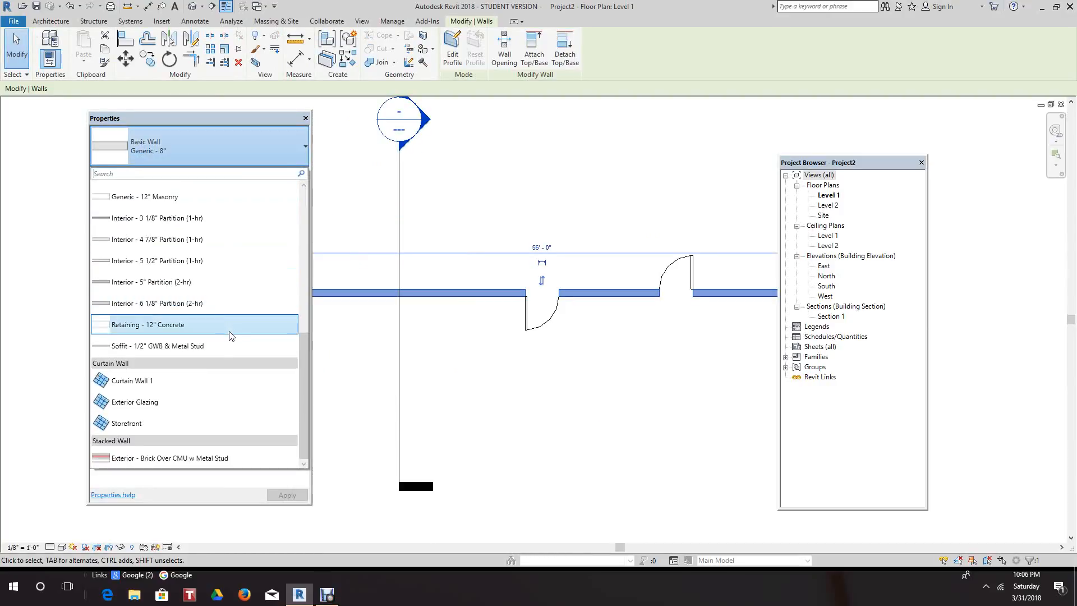
scroll(230, 336, "up", 5)
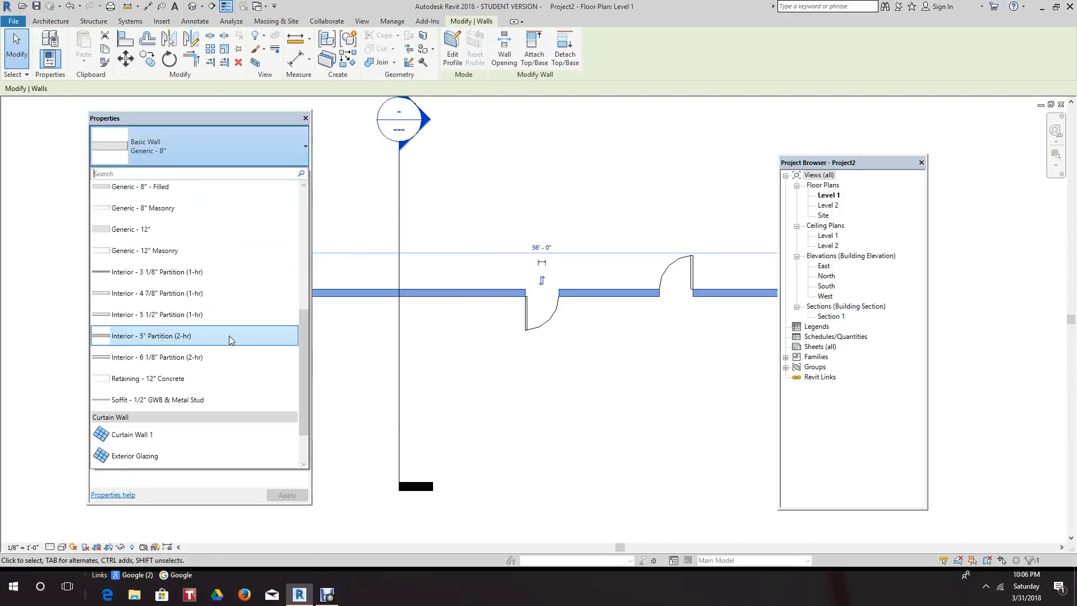
scroll(191, 305, "up", 1)
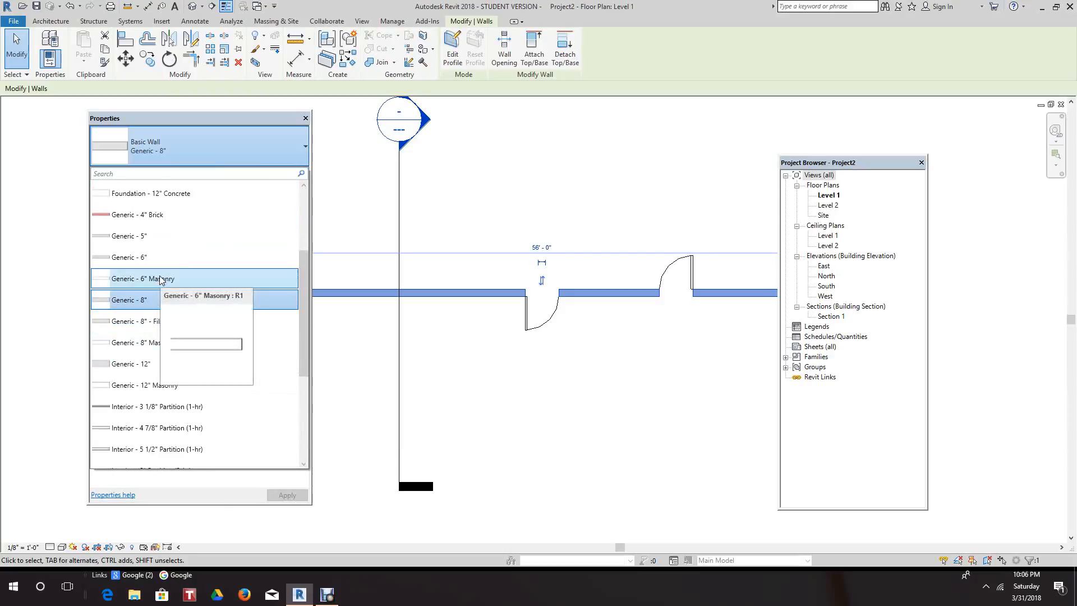
scroll(182, 306, "up", 5)
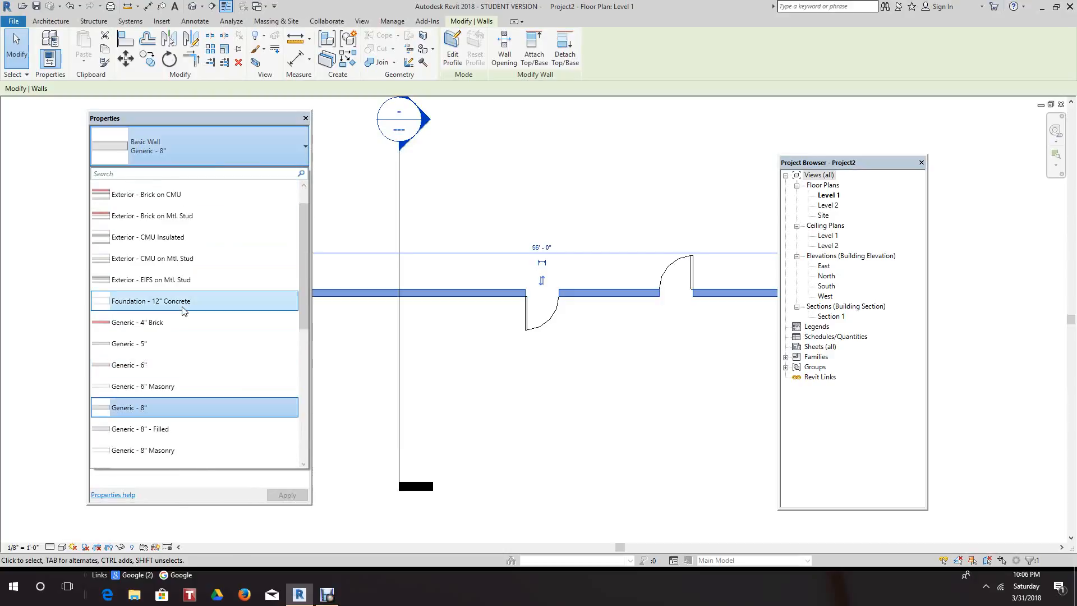
left_click(144, 196)
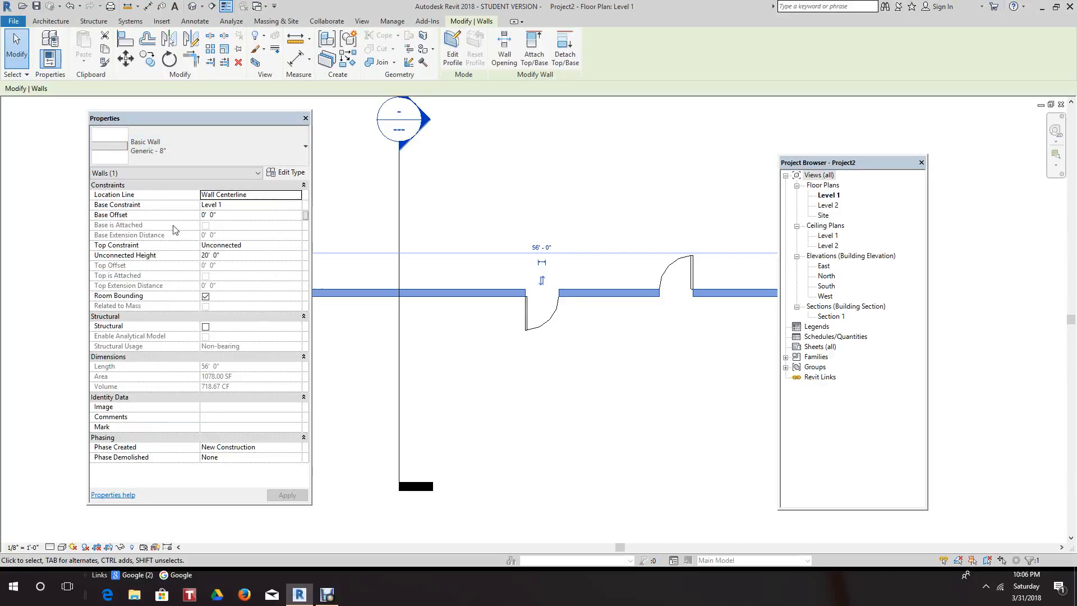
left_click(540, 442)
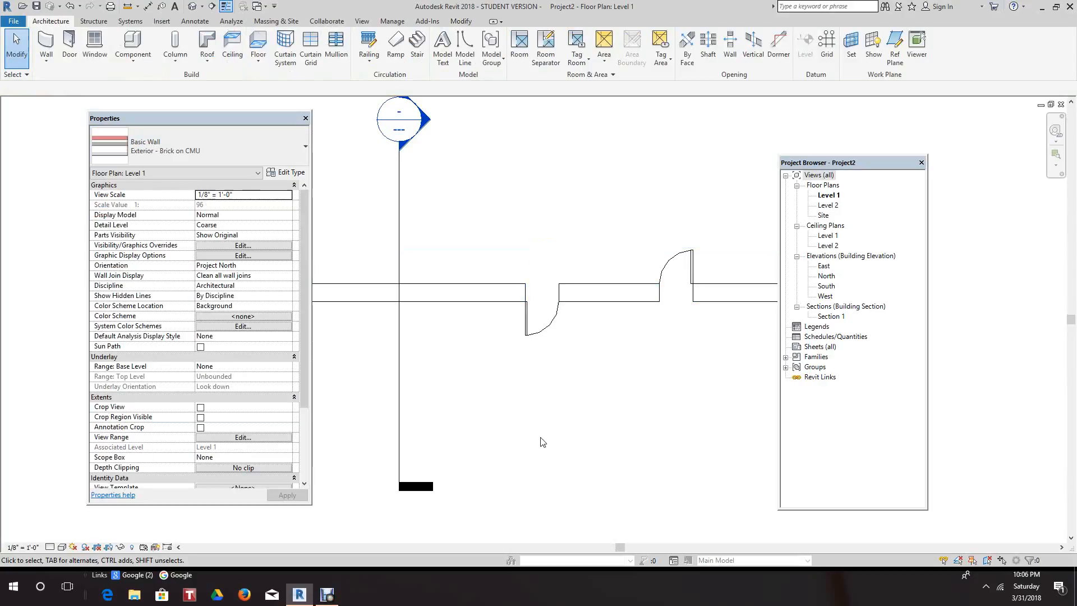
Set the Level 1 floor plan's detail level to Fine and inspect the wall's layers
scroll(514, 418, "down", 2)
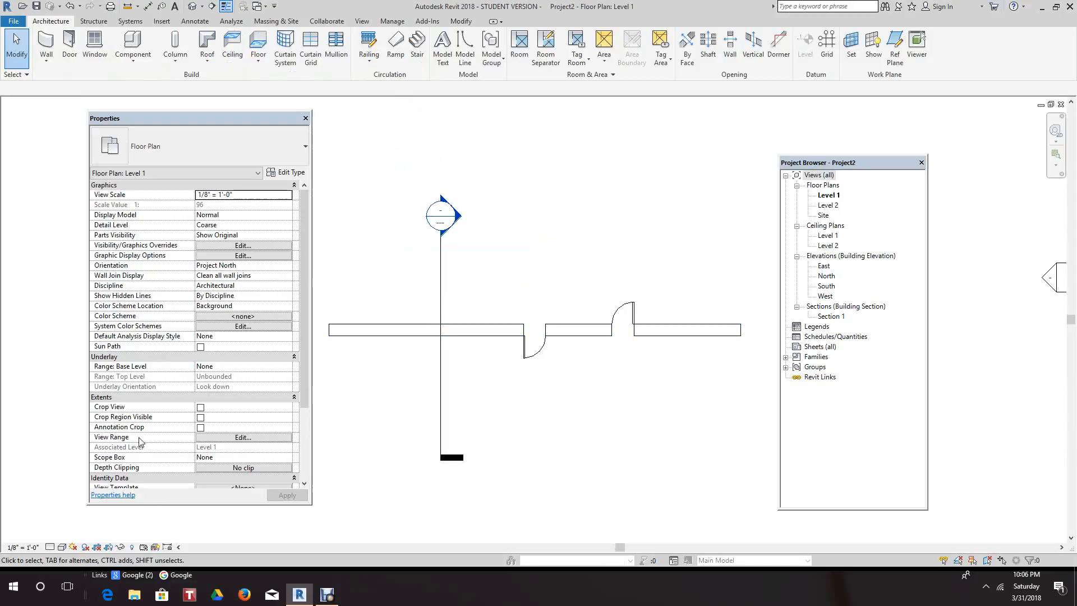
left_click(50, 547)
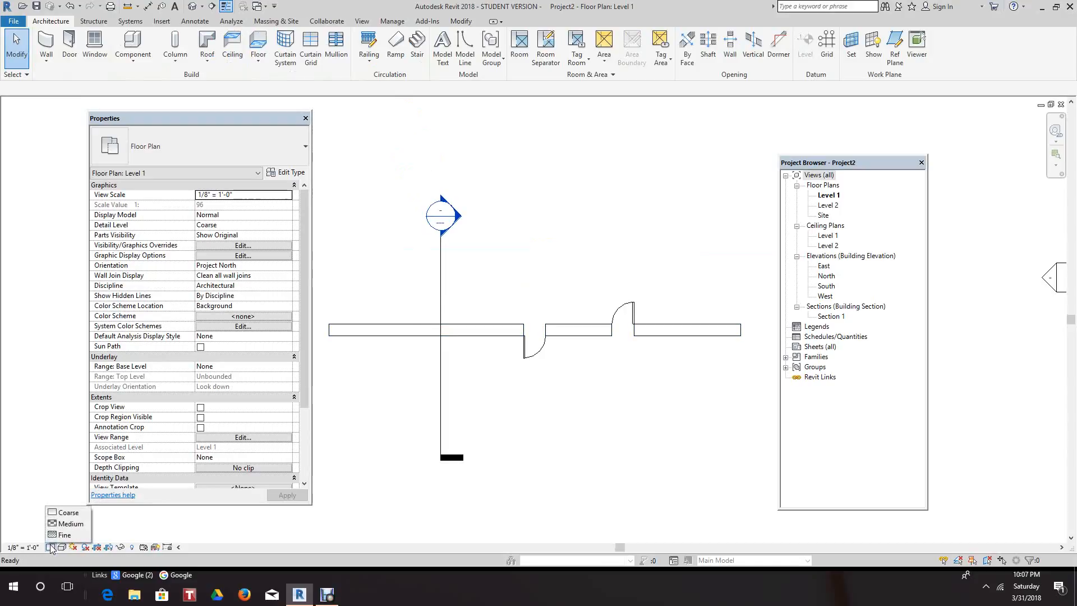
left_click(64, 534)
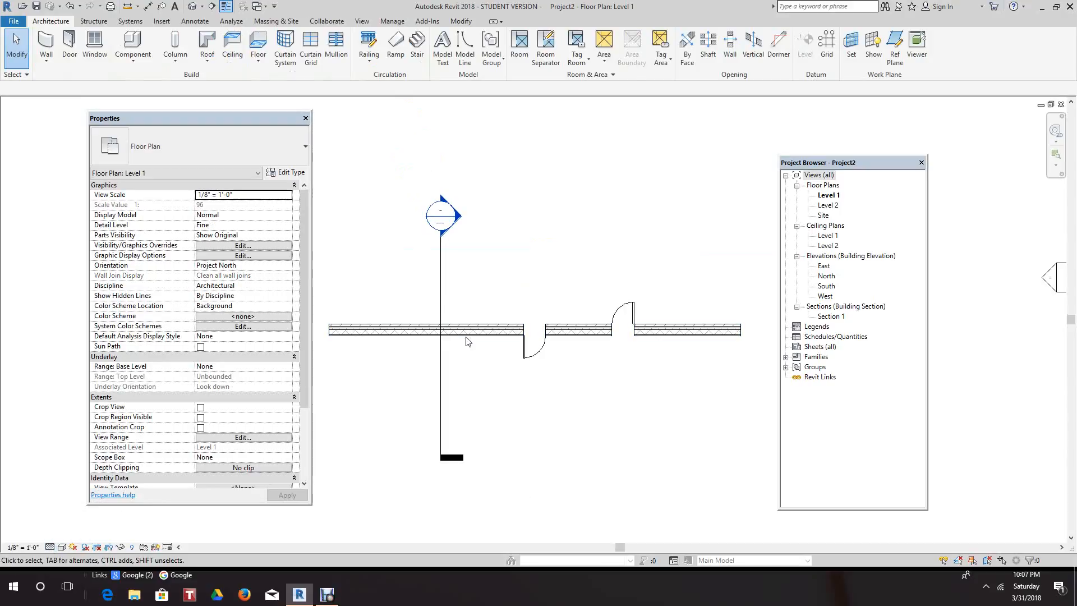
scroll(468, 340, "up", 2)
middle_click_drag(527, 355, 604, 422)
scroll(599, 415, "down", 3)
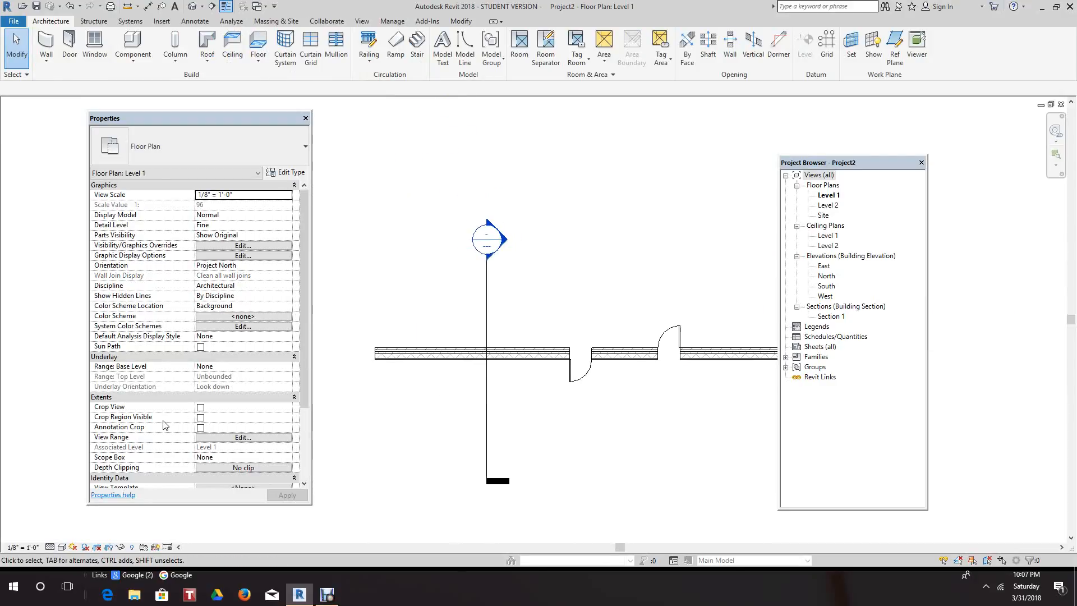
Try the Wireframe, Shaded and Consistent Colors visual styles on the Level 1 floor plan
left_click(62, 547)
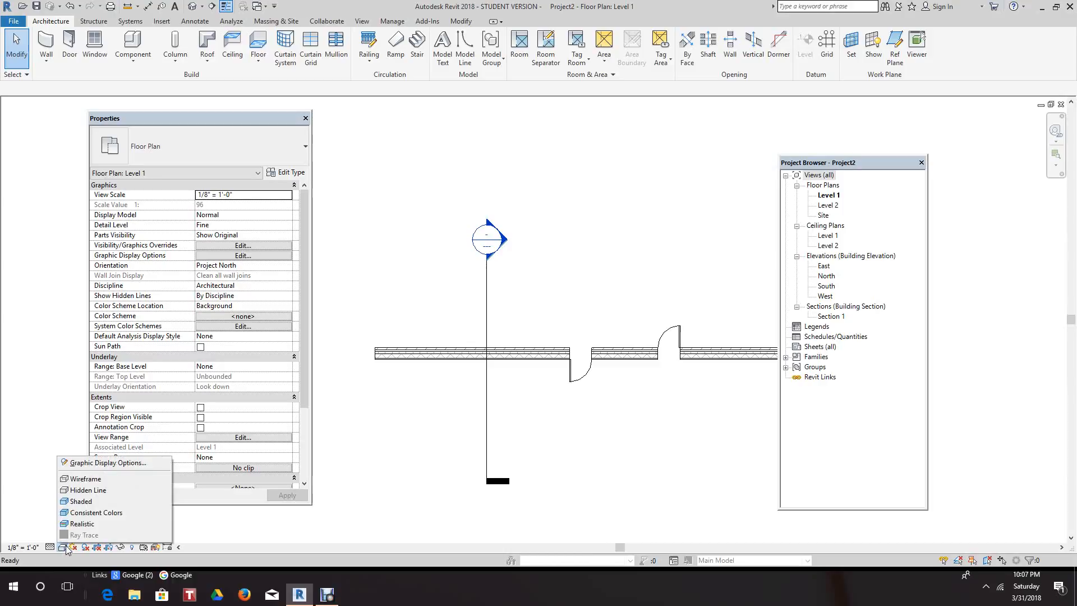
left_click(79, 480)
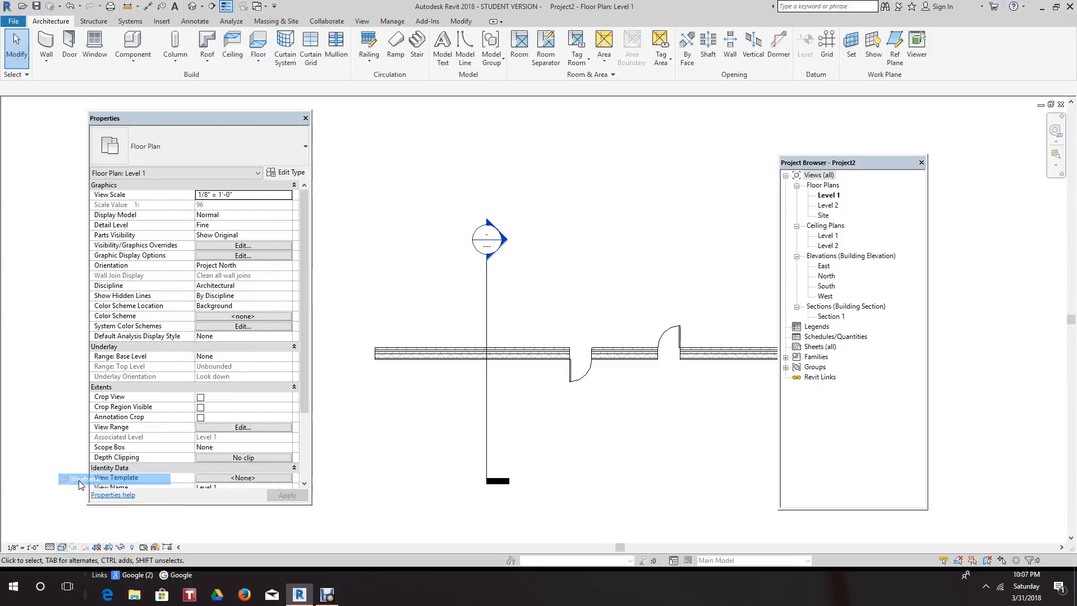
left_click(63, 547)
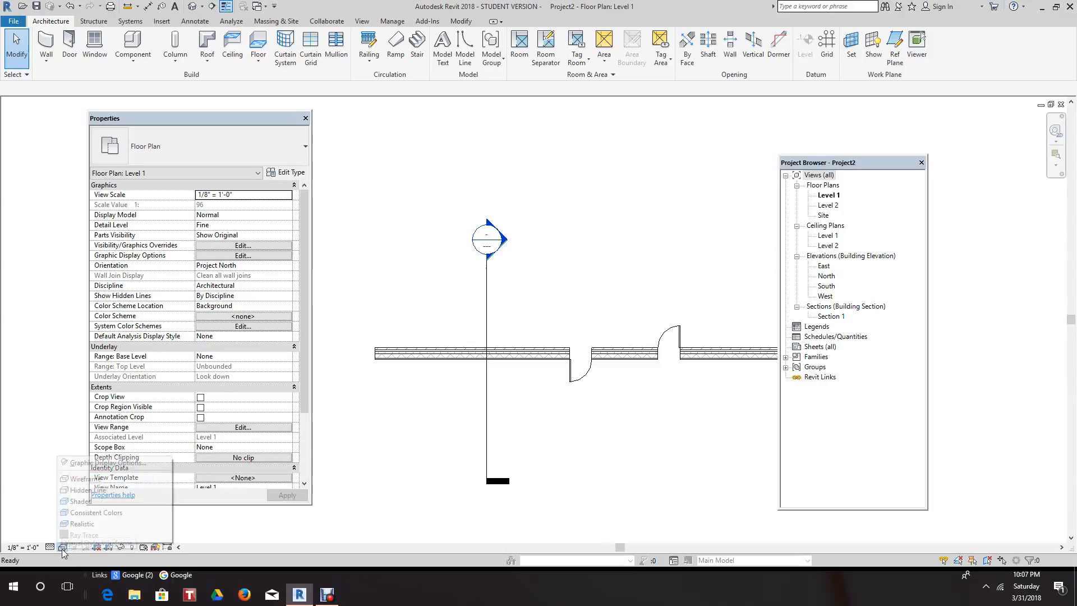
left_click(78, 502)
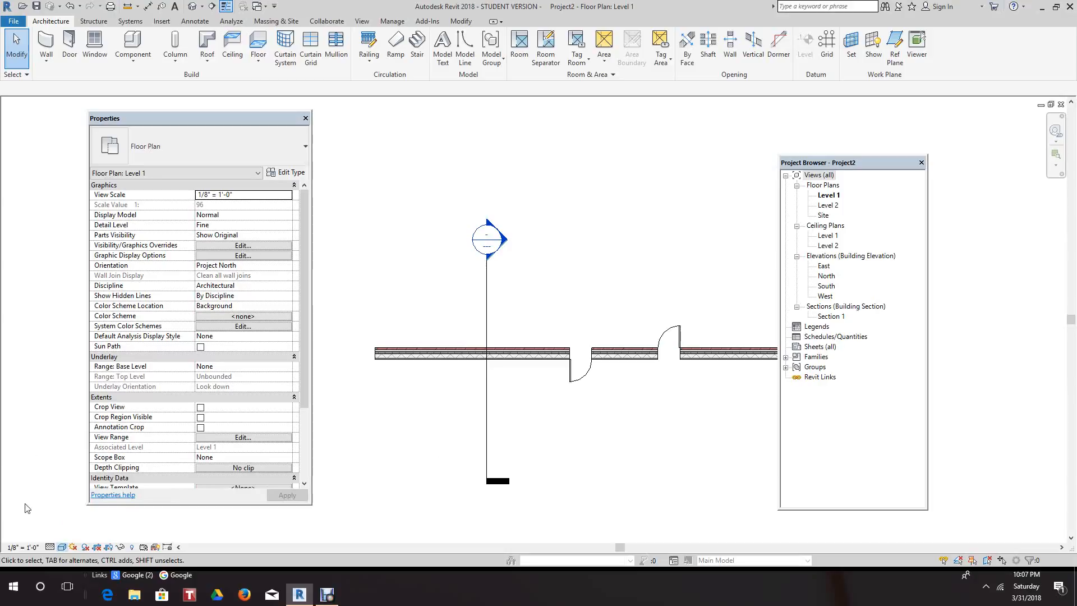
left_click(62, 547)
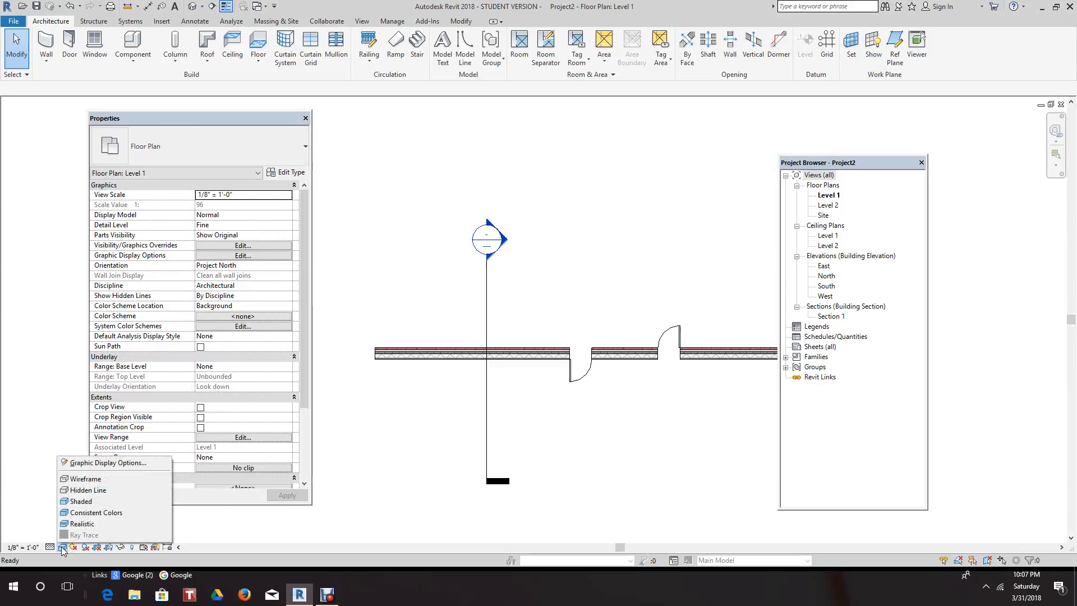
left_click(84, 513)
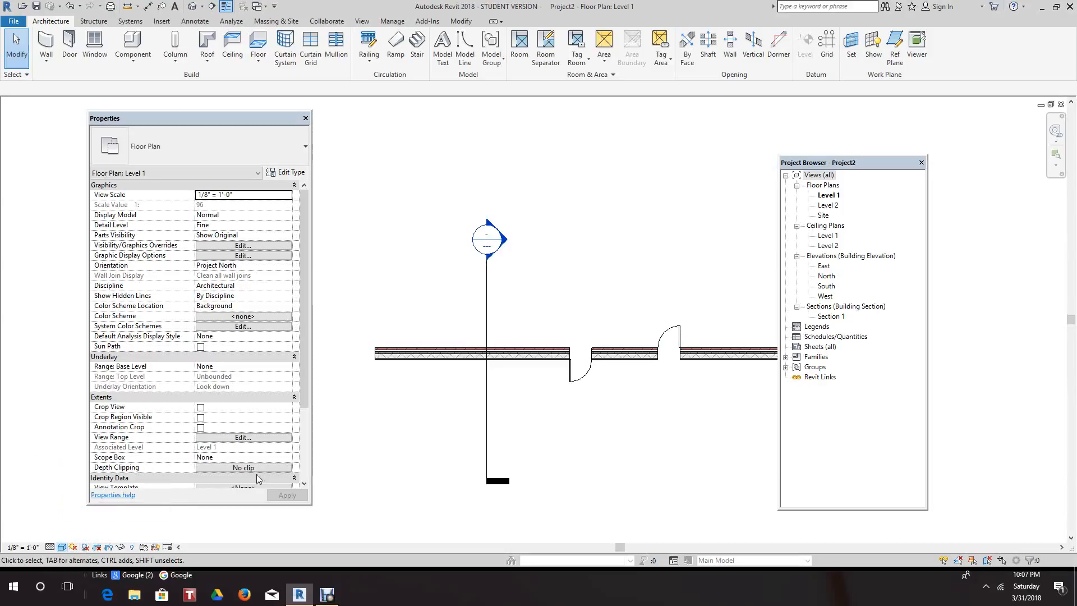
Try the Realistic visual style on the floor plan to inspect the wall's materials, and return it to Hidden Line
left_click(63, 548)
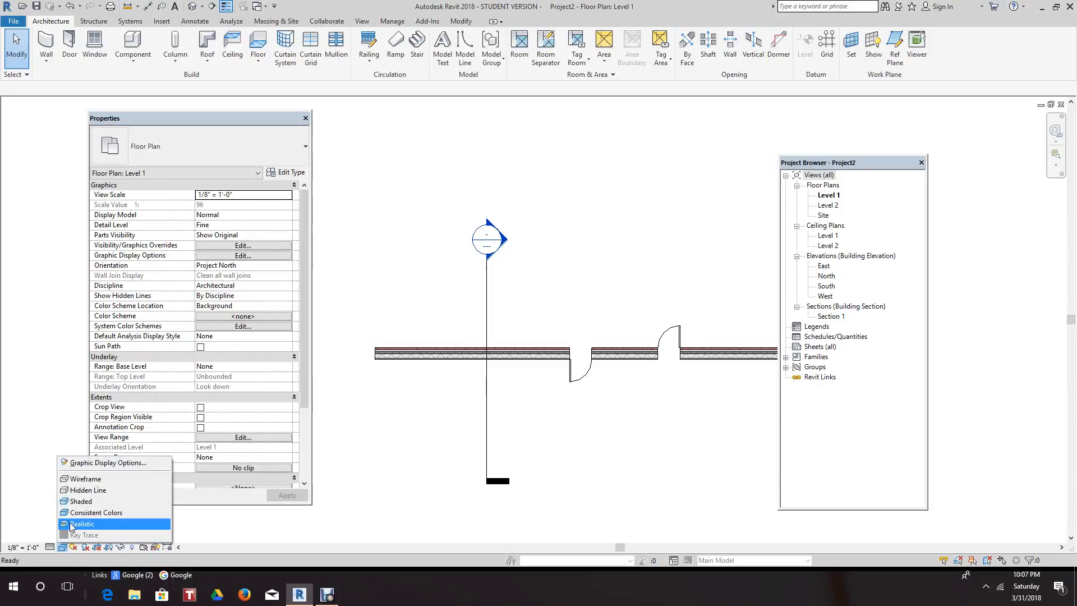
left_click(72, 524)
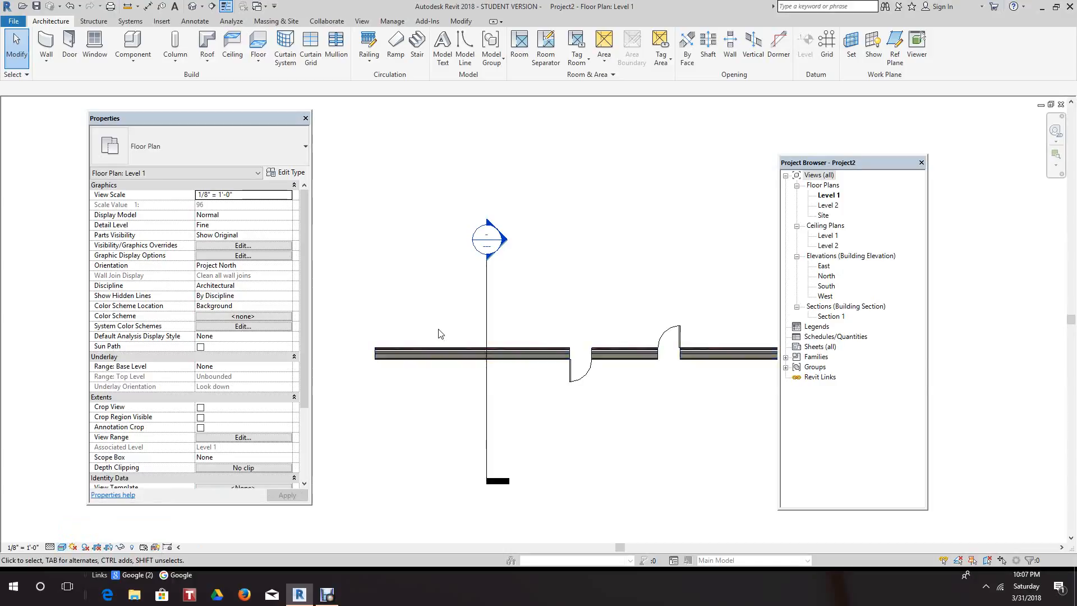
scroll(432, 369, "up", 4)
scroll(431, 398, "up", 2)
middle_click_drag(440, 381, 492, 311)
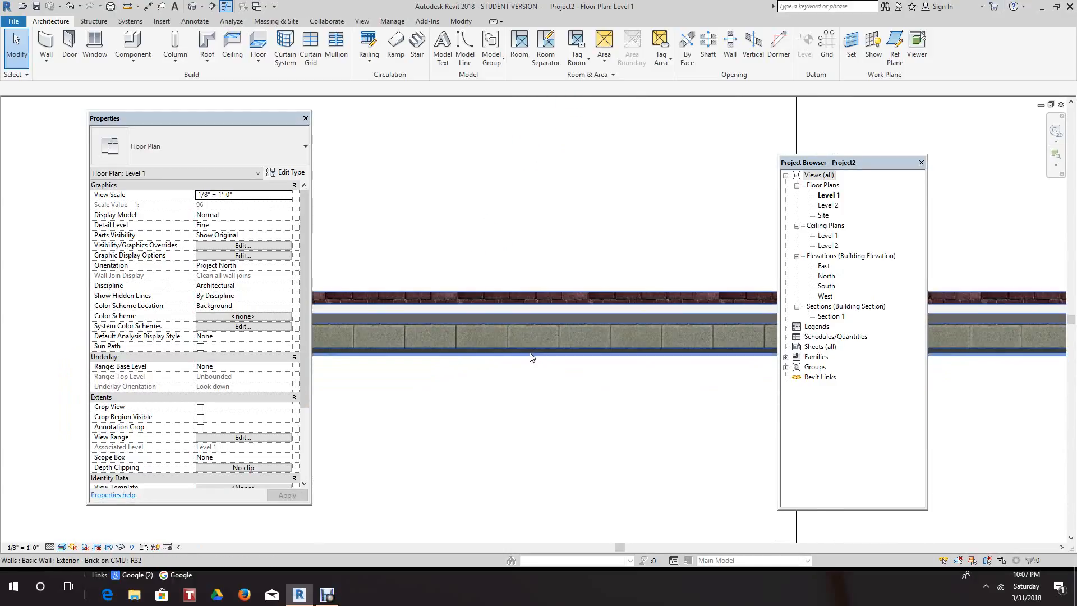
scroll(495, 382, "up", 1)
middle_click_drag(496, 382, 560, 445)
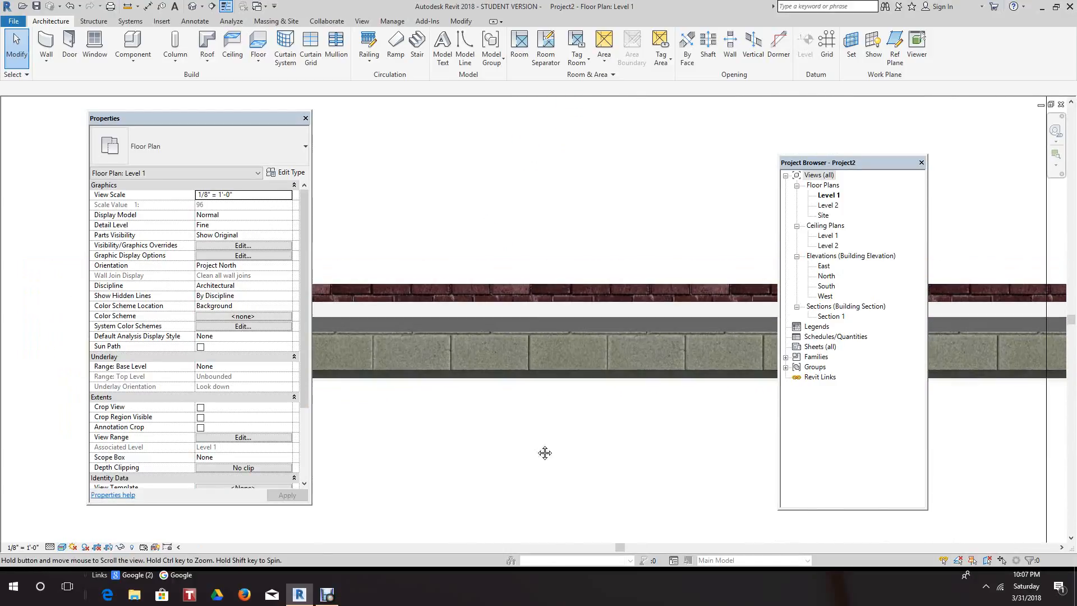
scroll(538, 445, "down", 2)
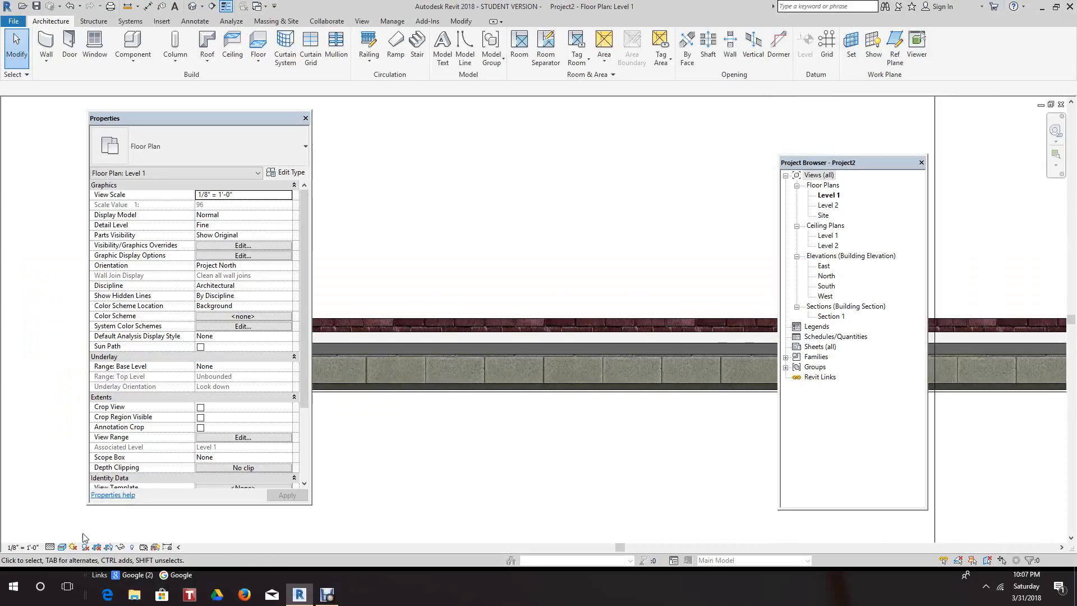
left_click(62, 547)
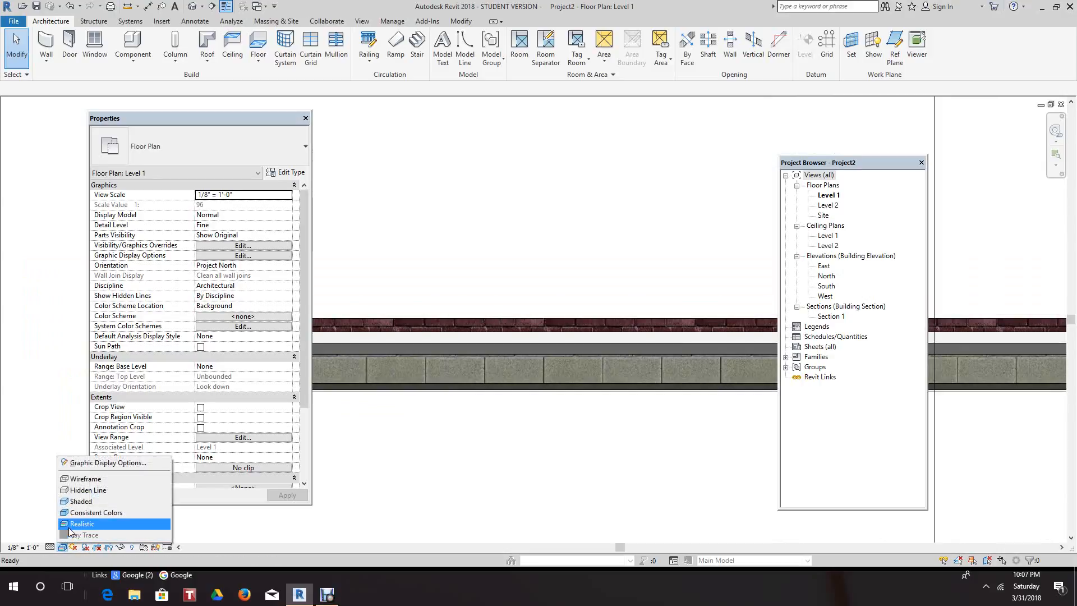
left_click(84, 490)
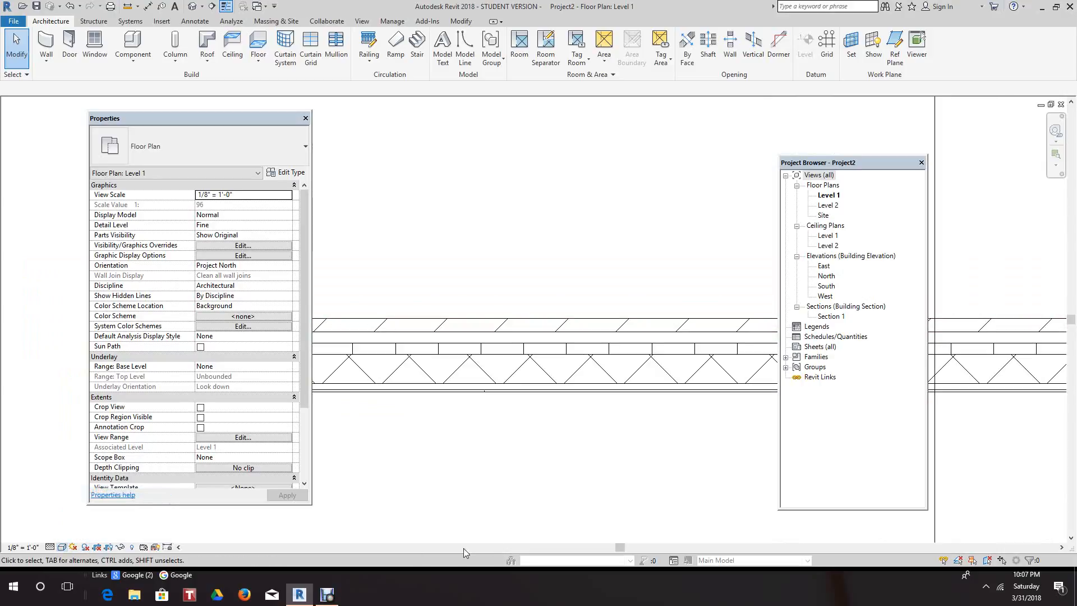
Temporarily isolate the brick wall as an element in the floor plan and reset the temporary hide/isolate
mouse_move(464, 547)
middle_mouse_down()
mouse_move(529, 593)
mouse_move(516, 445)
mouse_move(526, 448)
mouse_move(493, 437)
middle_mouse_up()
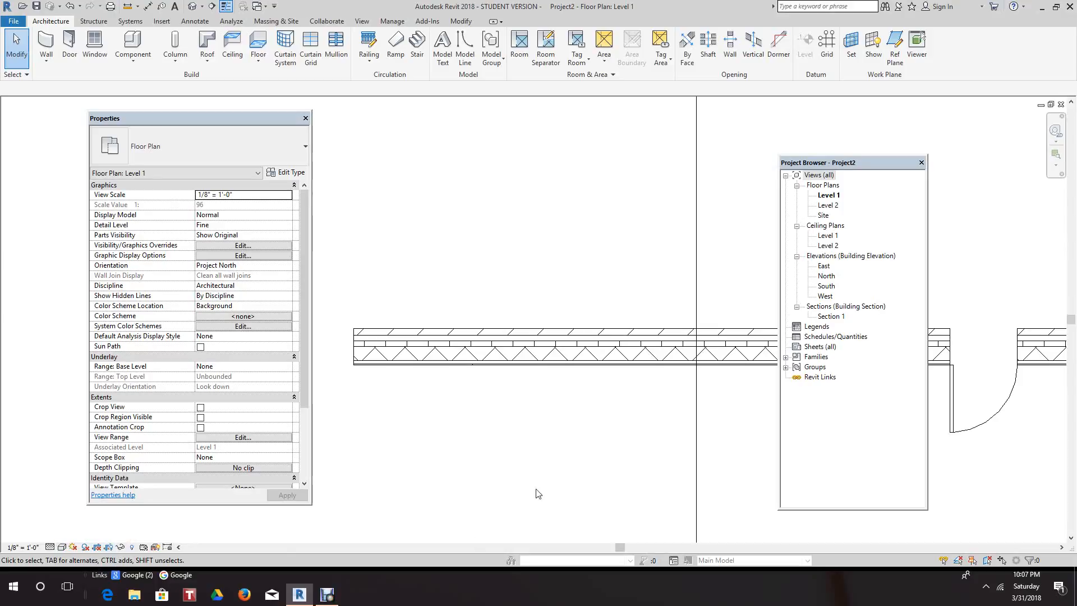
scroll(494, 410, "down", 1)
middle_click_drag(498, 416, 404, 391)
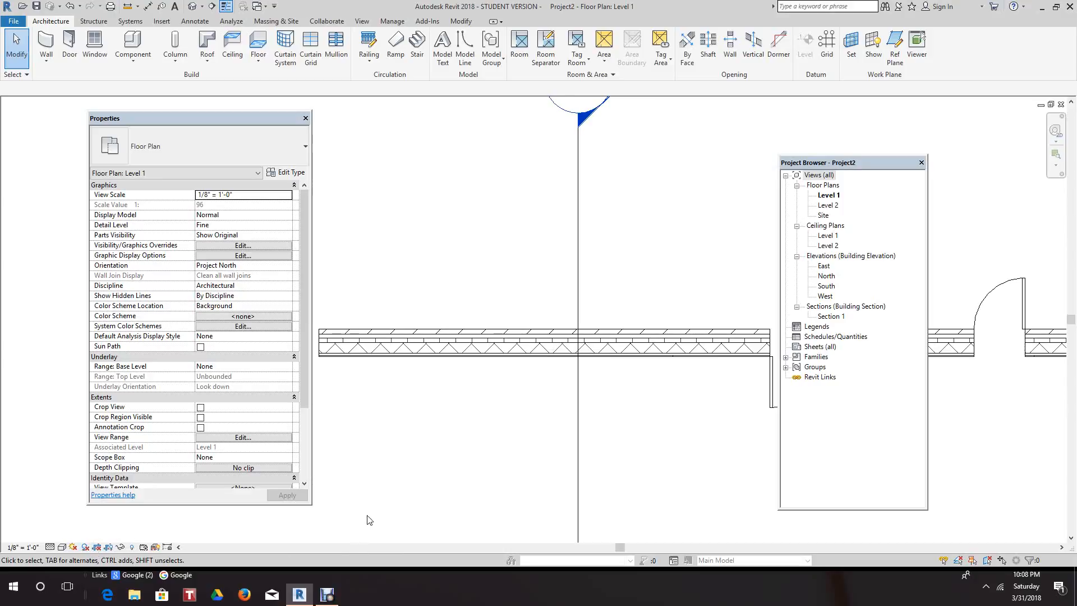
scroll(367, 515, "down", 2)
middle_click_drag(366, 501, 358, 413)
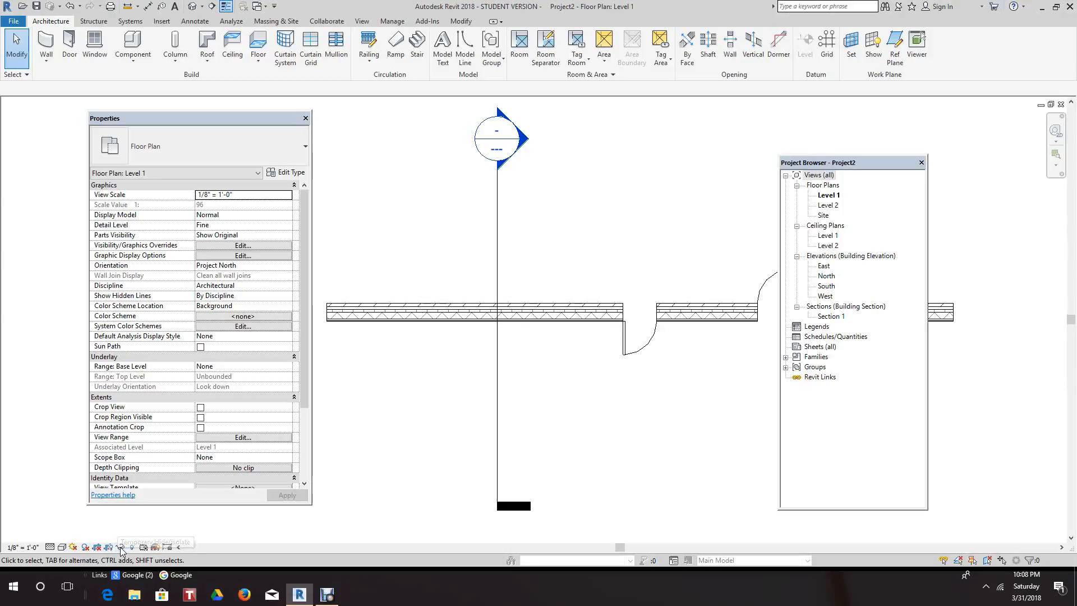
left_click(121, 548)
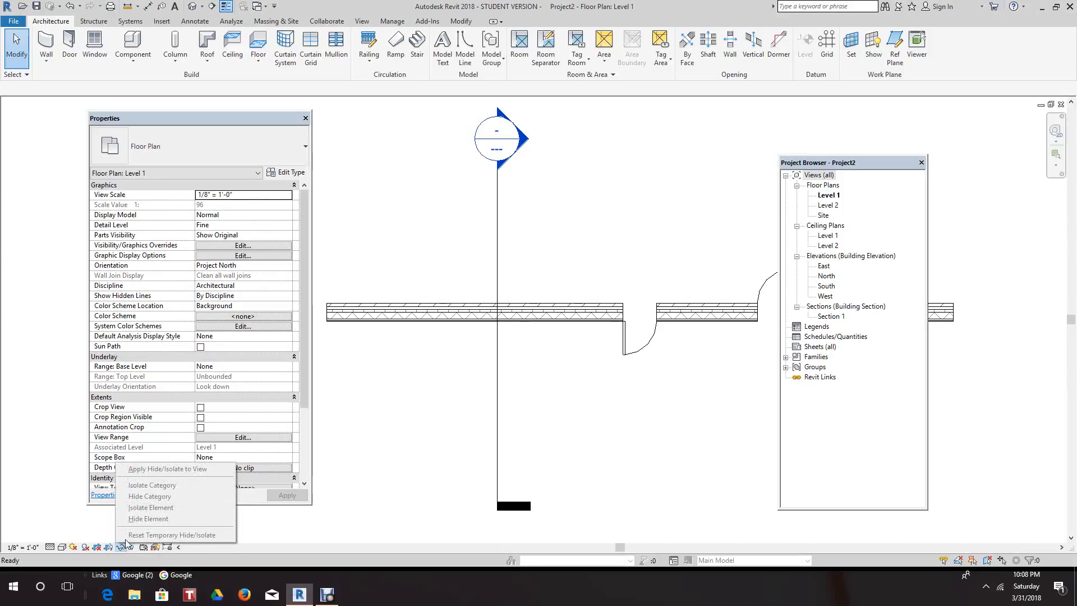
left_click(421, 472)
left_click(377, 322)
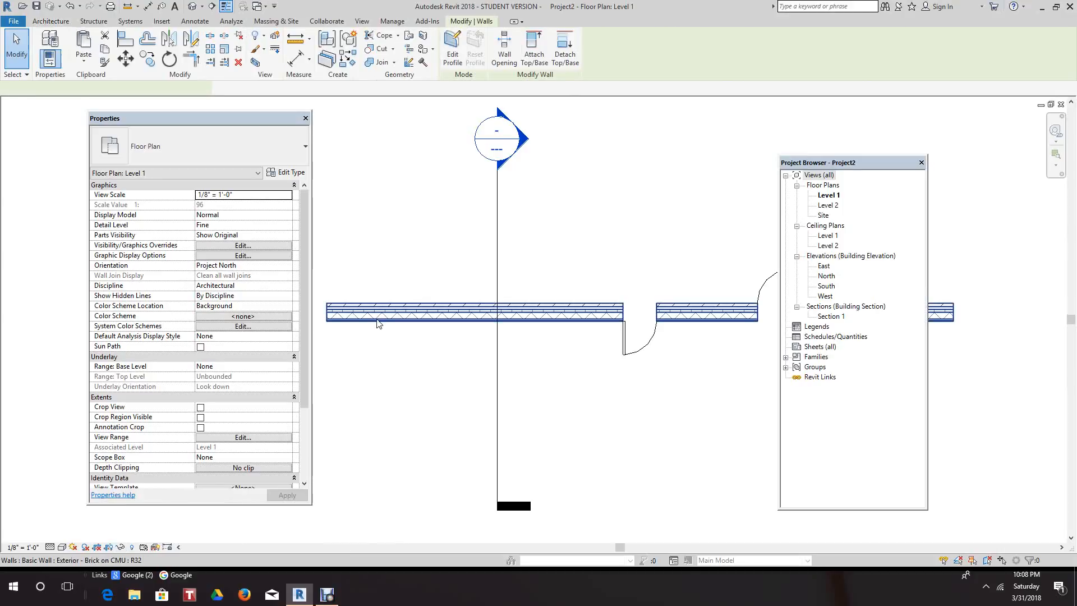
left_click(122, 547)
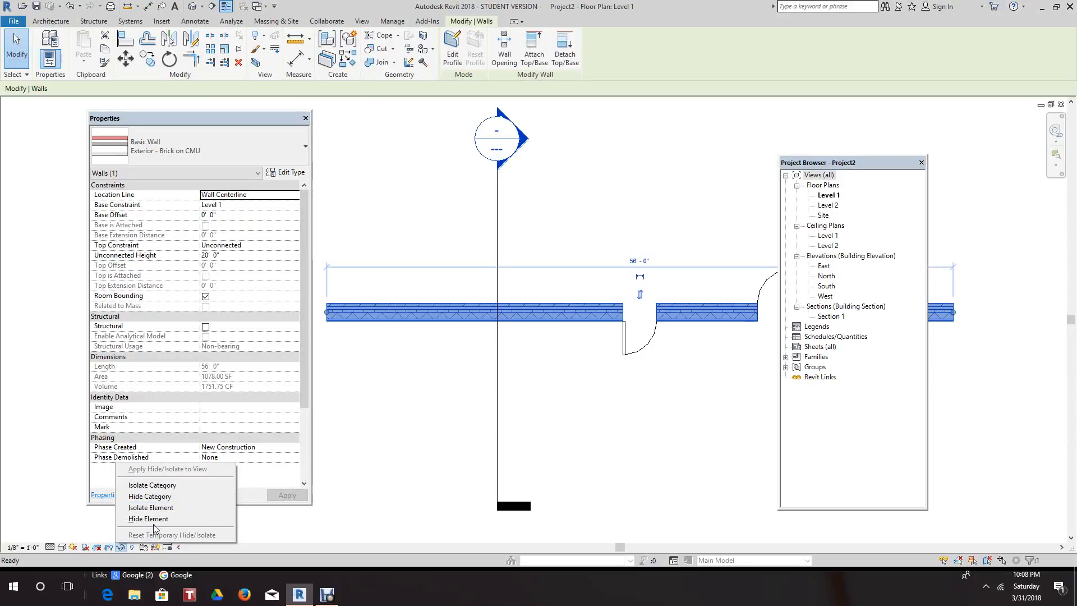
left_click(149, 507)
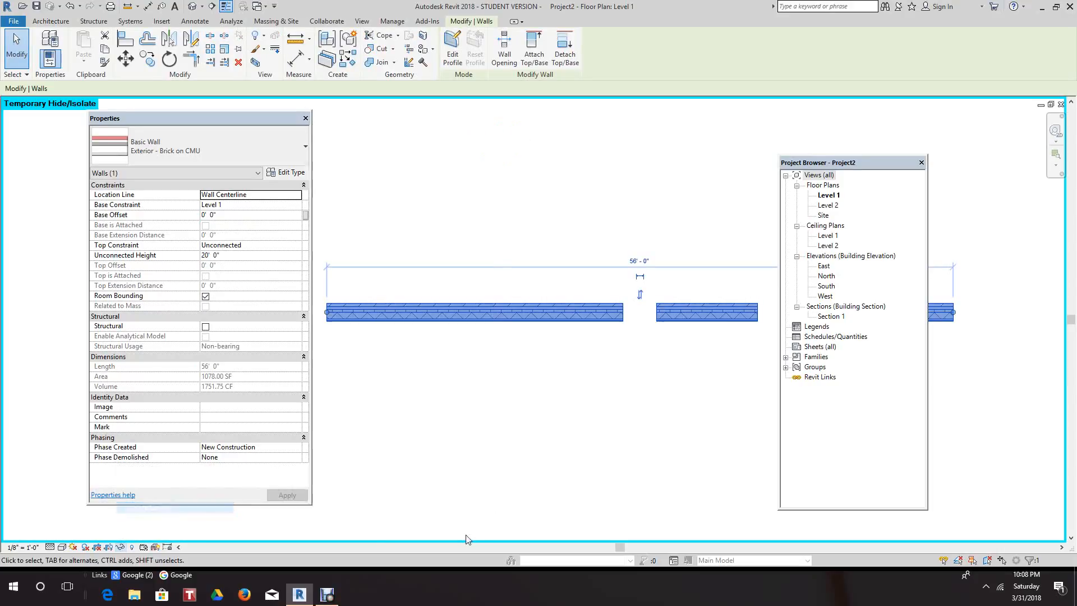
left_click(561, 395)
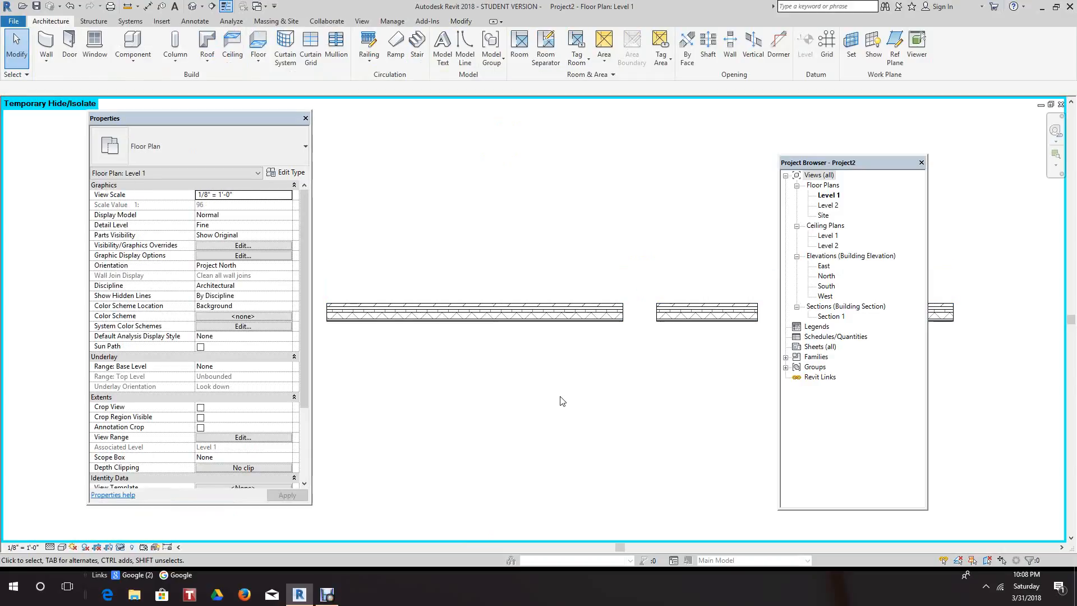
left_click(125, 547)
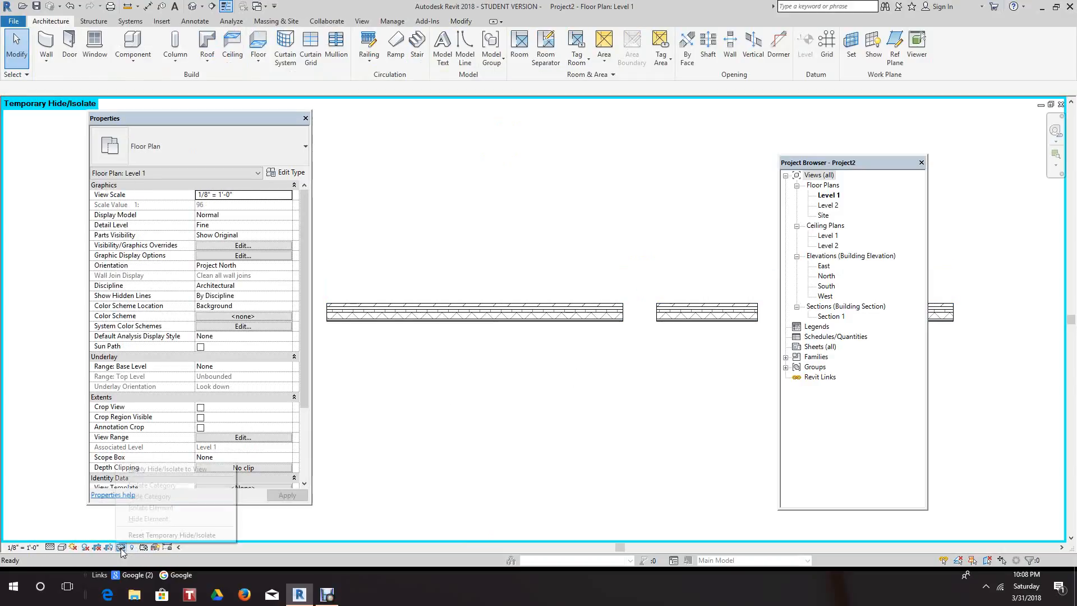
left_click(137, 535)
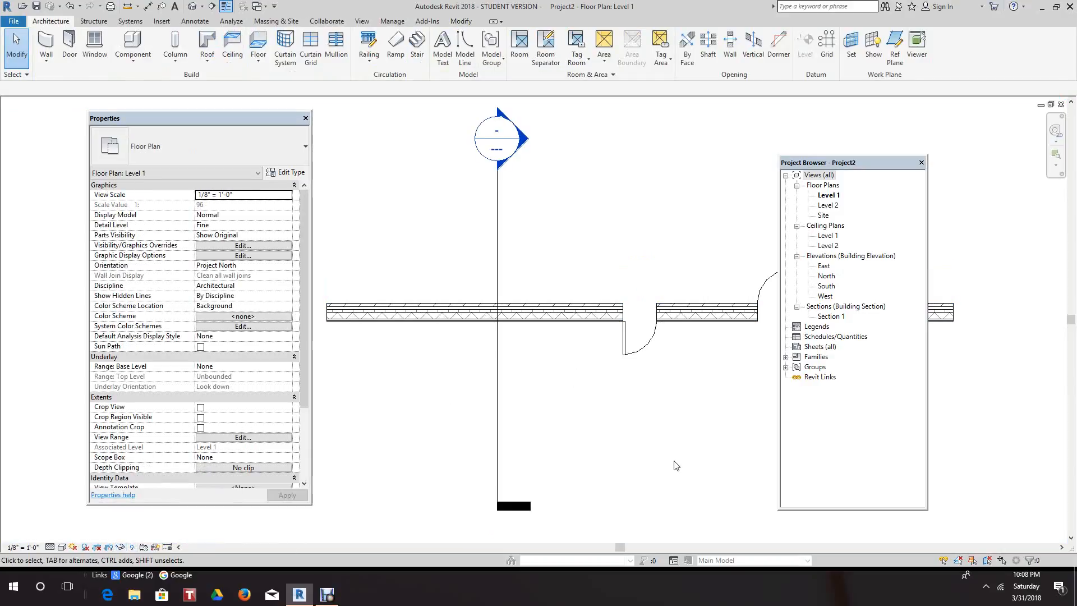
Check the Level 1 floor plan for hidden elements, and hide the Doors category in this view
left_click(132, 548)
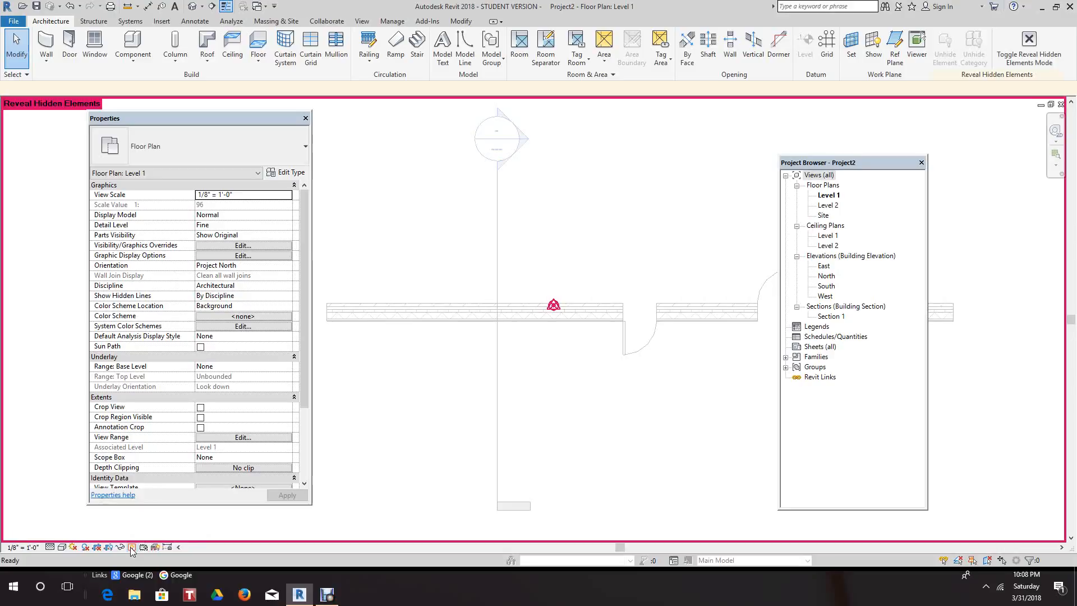
left_click(132, 551)
scroll(634, 518, "down", 3)
middle_click_drag(636, 498, 548, 460)
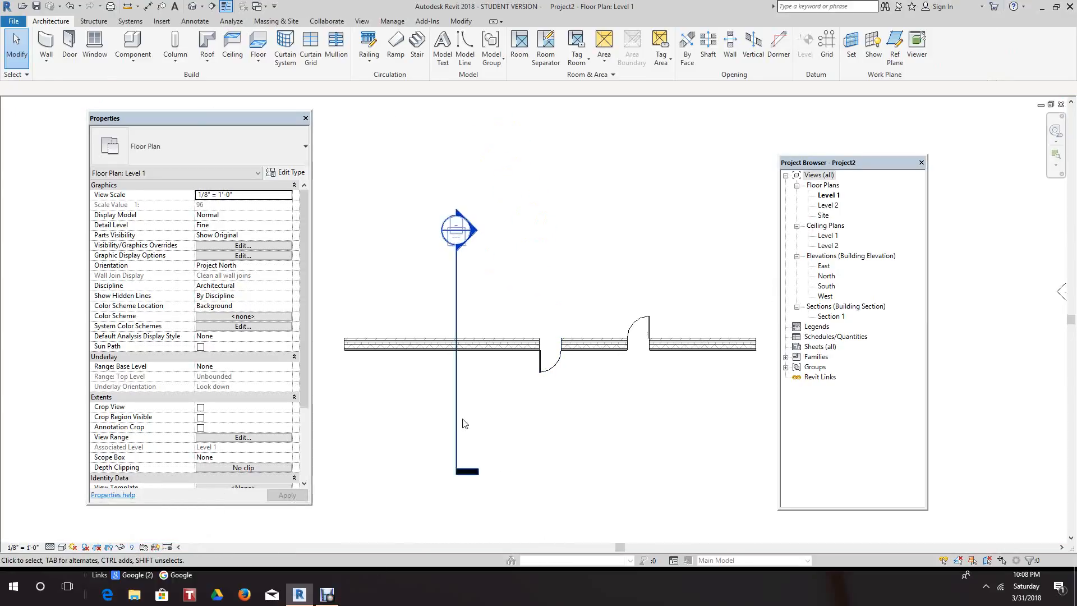
left_click(542, 372)
right_click(542, 372)
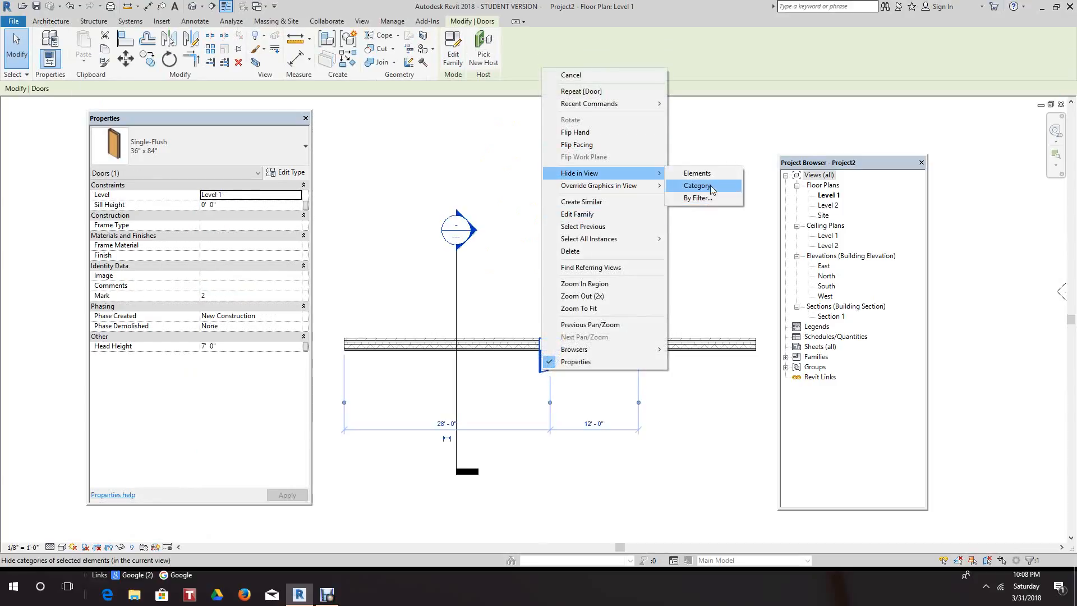
left_click(702, 186)
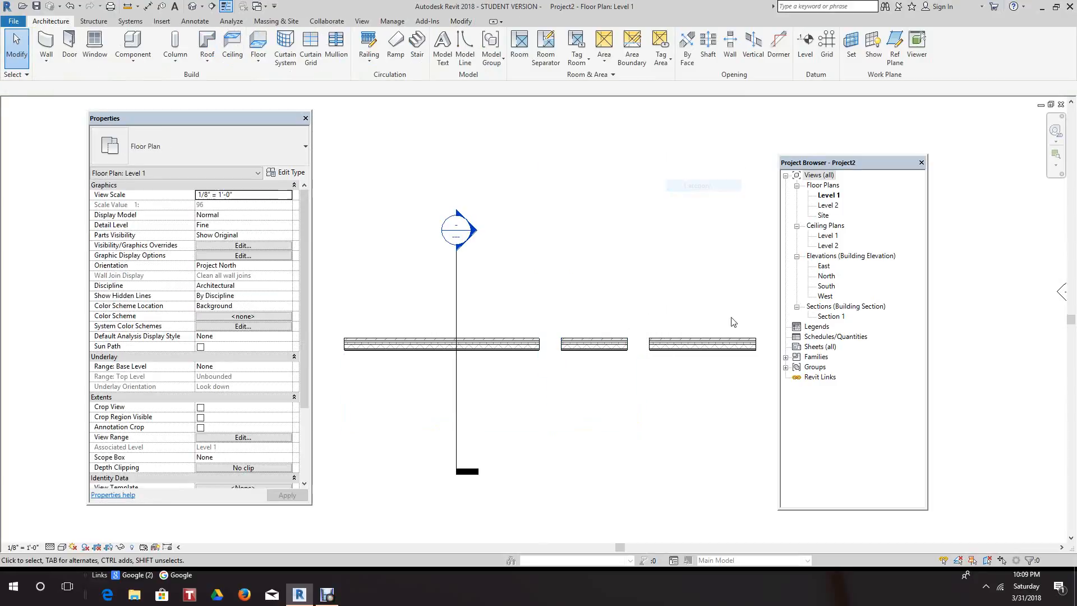
Reveal the hidden elements in the floor plan, unhide the Doors category, and leave the reveal mode
left_click(133, 547)
scroll(581, 371, "up", 2)
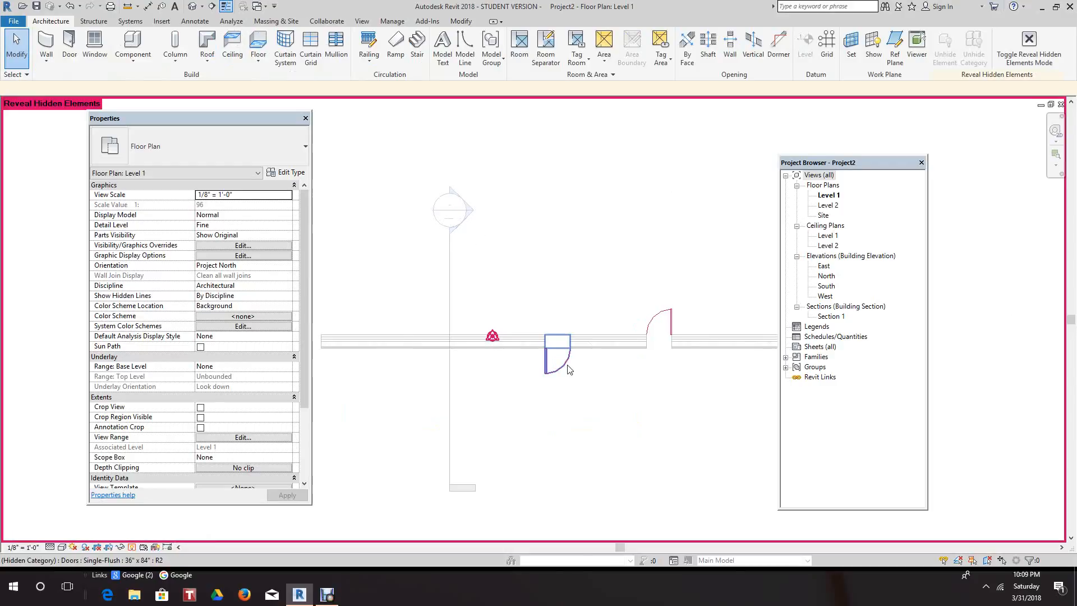
right_click(568, 366)
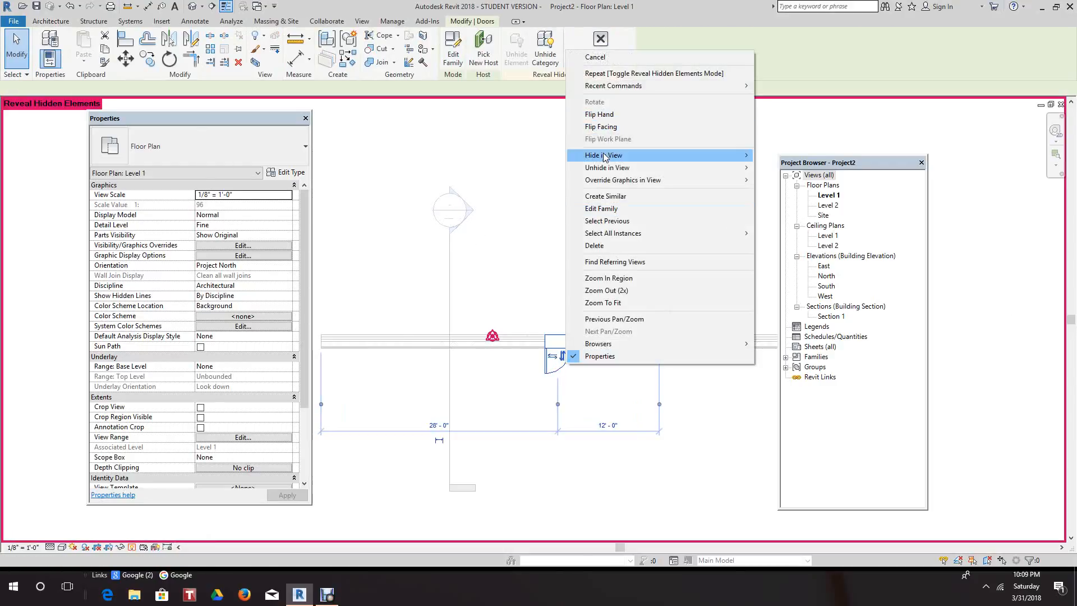
mouse_move(604, 159)
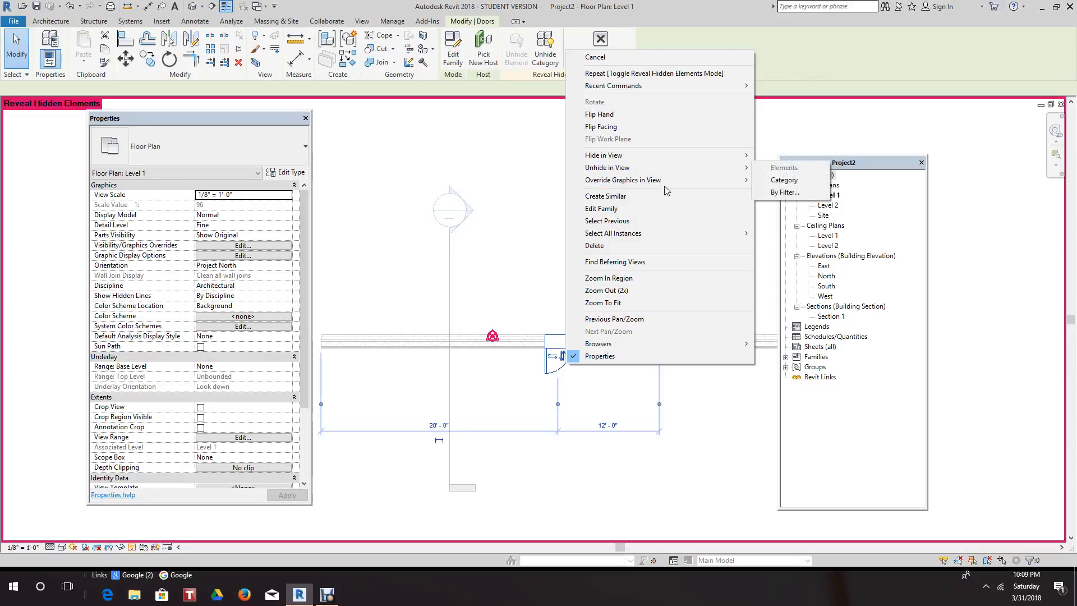
left_click(783, 180)
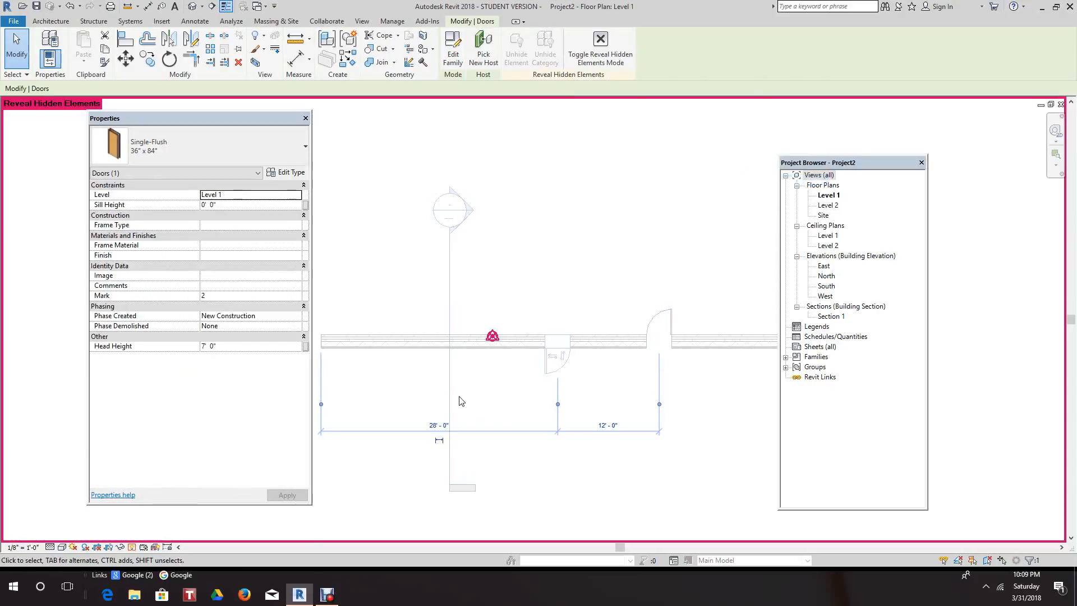
left_click(422, 499)
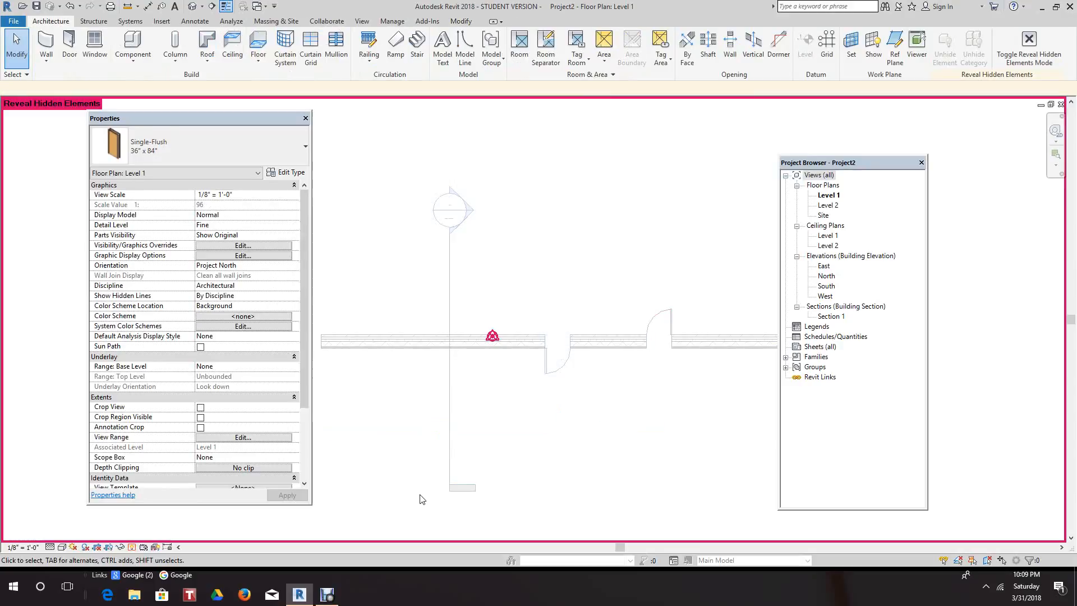
left_click(132, 547)
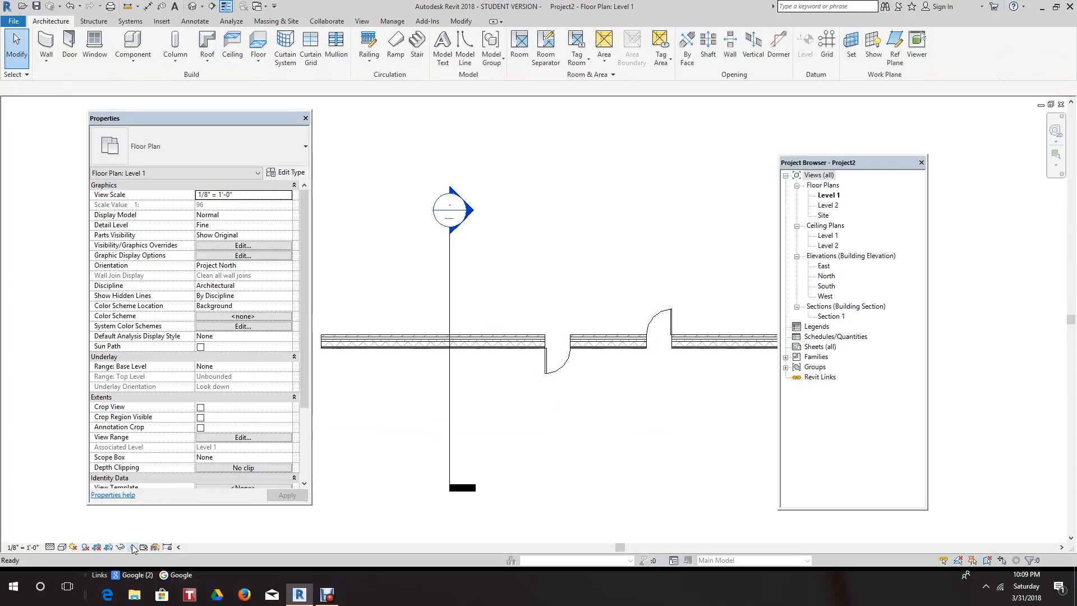
Reveal the constraints in the floor plan, and return to the normal display
left_click(167, 548)
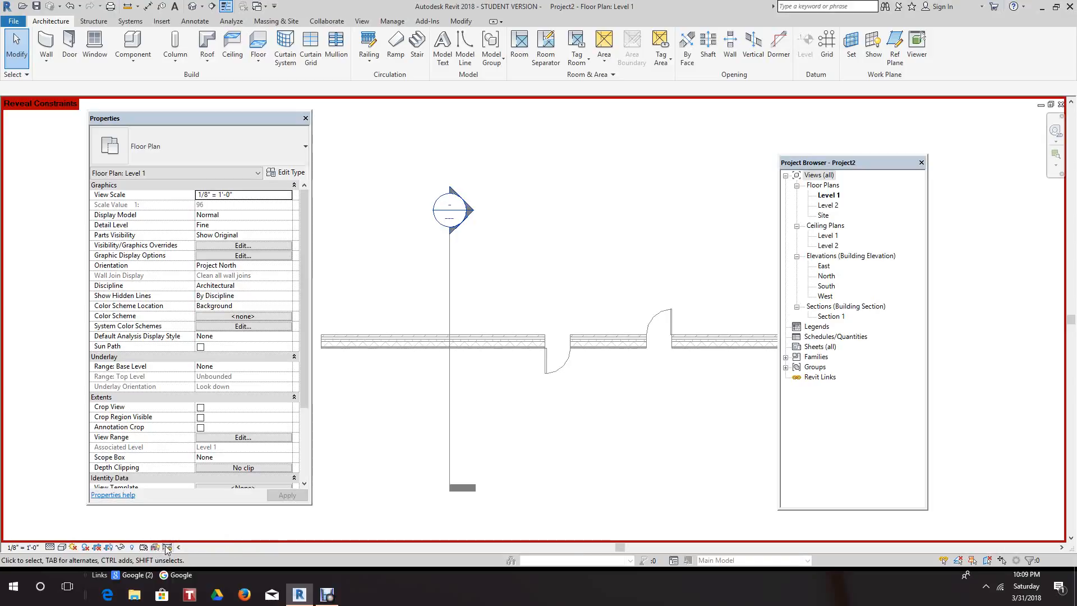
left_click(154, 547)
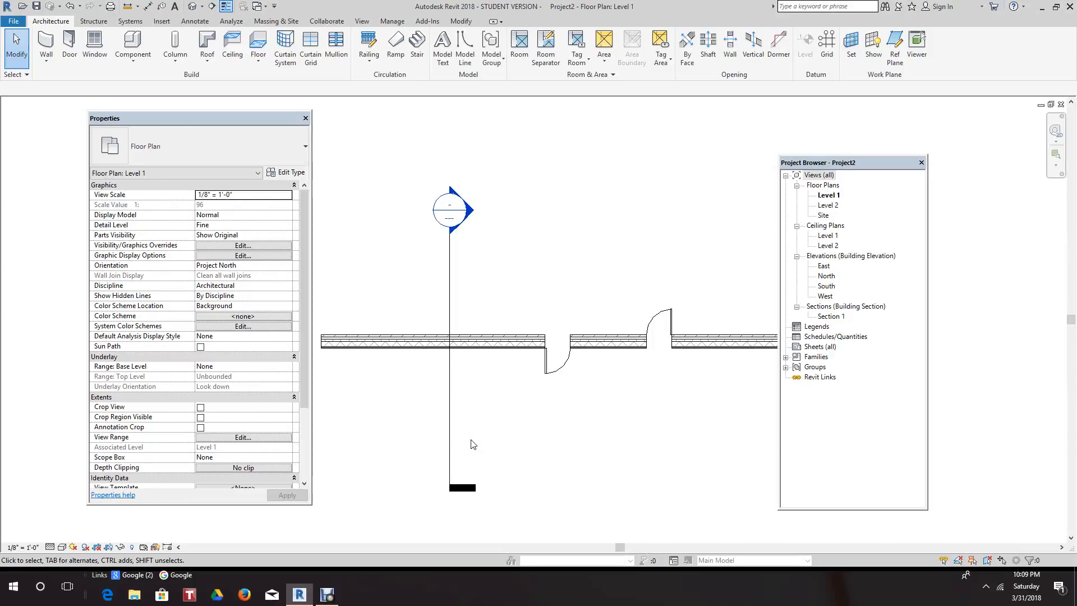
scroll(427, 389, "down", 5)
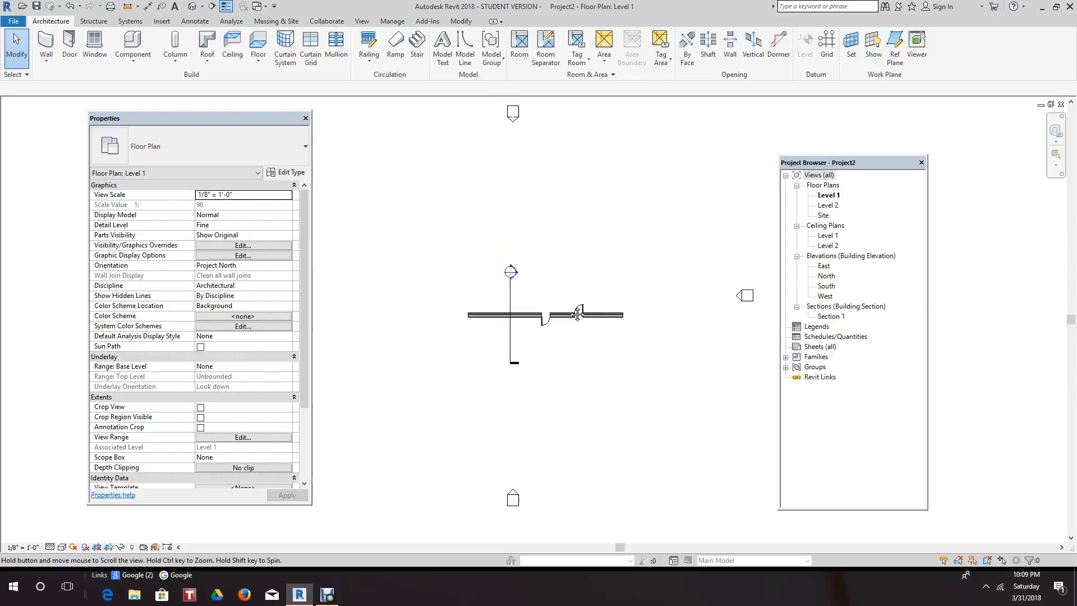
scroll(448, 381, "down", 1)
middle_click_drag(557, 440, 597, 370)
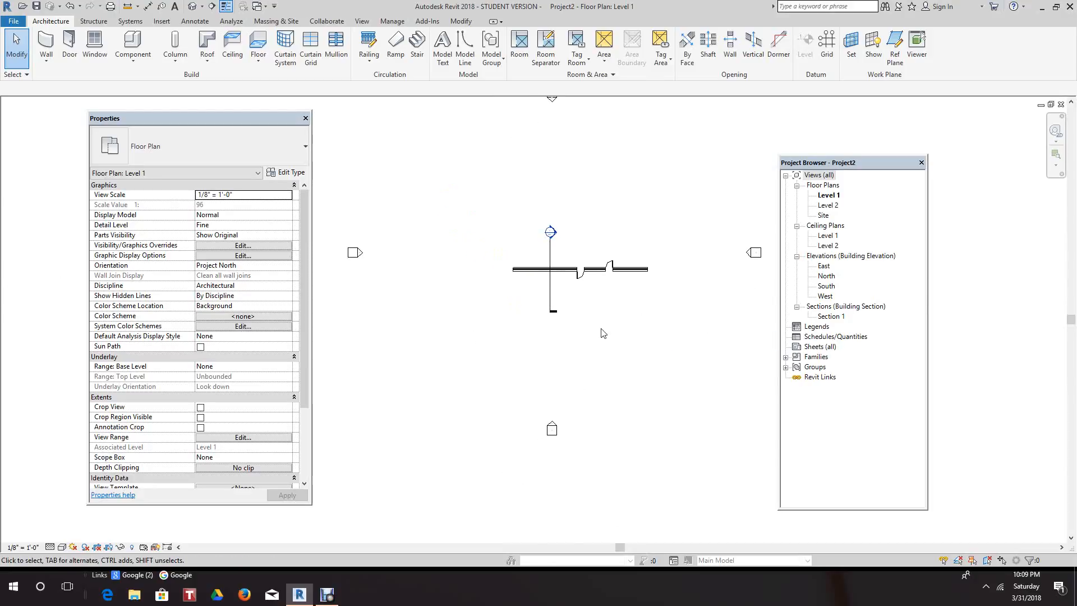
scroll(603, 331, "down", 1)
middle_click_drag(602, 326, 497, 393)
scroll(481, 222, "down", 1)
middle_click_drag(502, 271, 557, 233)
scroll(538, 233, "up", 2)
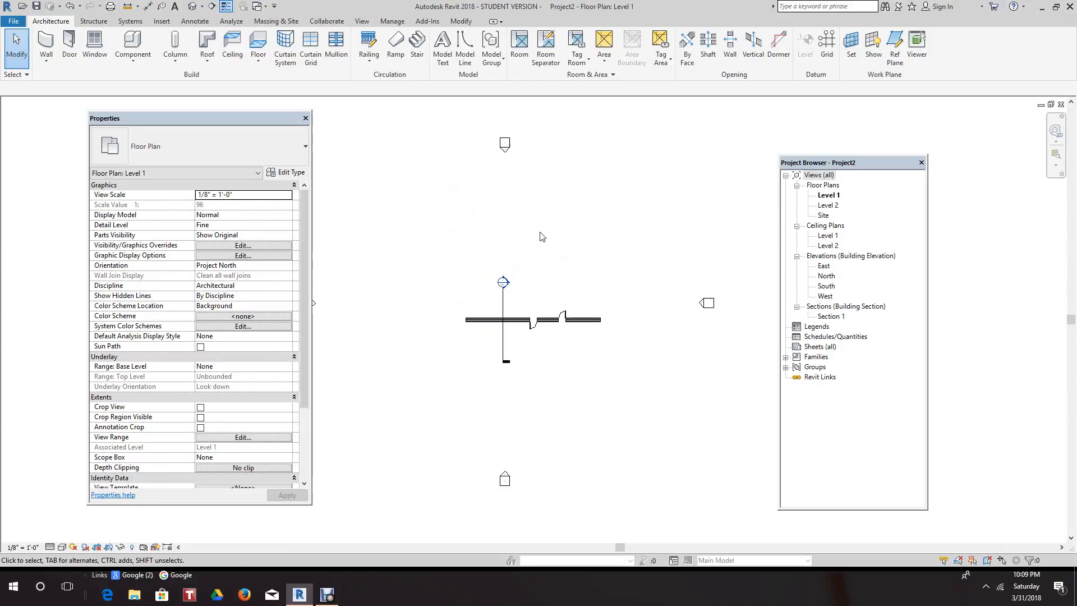
scroll(538, 234, "down", 2)
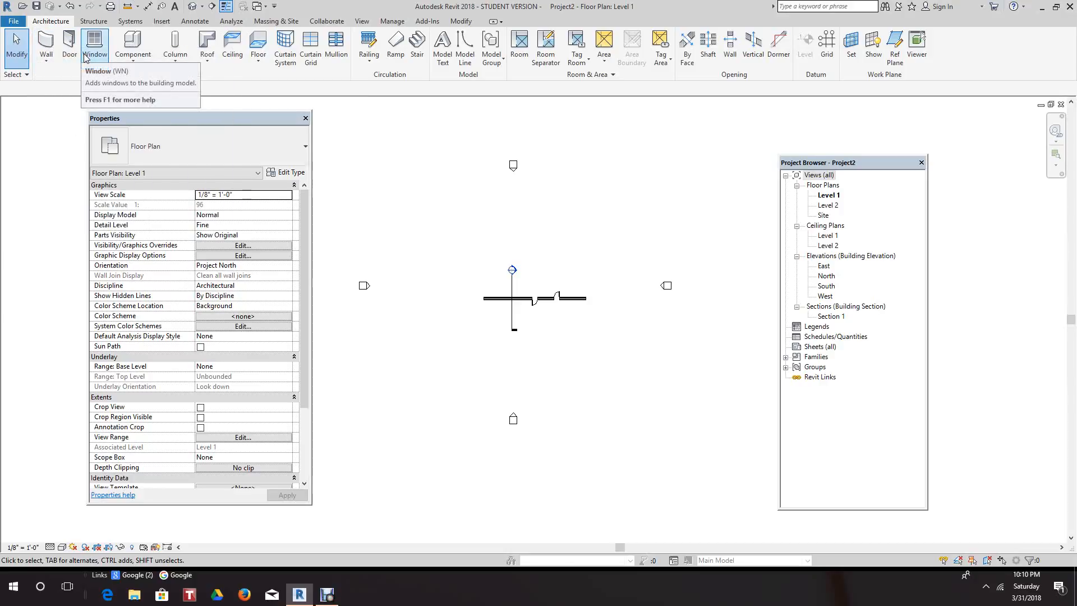
Skim the Structure, Systems, Insert, Annotate, Analyze and Massing & Site tool sets, and return to the Architecture tools
left_click(96, 22)
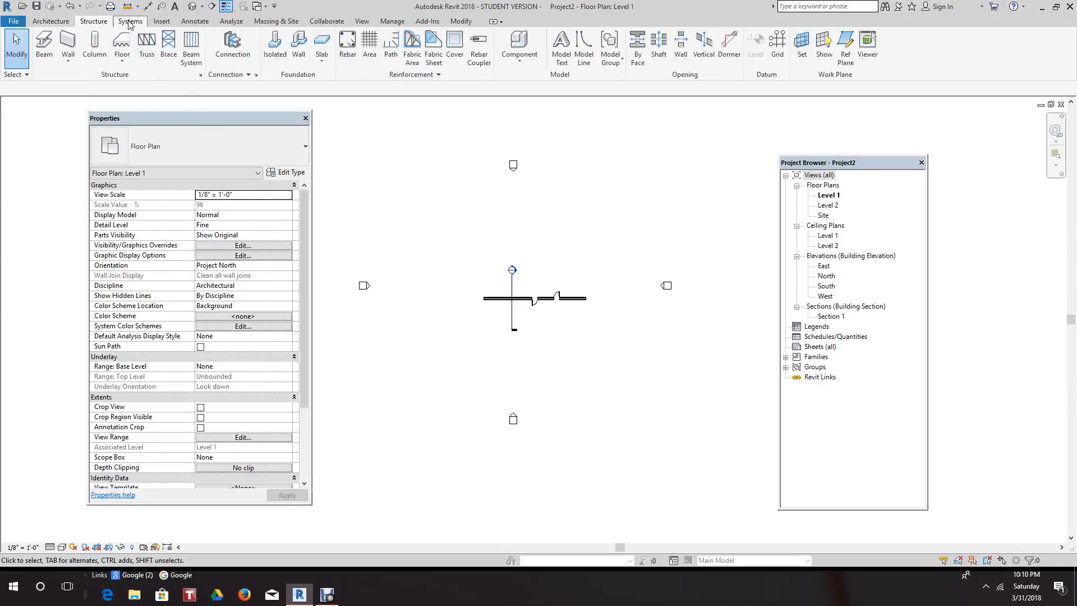
left_click(129, 22)
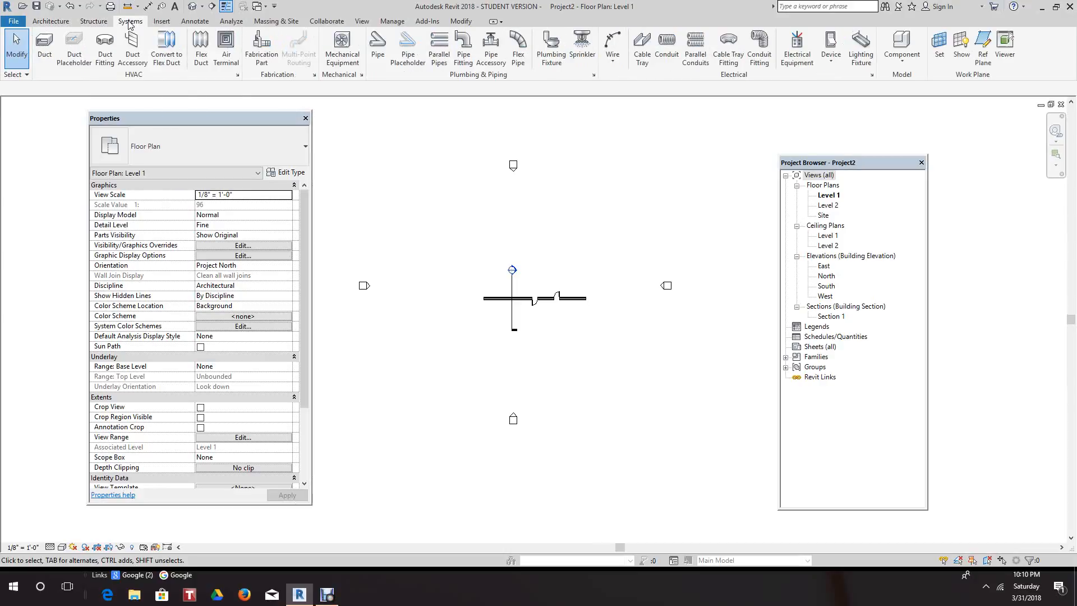
left_click(164, 23)
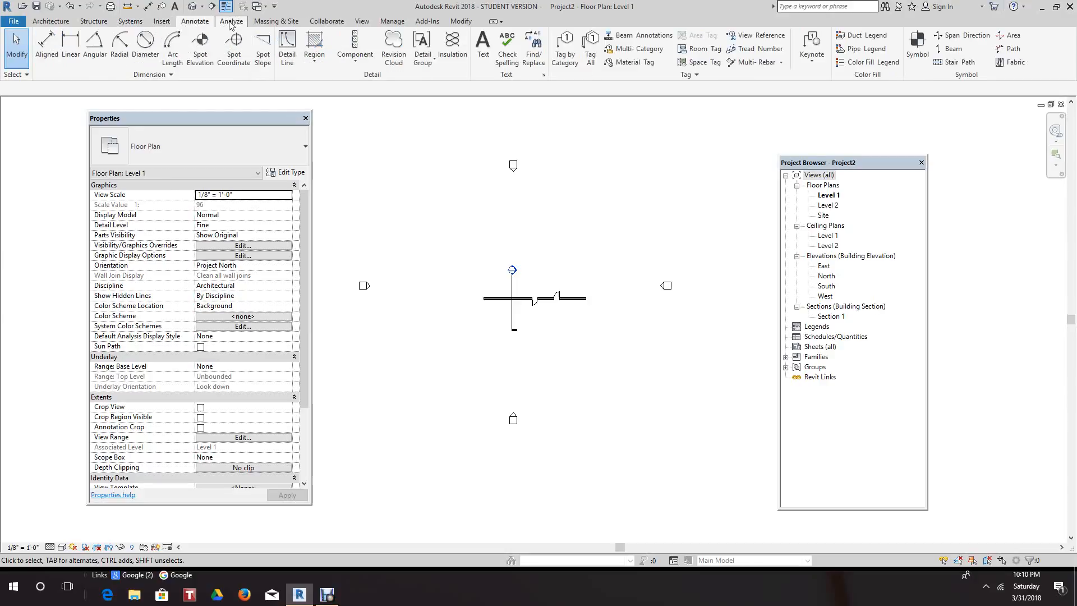
left_click(231, 23)
left_click(268, 24)
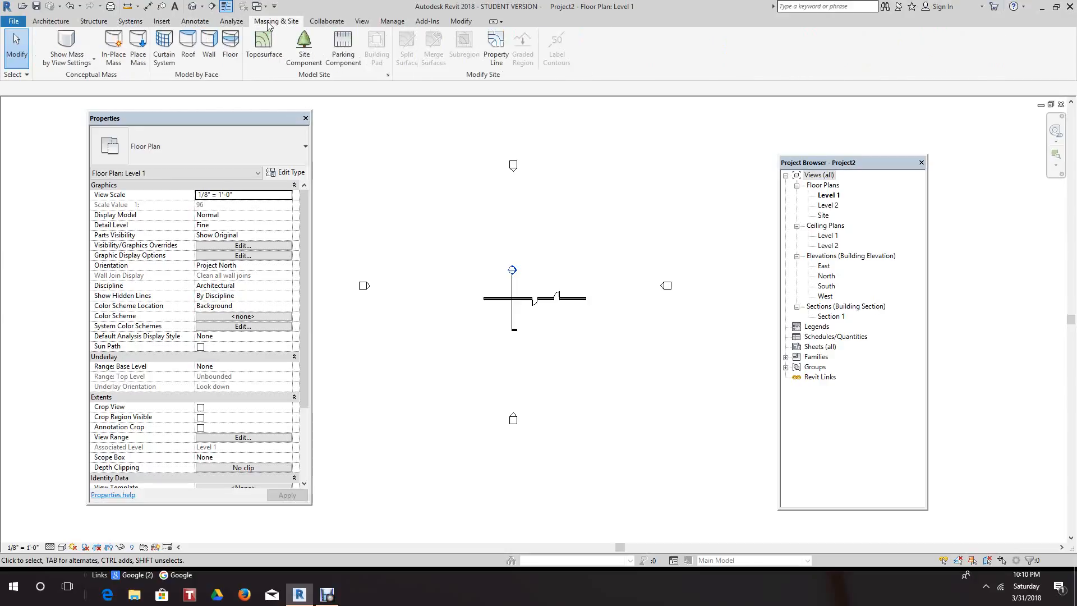
left_click(40, 22)
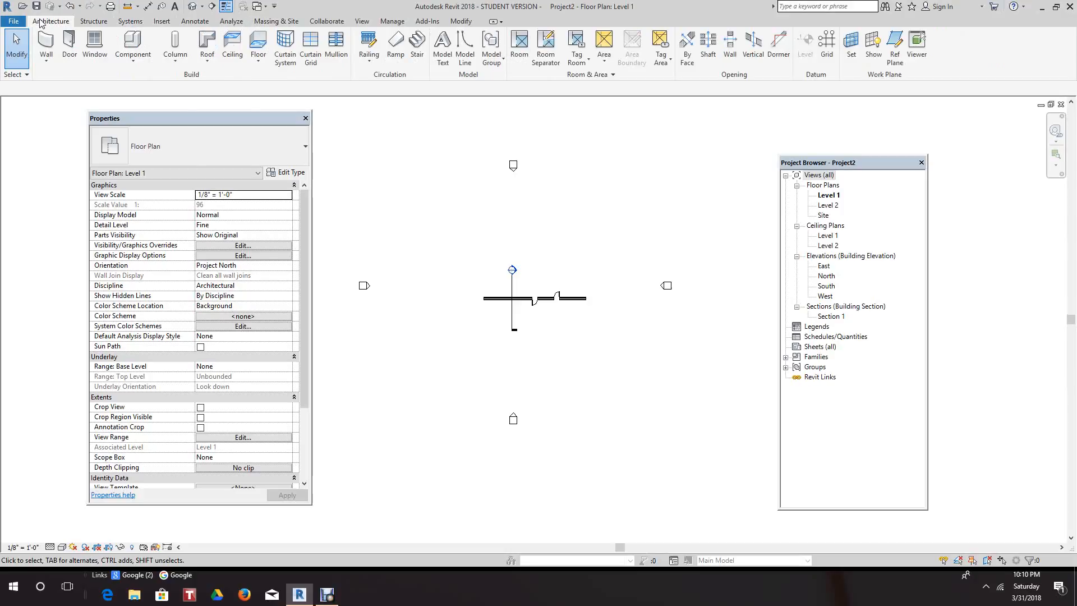
Review the tools available for Structure, Systems, Insert, Annotate, Analyze, Massing & Site, Collaborate and View in turn
left_click(94, 23)
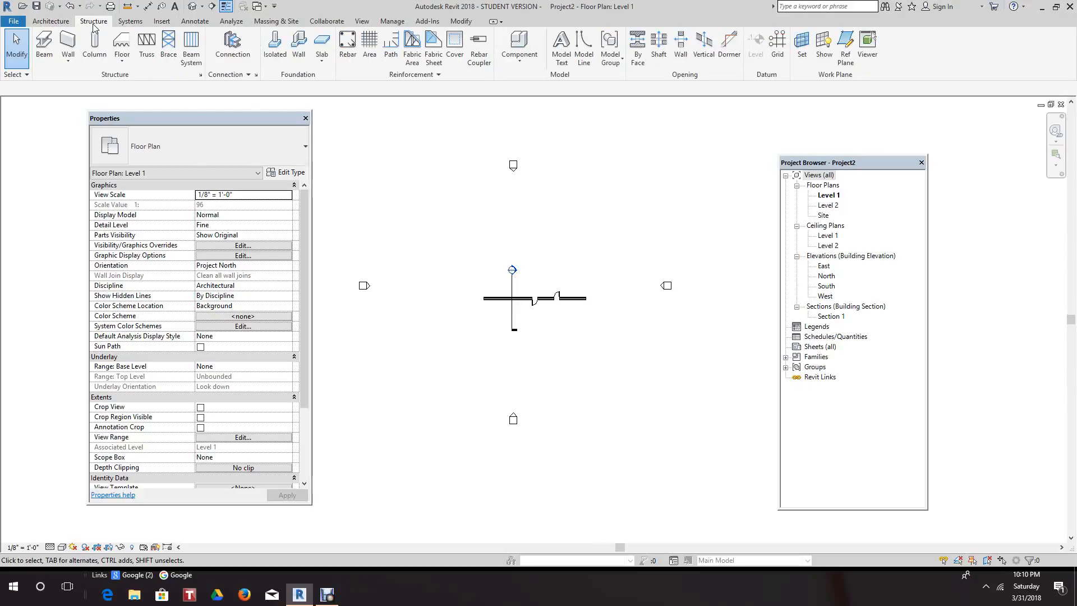
left_click(130, 22)
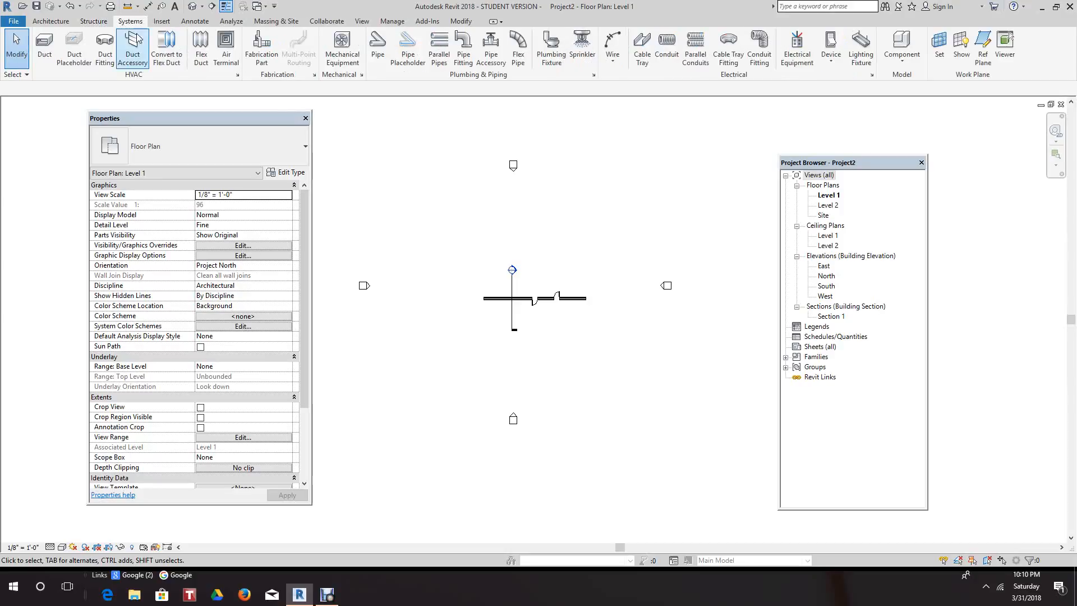
left_click(162, 22)
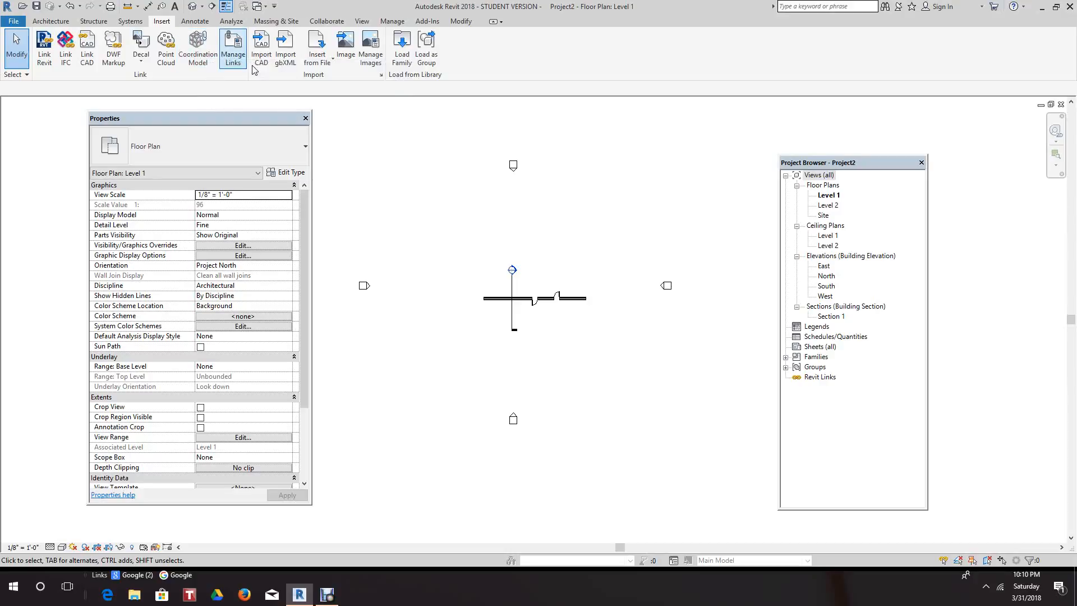
left_click(195, 21)
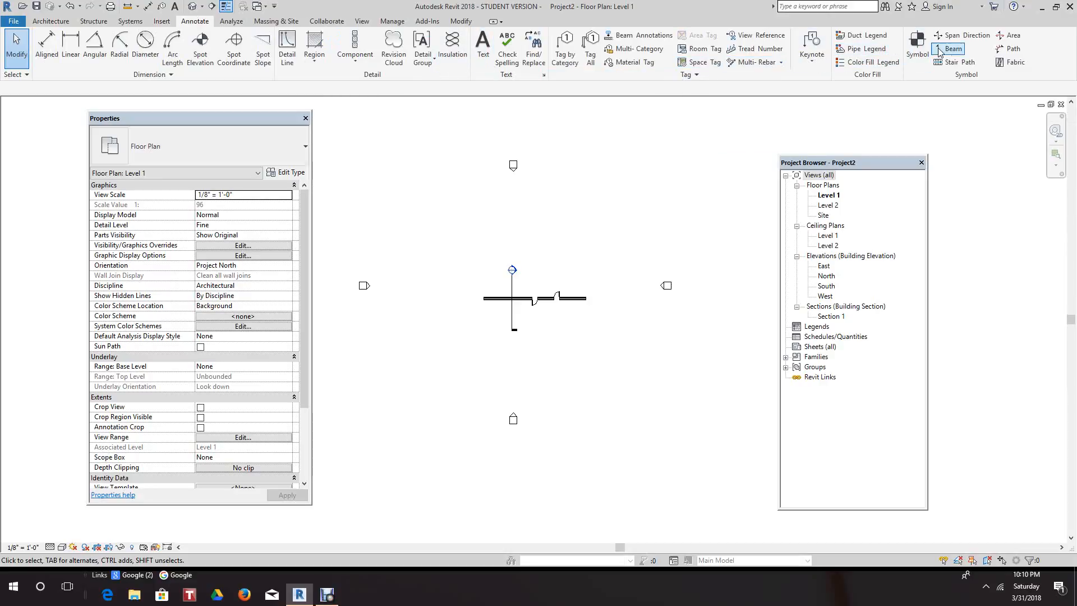
left_click(231, 21)
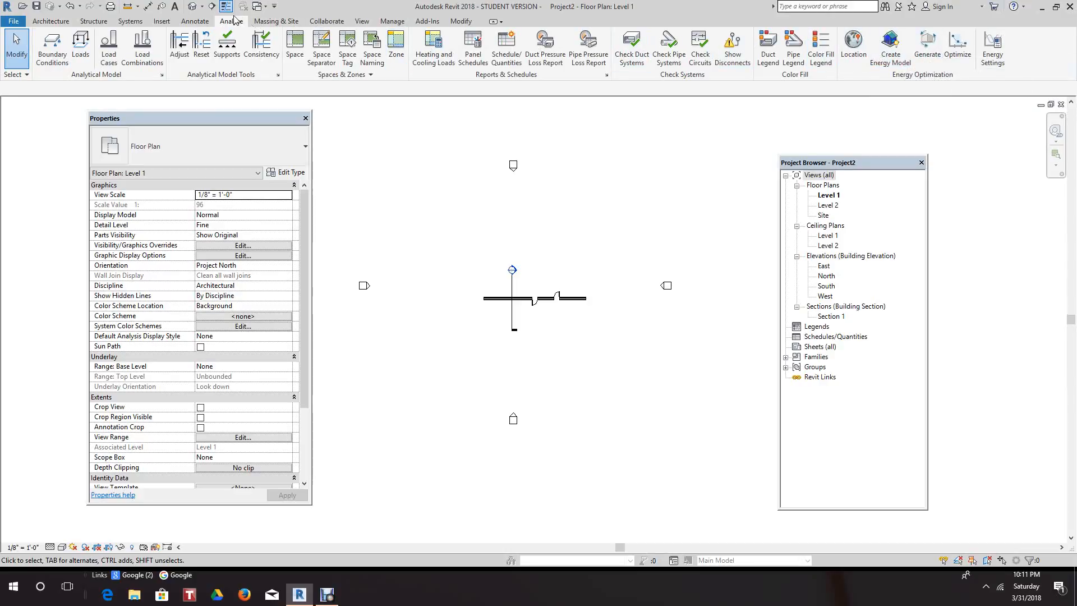
left_click(267, 22)
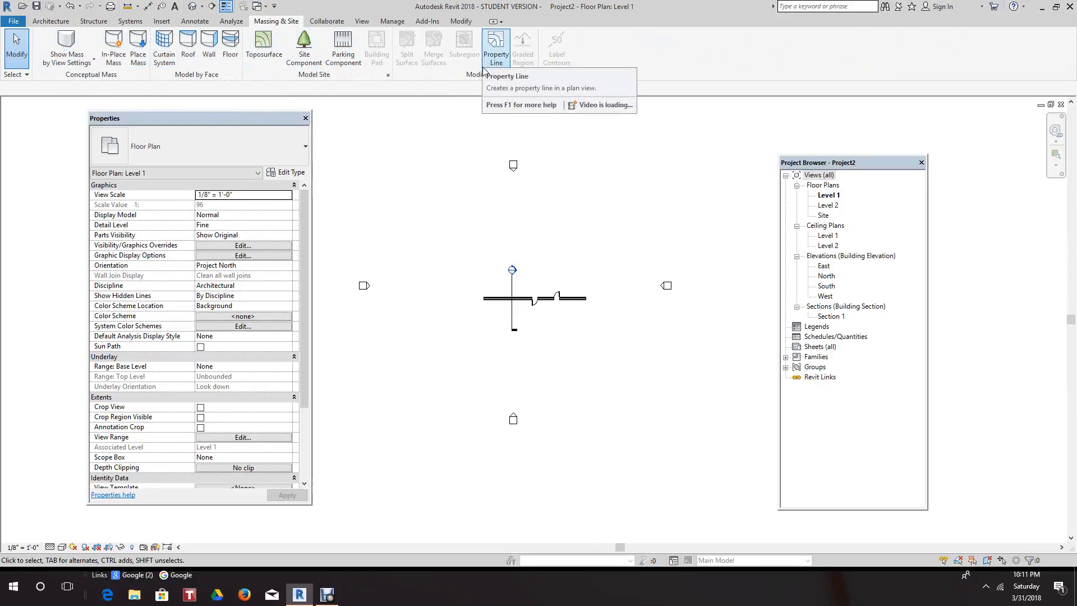
left_click(328, 23)
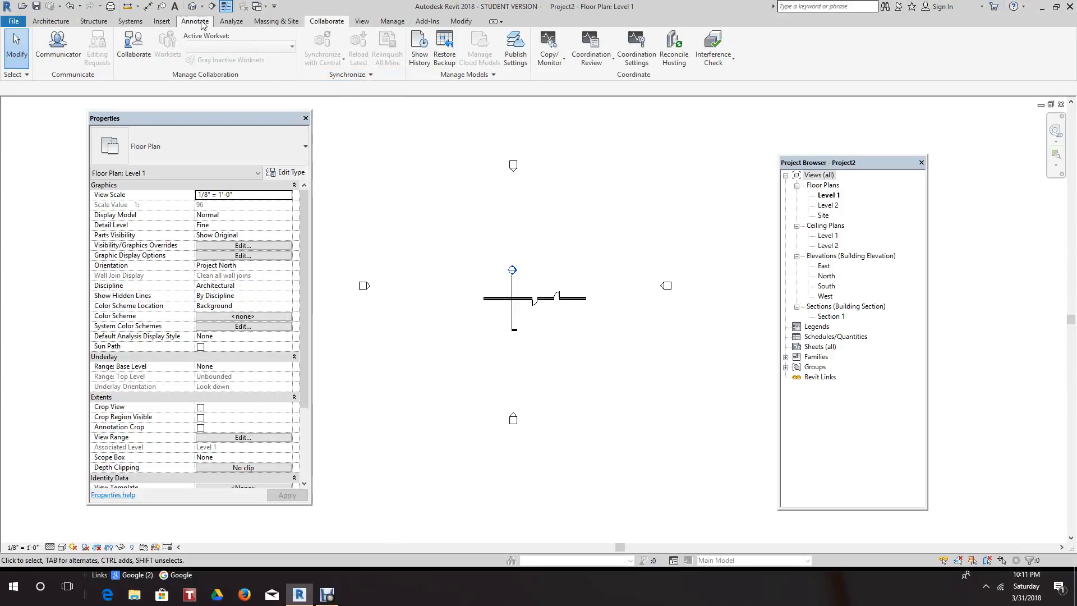
left_click(362, 23)
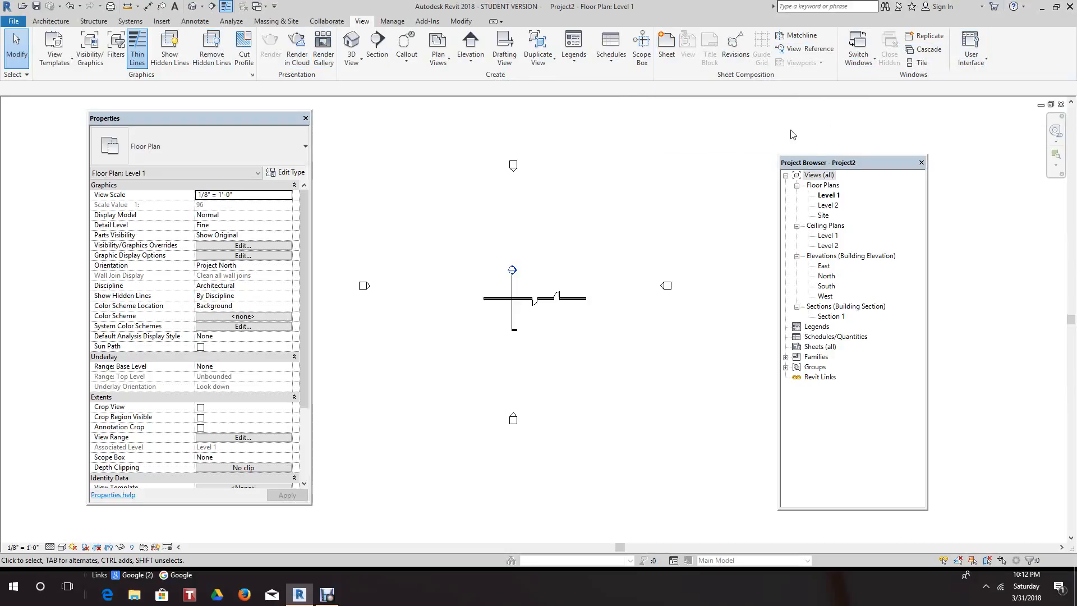
Close the Properties palette and restore it through the User Interface options
left_click(305, 120)
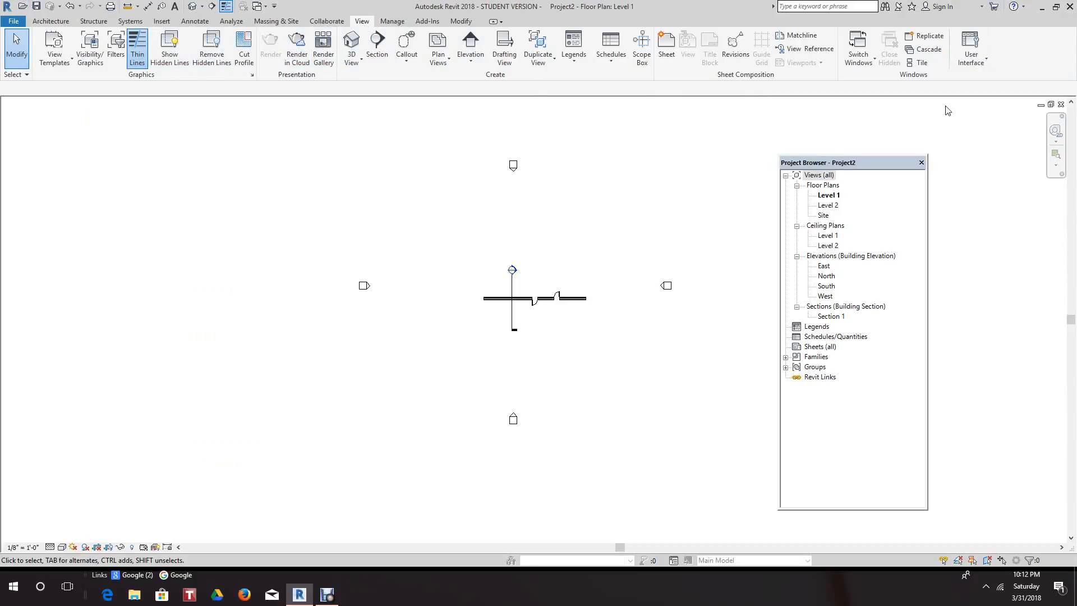
left_click(989, 62)
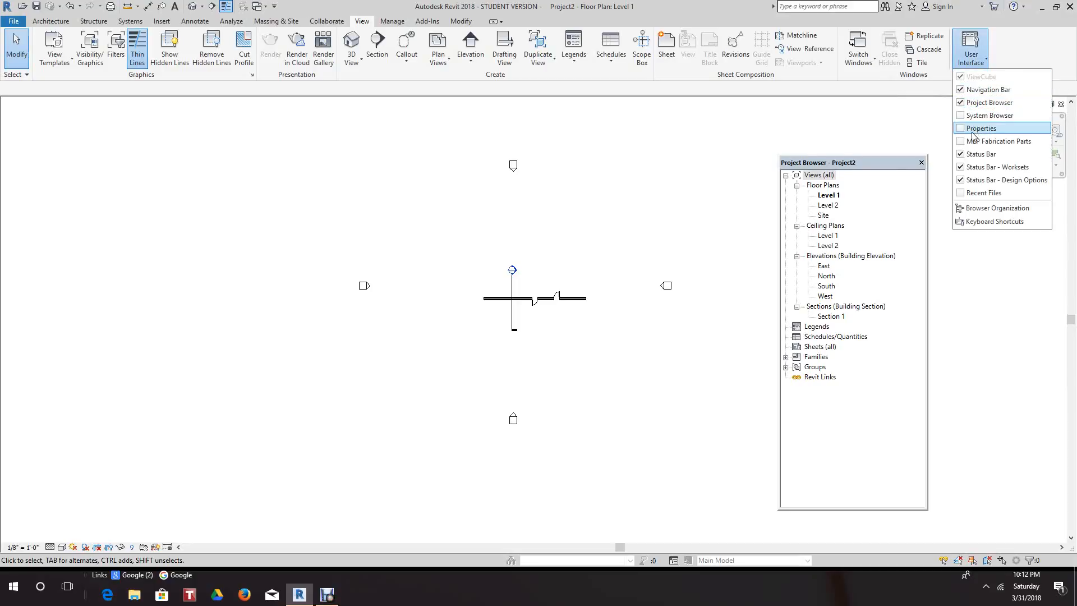
left_click(962, 129)
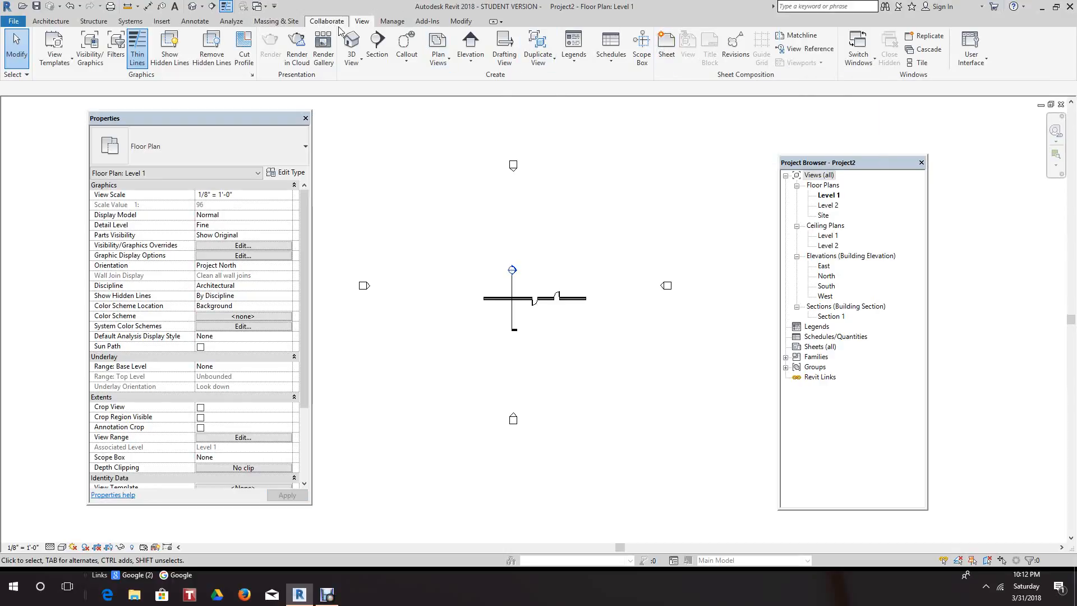
Check which interface elements are enabled in the User Interface options, and close the Project Browser
left_click(981, 64)
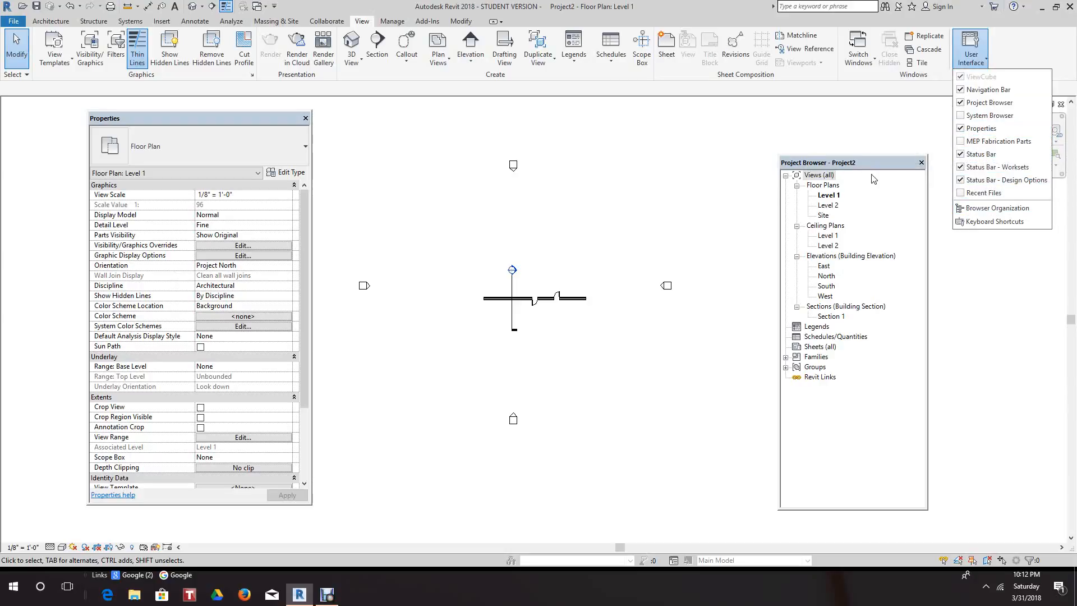
left_click(917, 168)
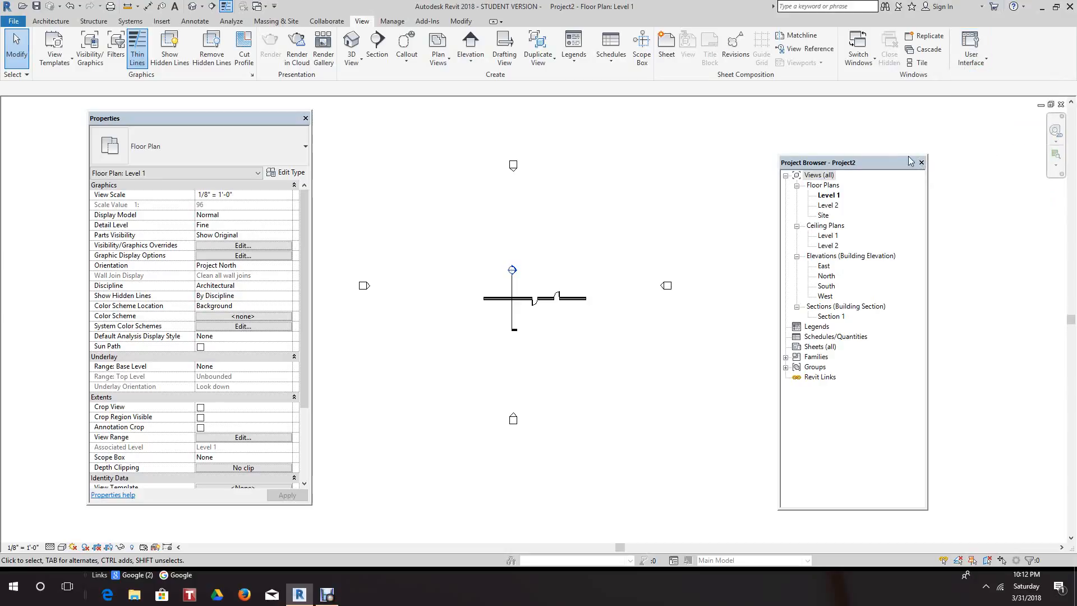
left_click(920, 162)
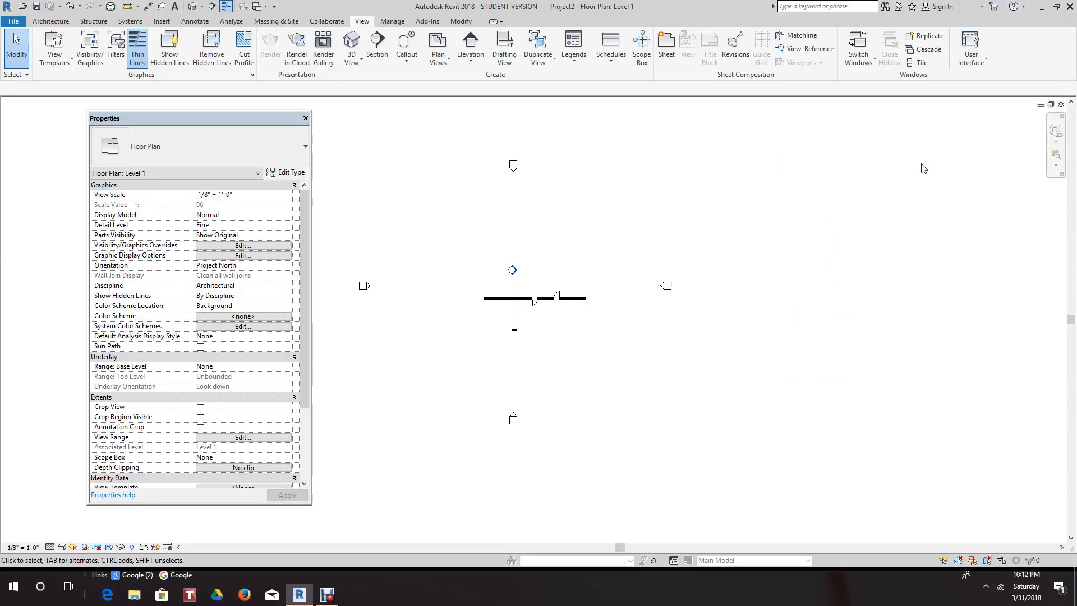
Restore the Project Browser through the User Interface options, and return to the Architecture tools
left_click(975, 65)
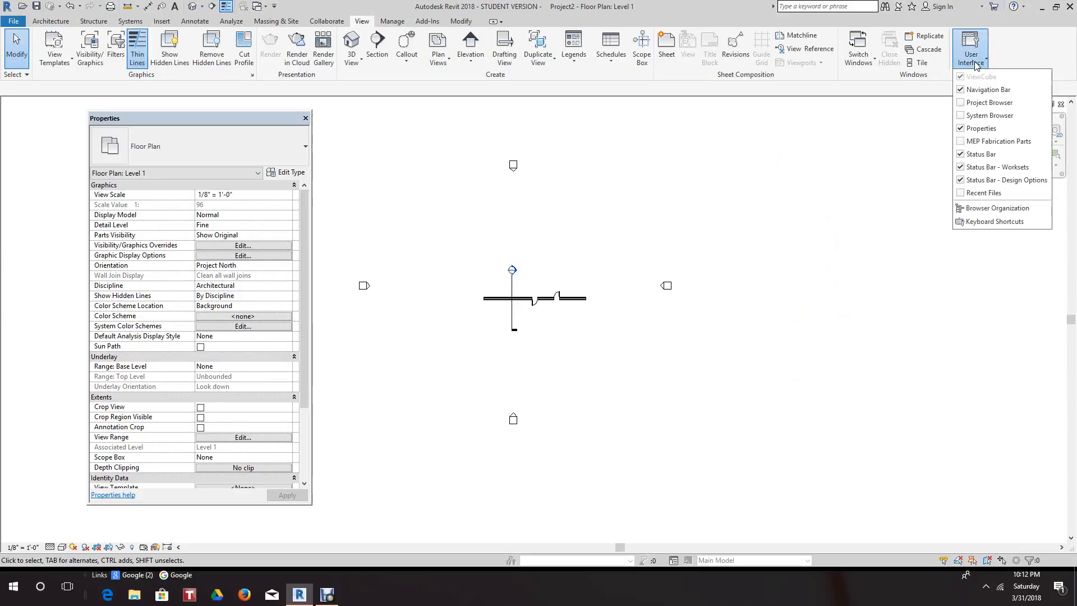
left_click(960, 102)
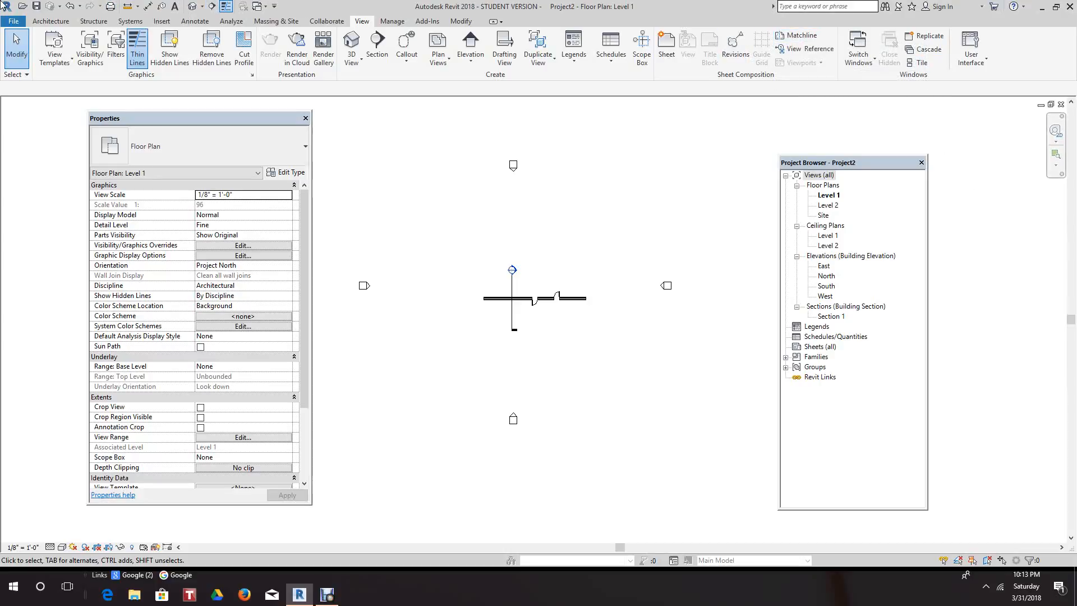
left_click(46, 22)
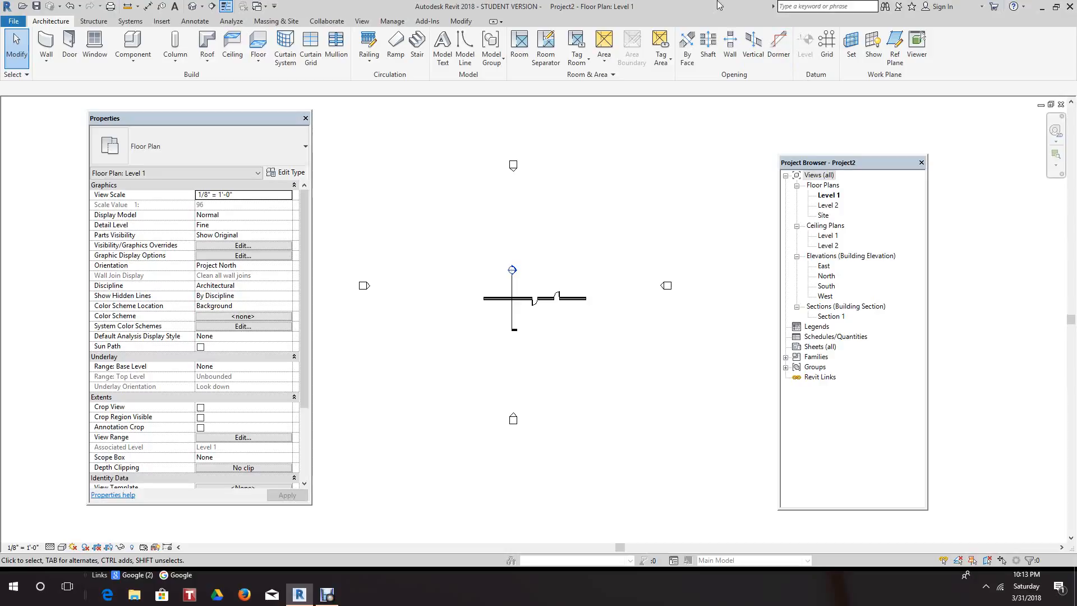
Show the Modify tools and cycle the ribbon through all its minimized states back to full display
left_click(459, 20)
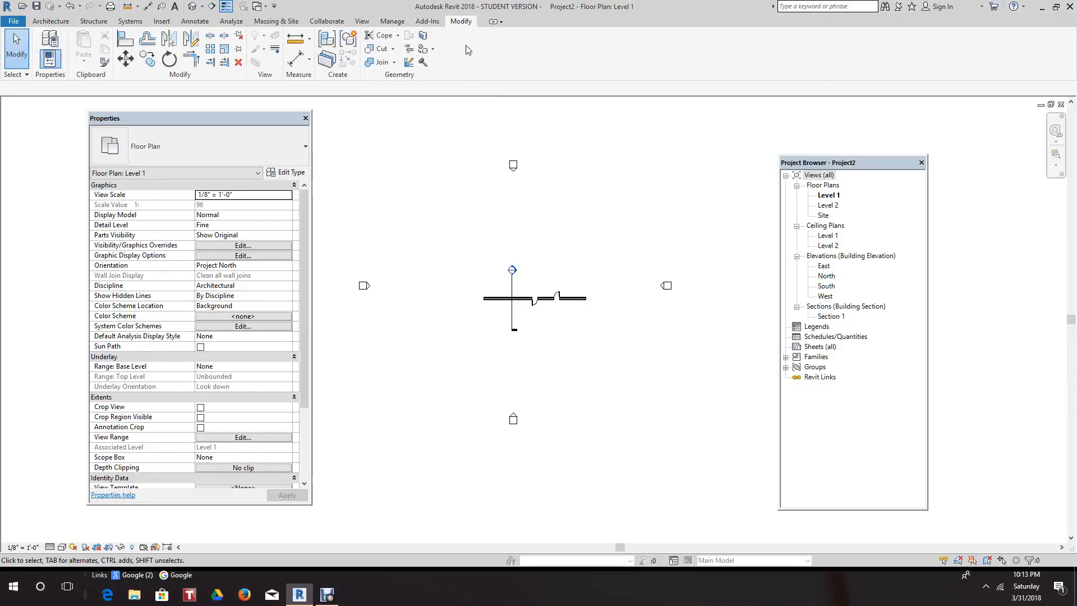
left_click(492, 22)
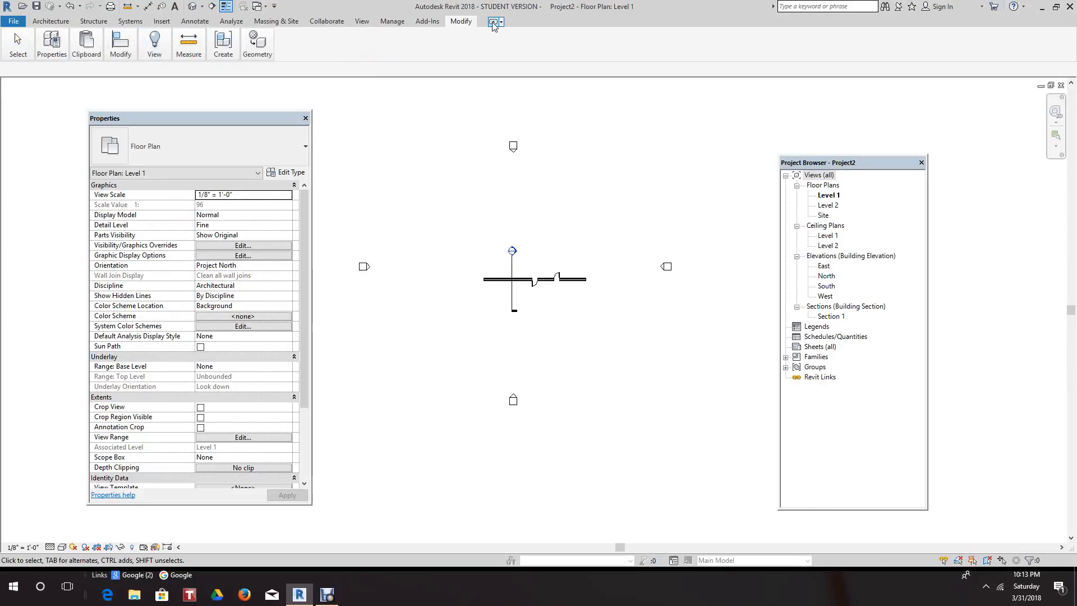
left_click(493, 22)
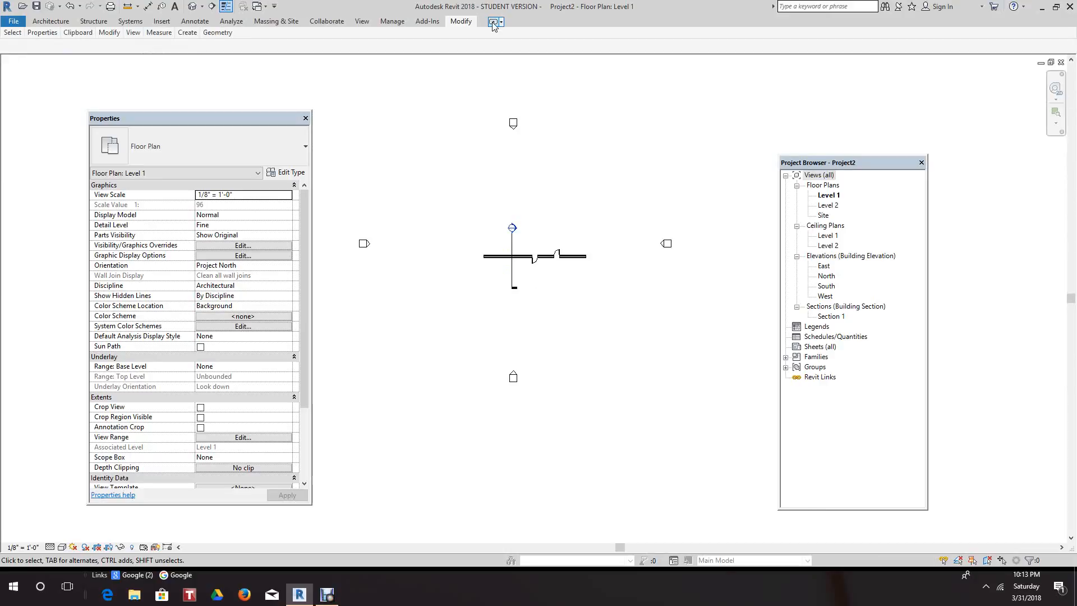
left_click(493, 23)
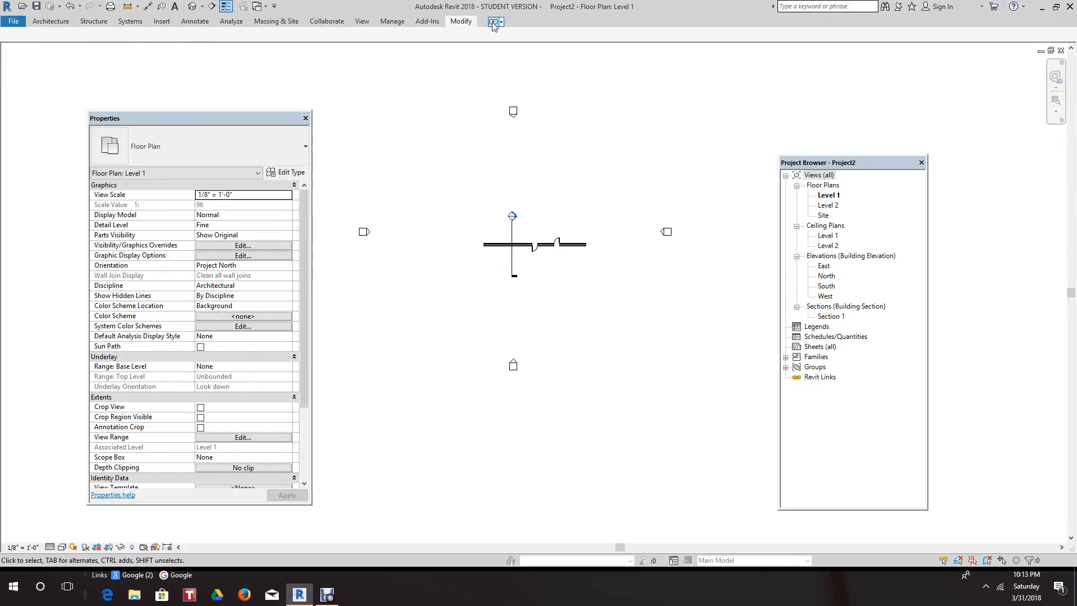
left_click(493, 23)
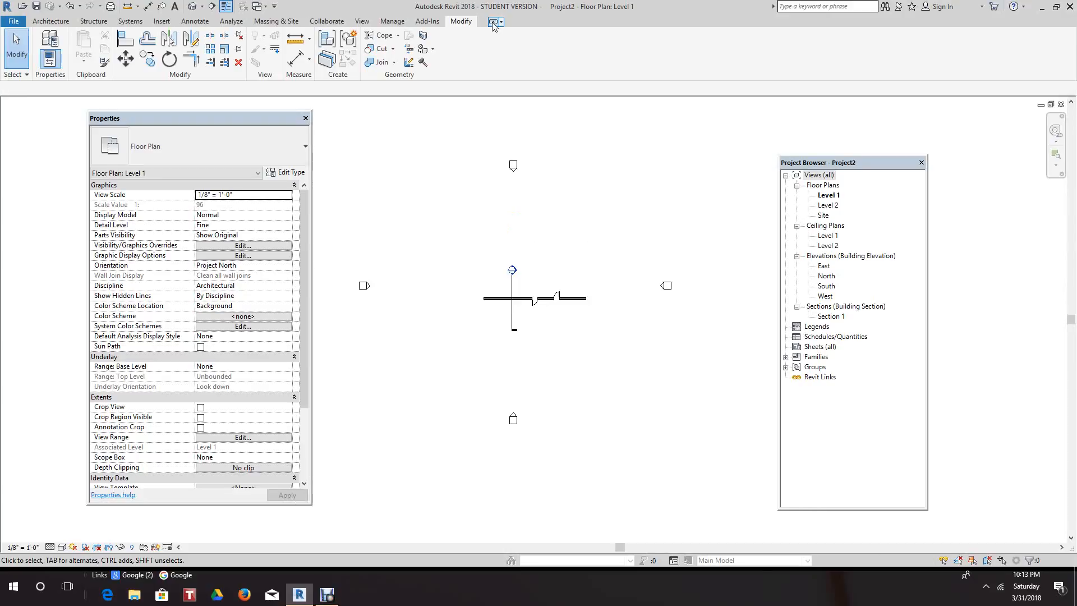
Try the Minimize to Panel Buttons, Minimize to Tabs and Minimize to Panel Titles ribbon states in turn
left_click(501, 24)
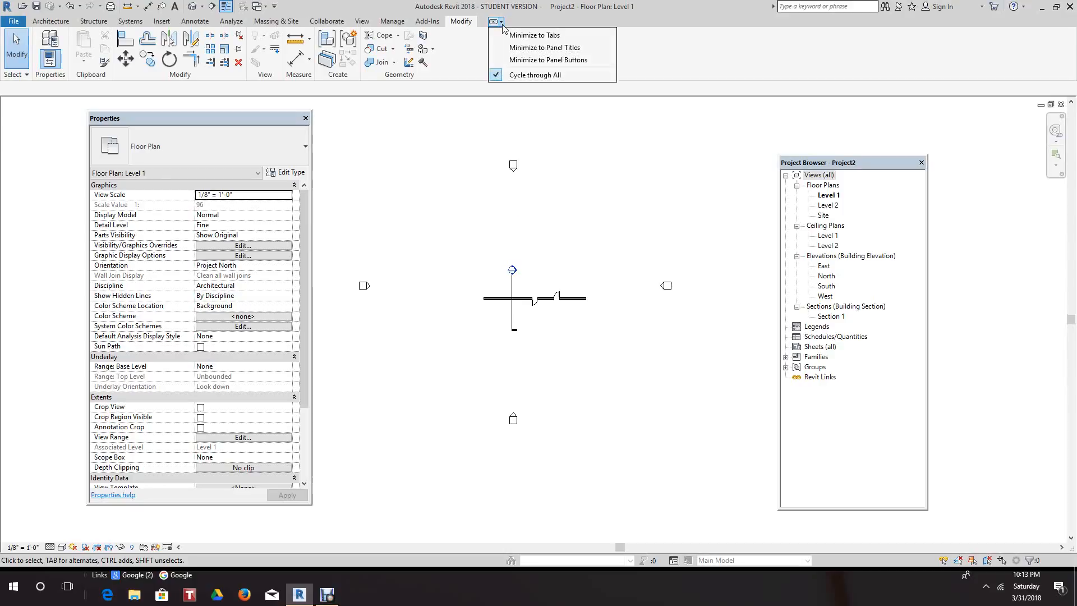
left_click(525, 62)
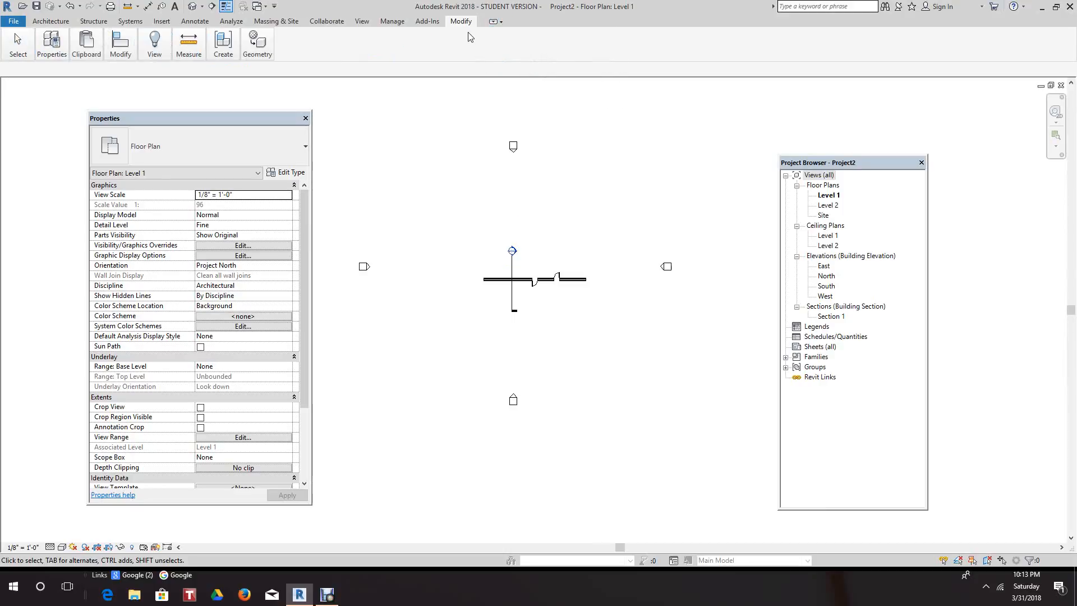
left_click(501, 22)
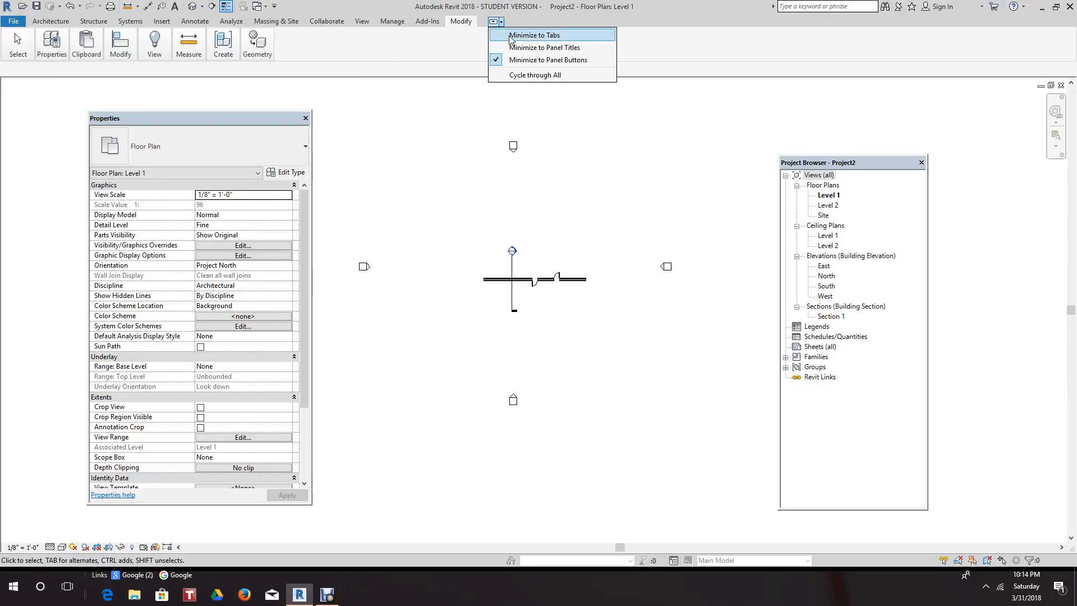
left_click(511, 37)
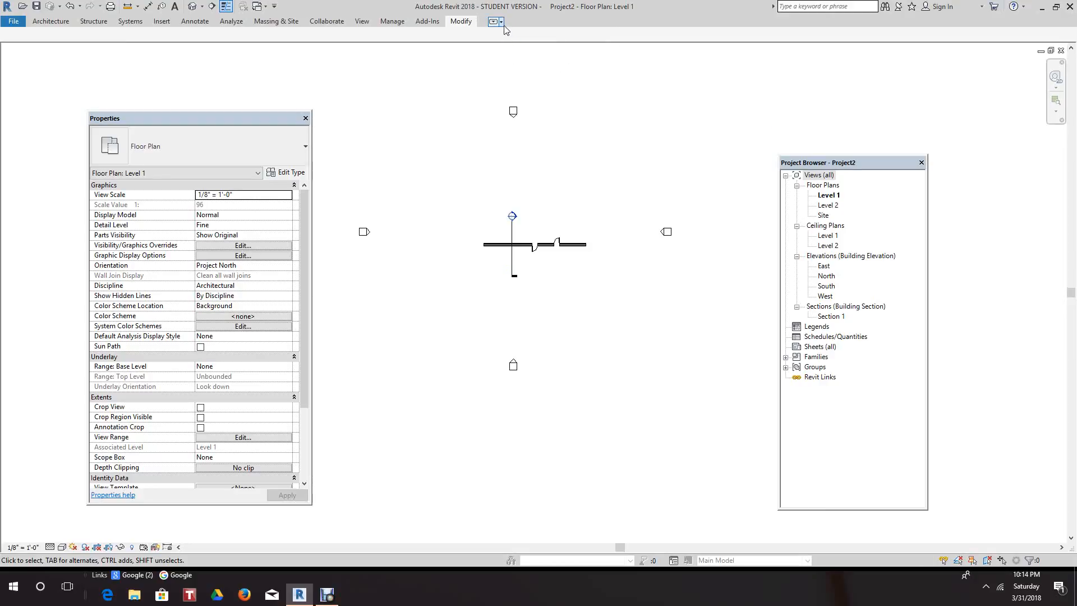
left_click(501, 23)
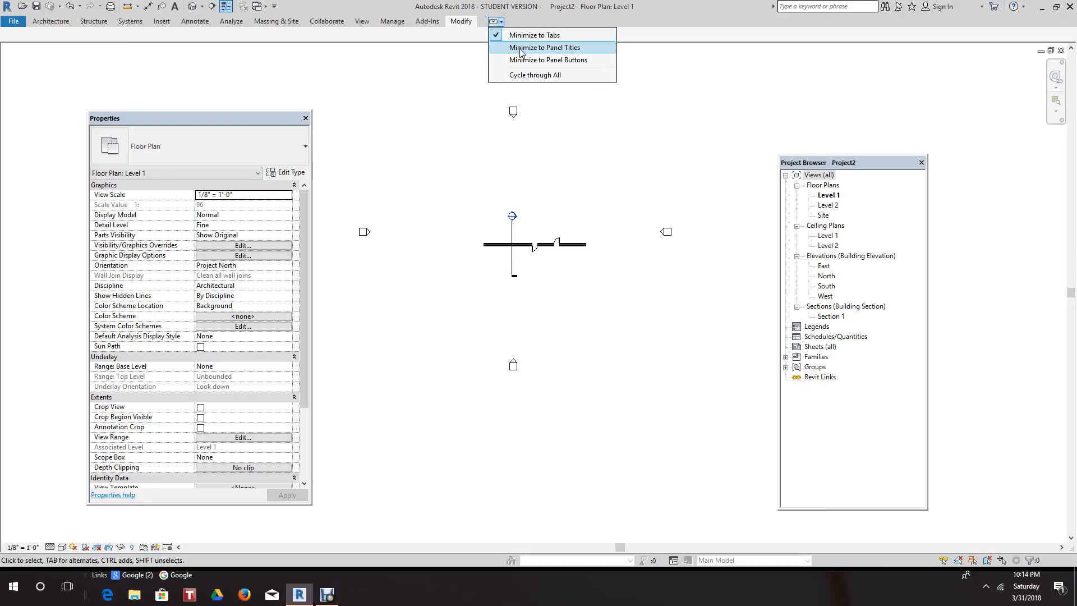
left_click(520, 48)
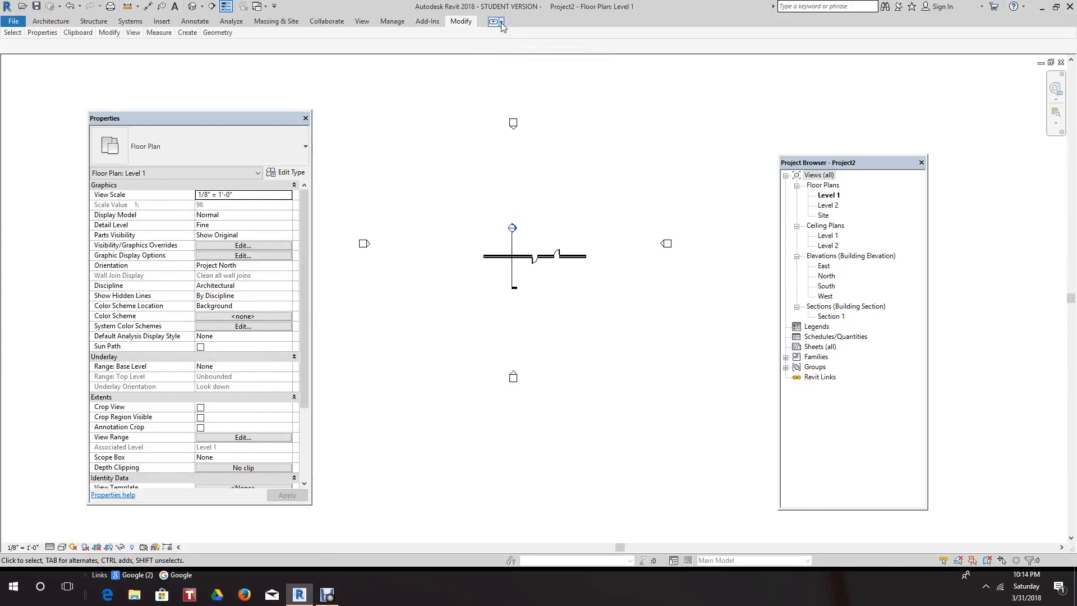
Set the ribbon's minimize mode to Minimize to Panel Buttons, and expand the ribbon back to full display
left_click(500, 23)
left_click(520, 60)
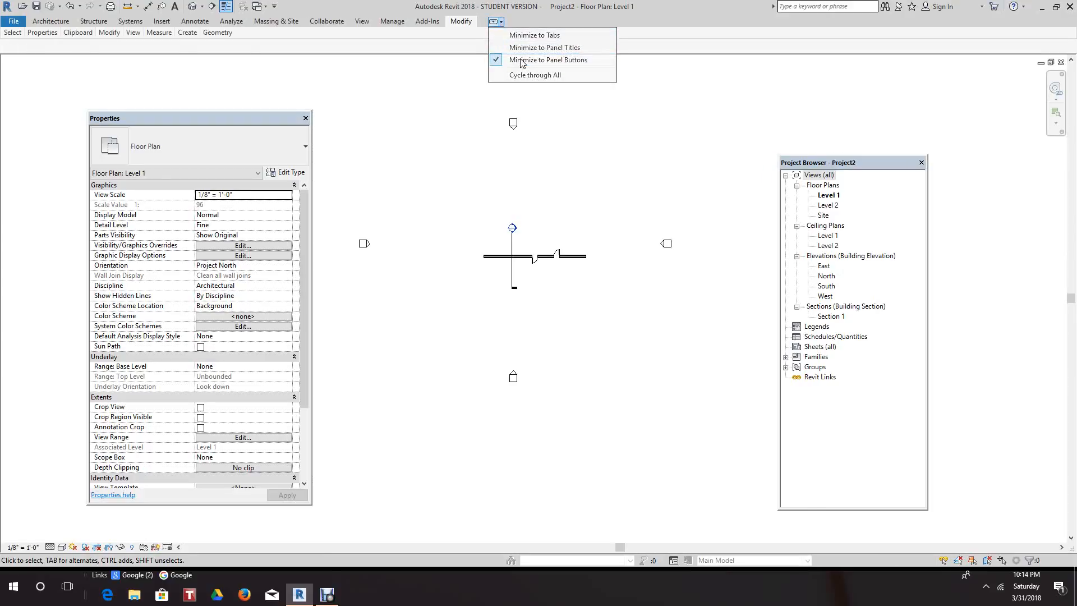
left_click(494, 23)
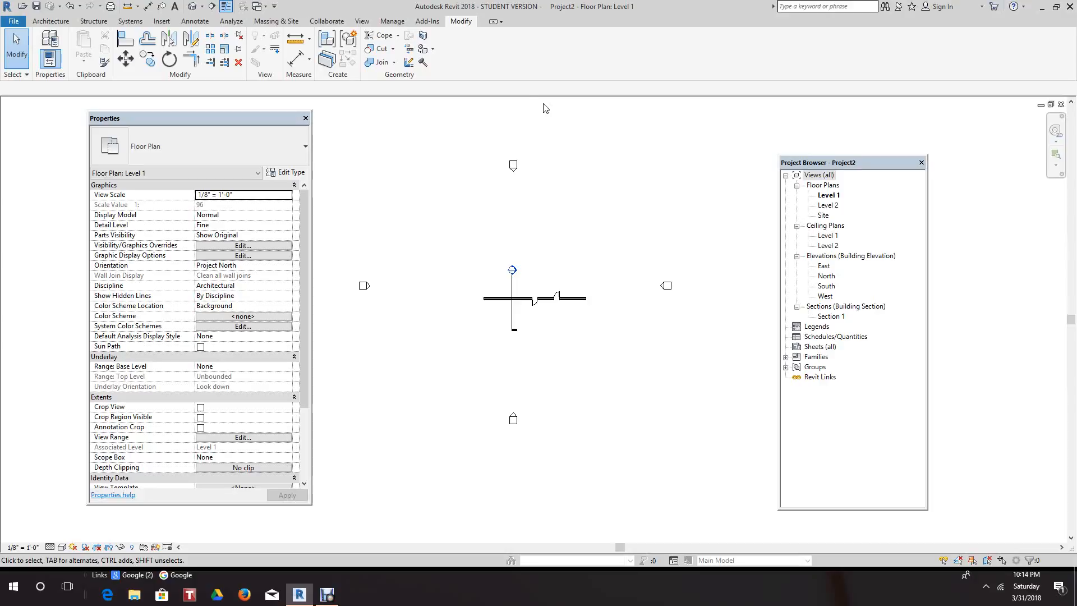
Float the Architecture Build panel over the drawing area, and dock it back in the ribbon after Circulation
left_click(52, 22)
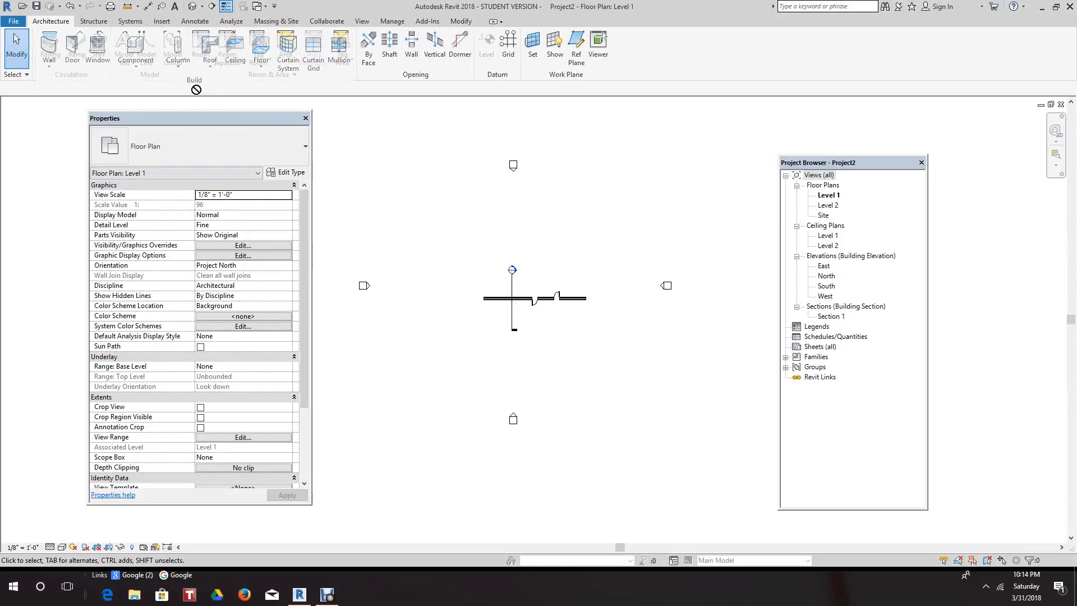
mouse_move(192, 78)
left_mouse_down()
mouse_move(538, 284)
mouse_move(529, 241)
left_mouse_up()
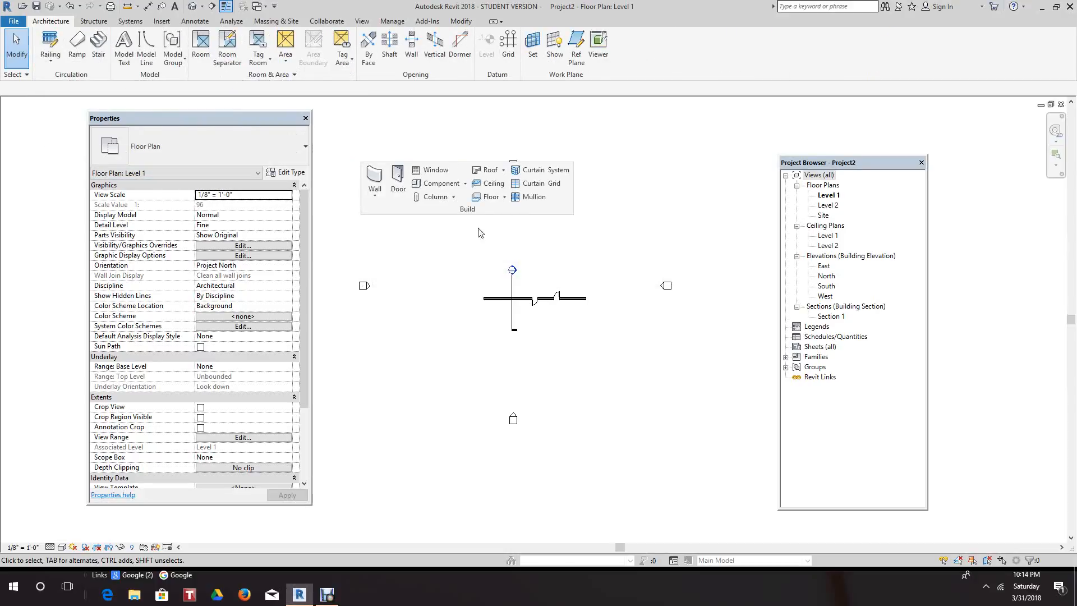
left_click_drag(462, 213, 174, 67)
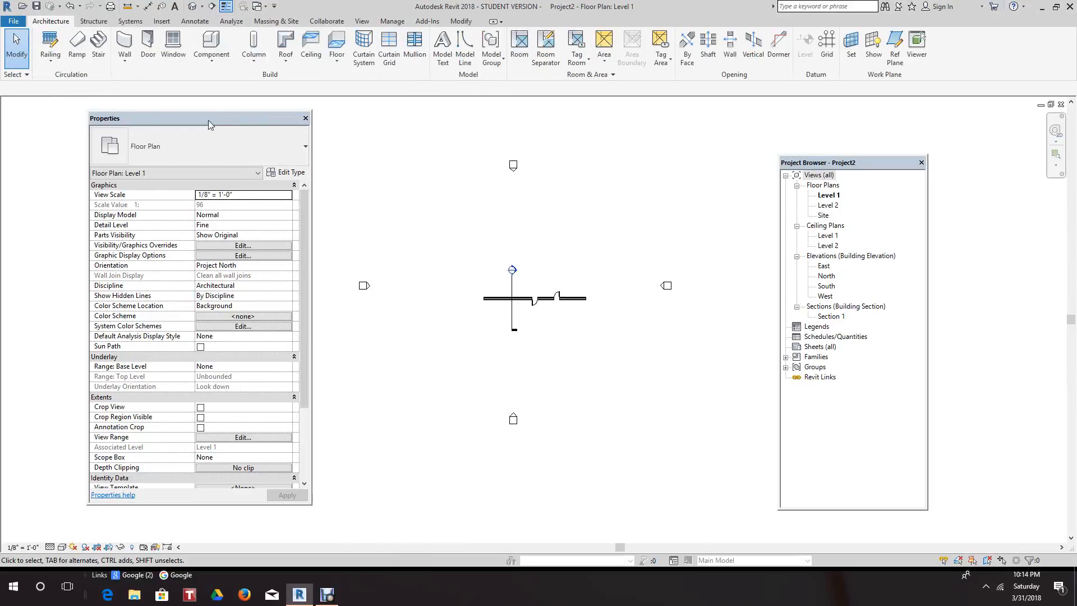
Detach the Model panel from the Architecture ribbon, and move the Opening panel after Work Plane
left_click_drag(468, 75, 438, 87)
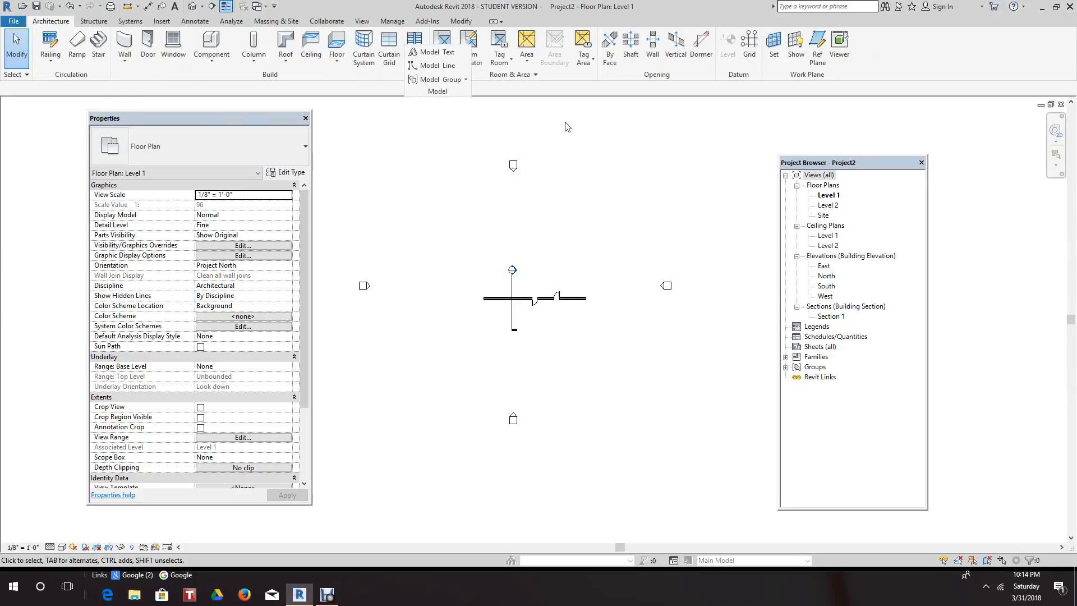
left_click_drag(654, 84, 771, 72)
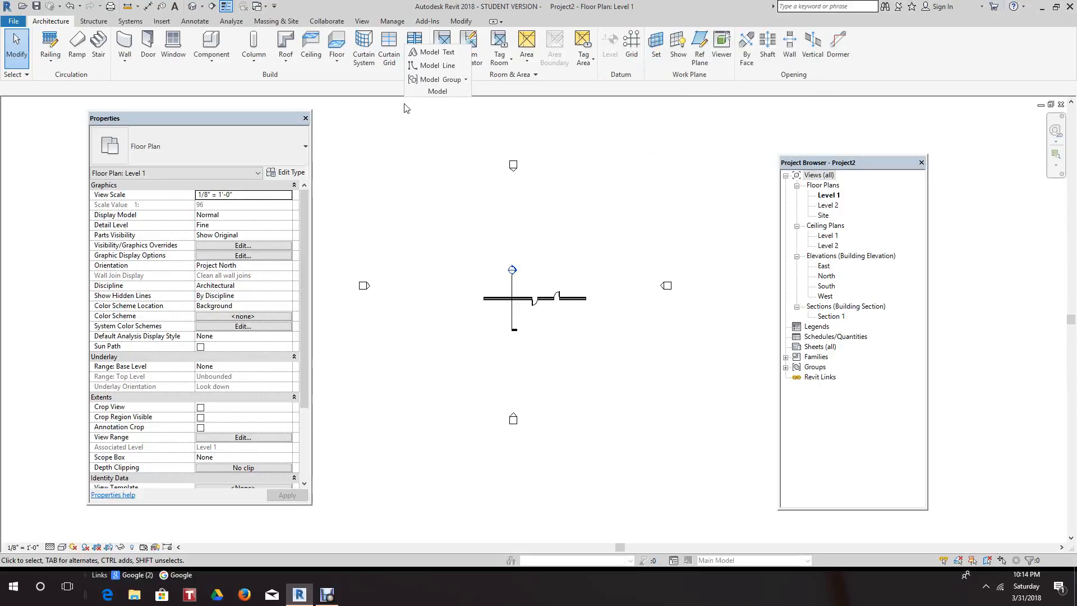
Move the floating Properties palette aside so it no longer covers the Level 1 plan's west elevation marker
scroll(426, 188, "down", 1)
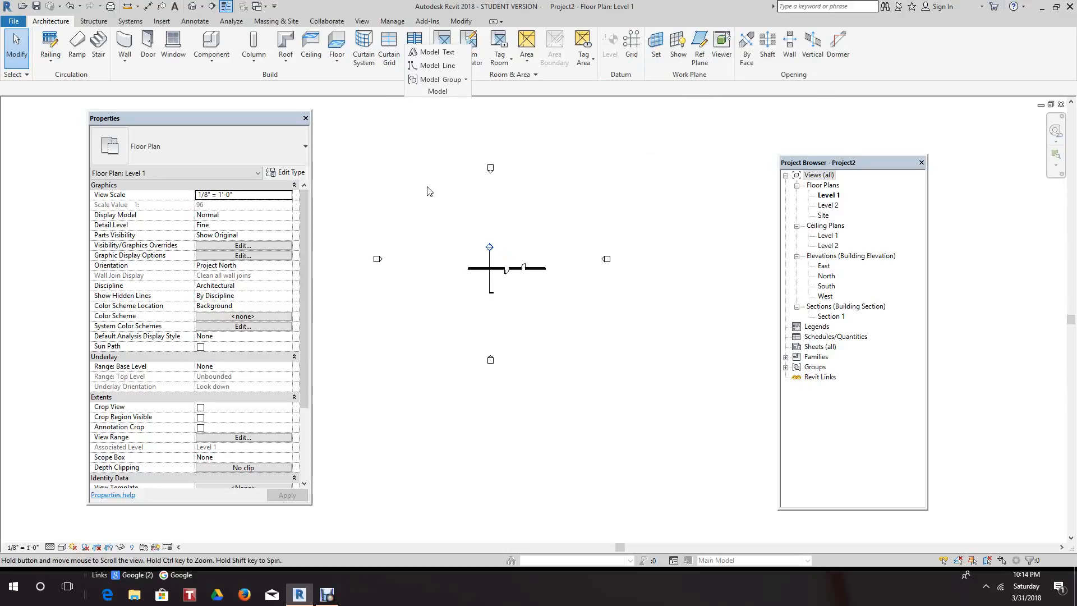
scroll(428, 191, "up", 2)
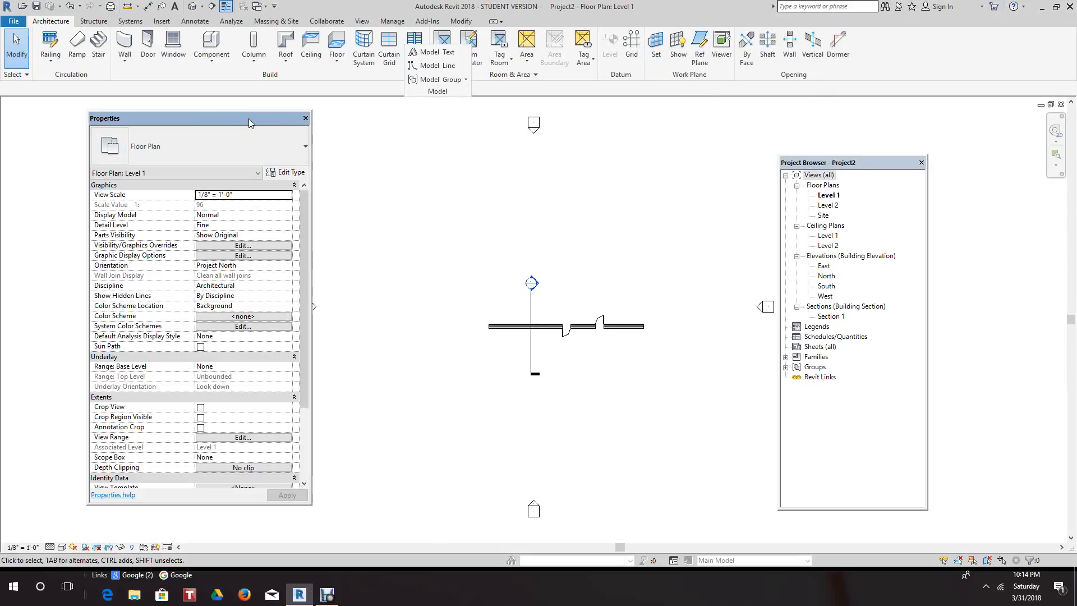
left_click_drag(249, 122, 172, 115)
middle_click_drag(427, 231, 443, 250)
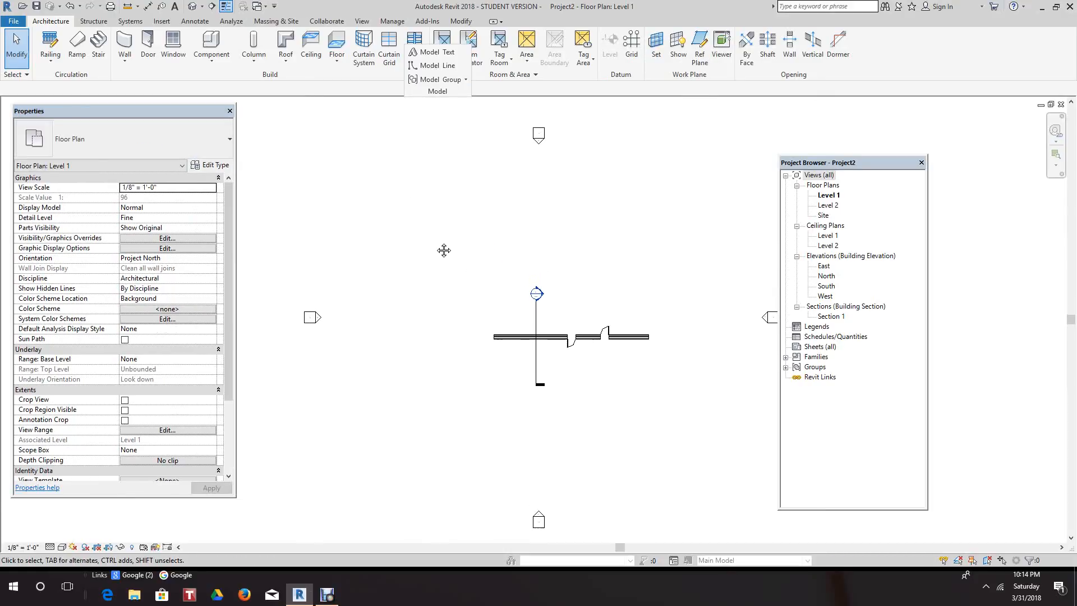
scroll(444, 250, "down", 2)
scroll(443, 250, "up", 2)
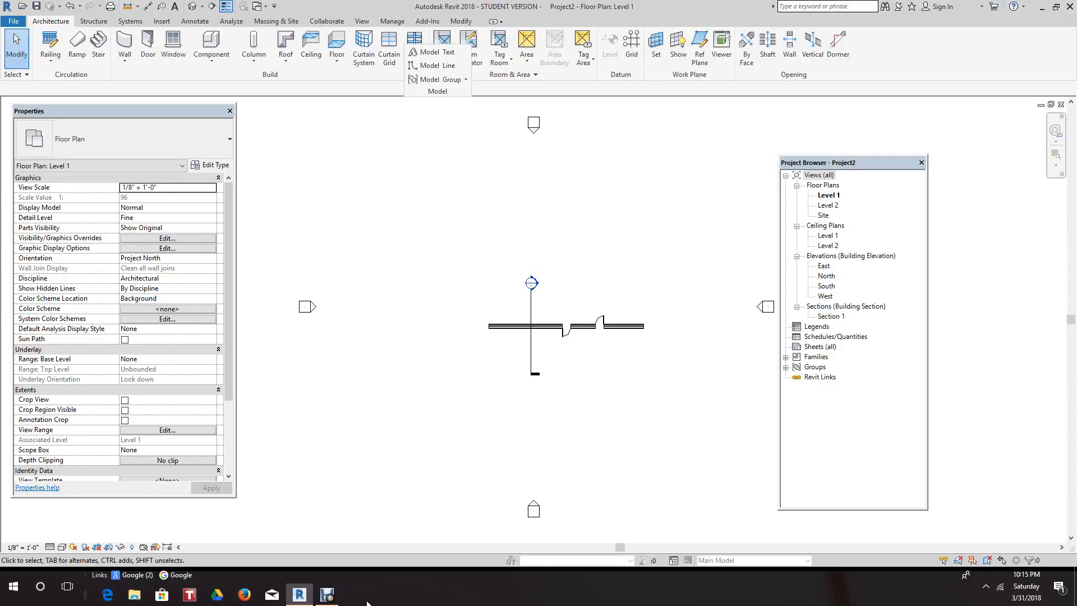
left_click(330, 595)
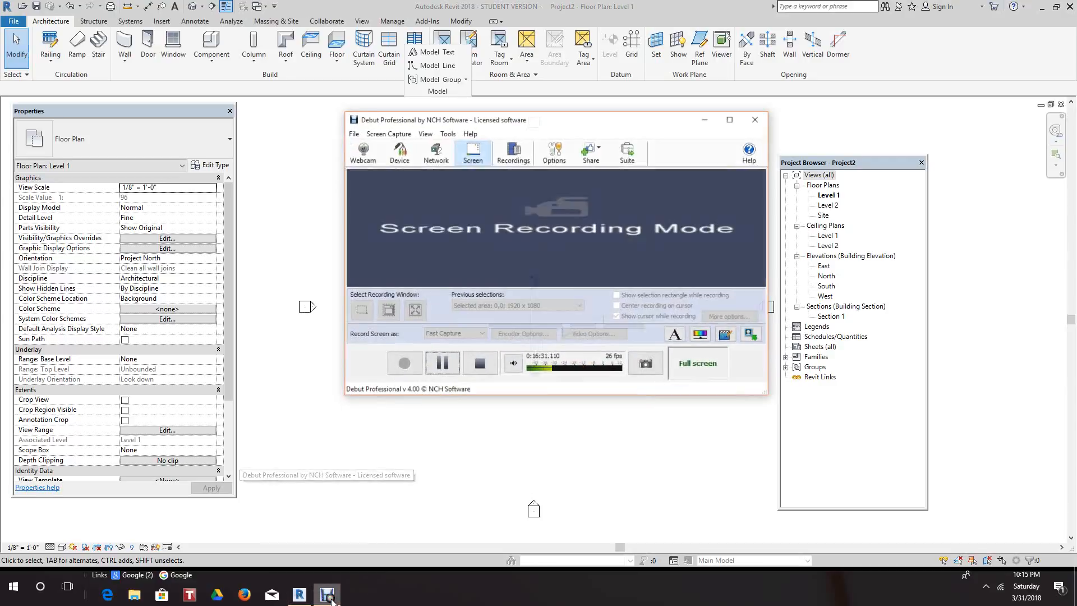